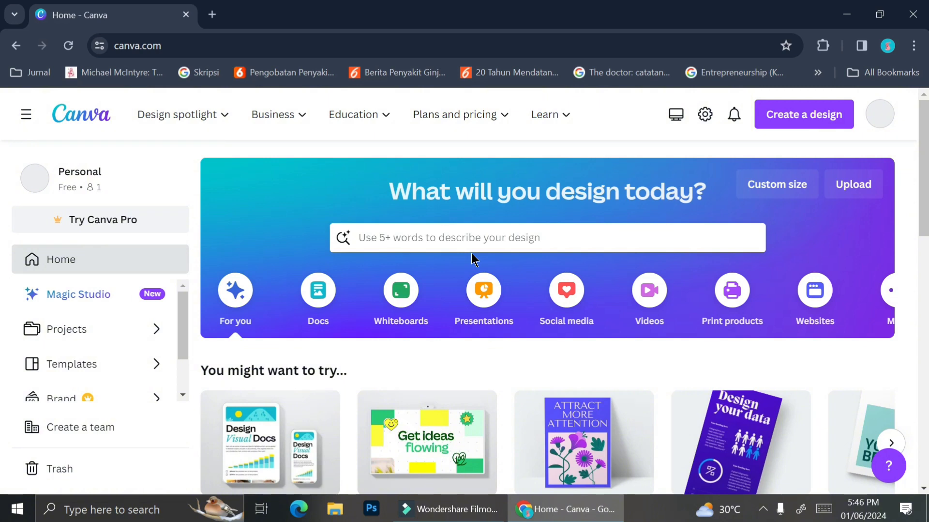
- Create a new custom-size design measuring 12.54 × 9.25 in, using the recent sizes
left_click(770, 127)
scroll(690, 311, "down", 5)
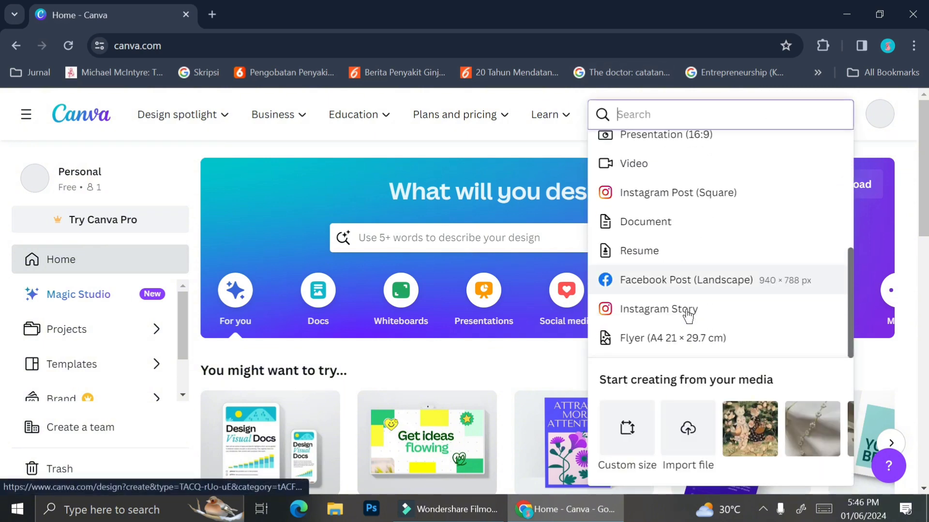
left_click(629, 441)
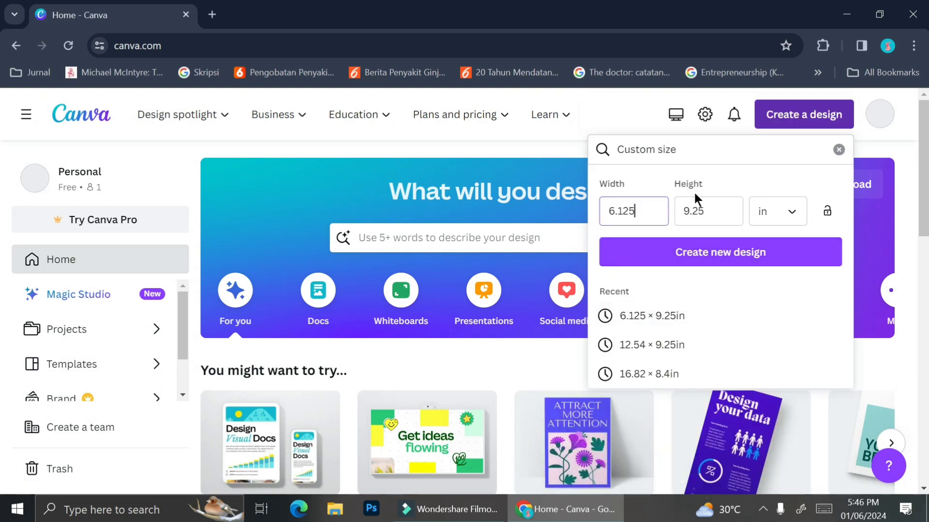
left_click(719, 206)
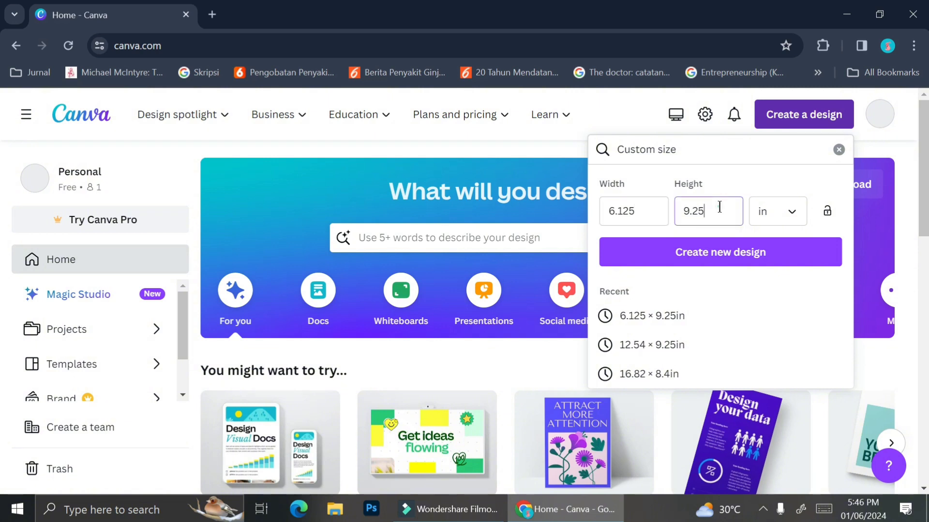
left_click_drag(720, 206, 667, 193)
key("BackSpace")
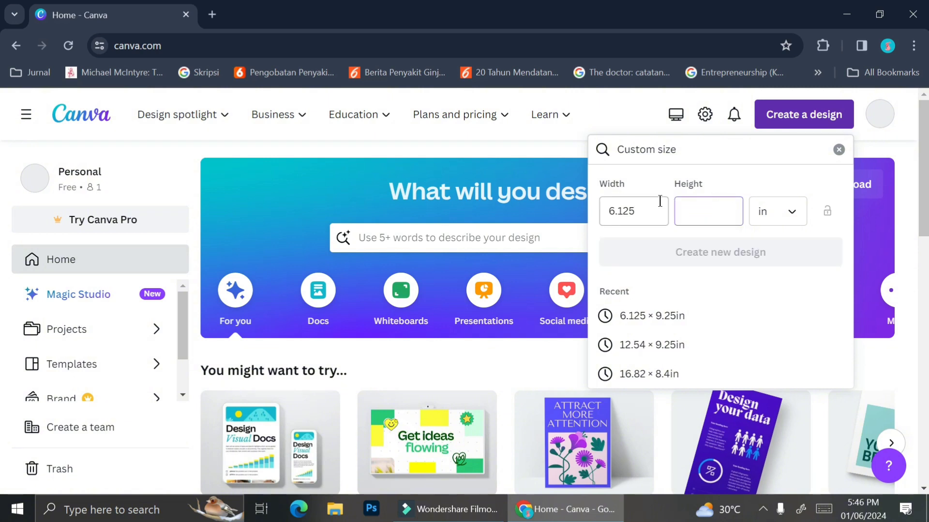
left_click(657, 202)
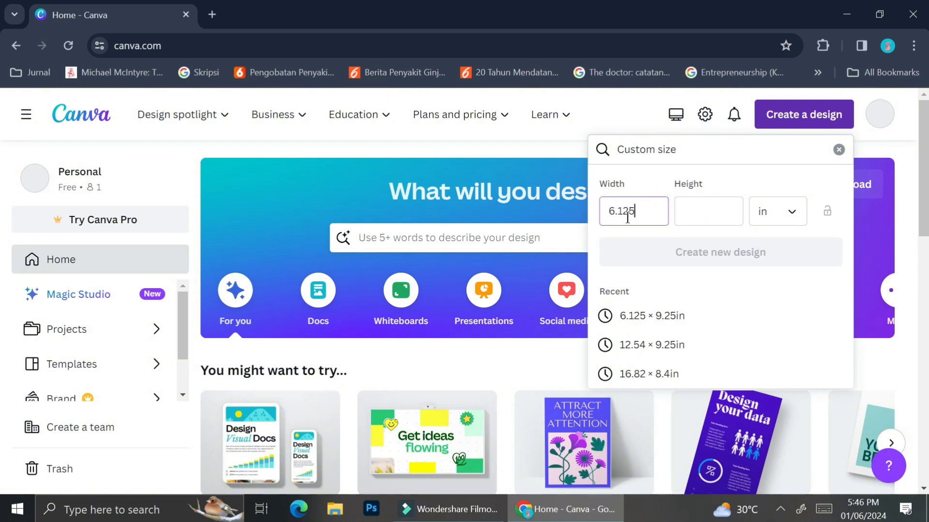
left_click_drag(635, 213, 602, 213)
key("BackSpace")
left_click(635, 350)
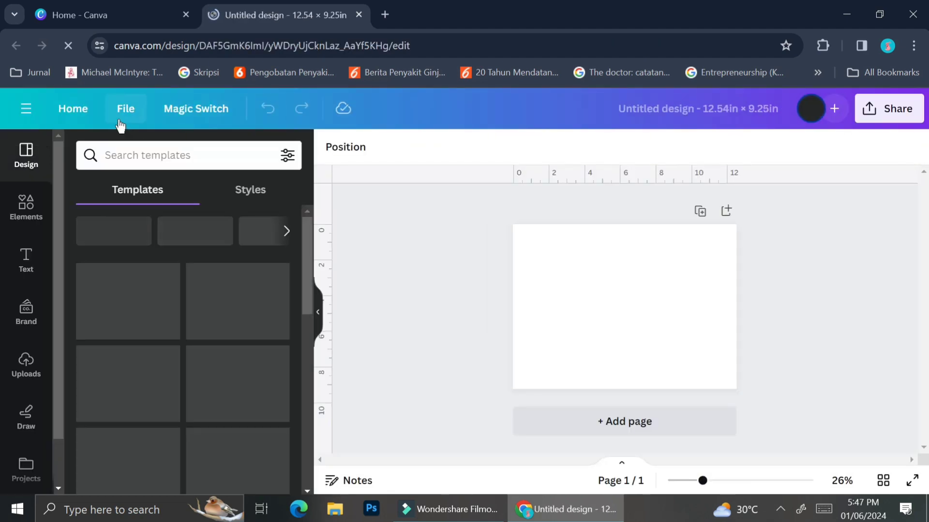
left_click(134, 118)
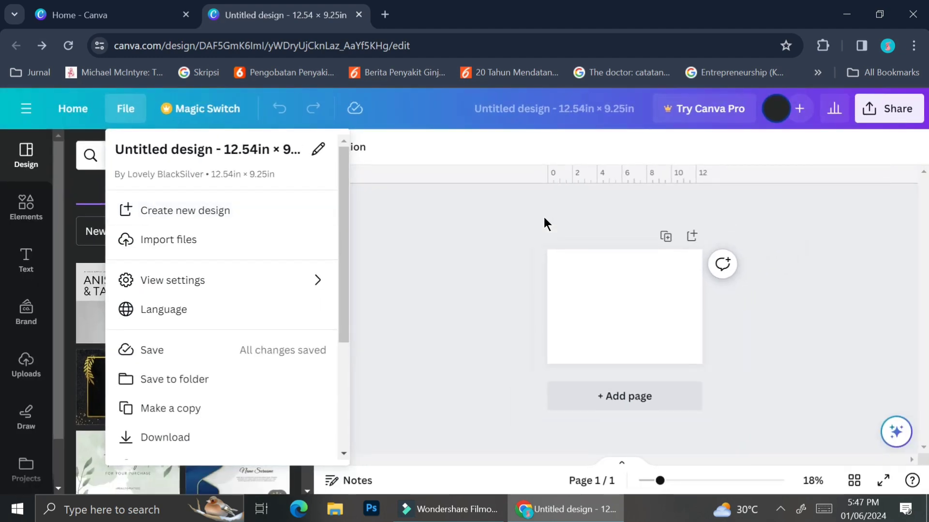
scroll(544, 215, "up", 4)
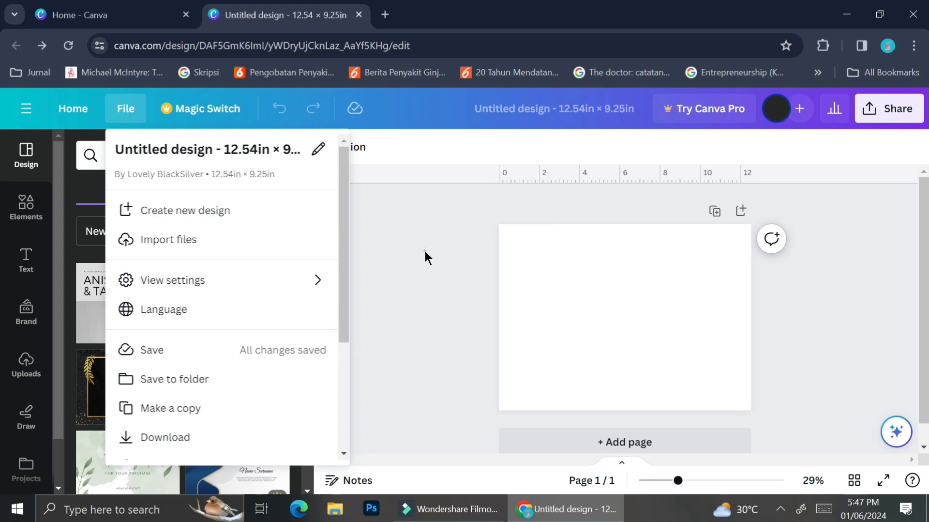
left_click(424, 251)
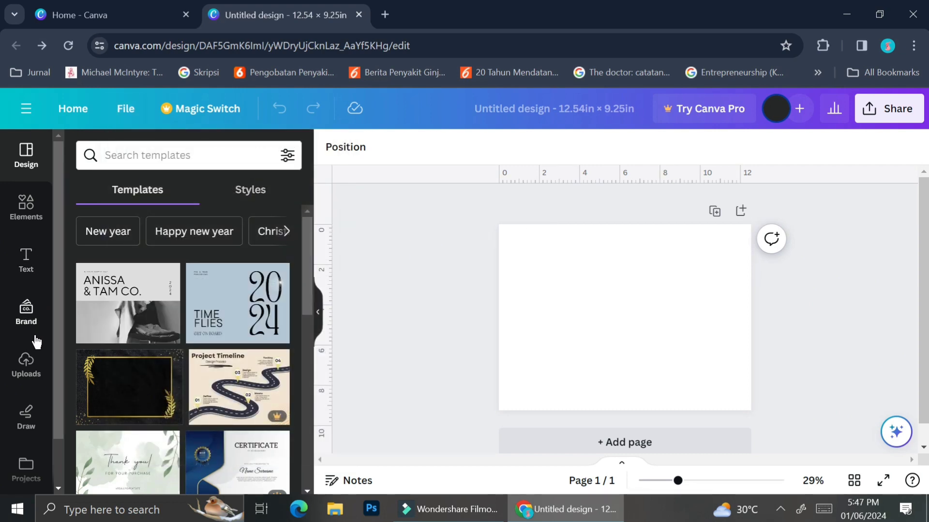
- Add the uploaded paperback book cover template image to the page and align it with the page's upper-left corner
left_click(31, 359)
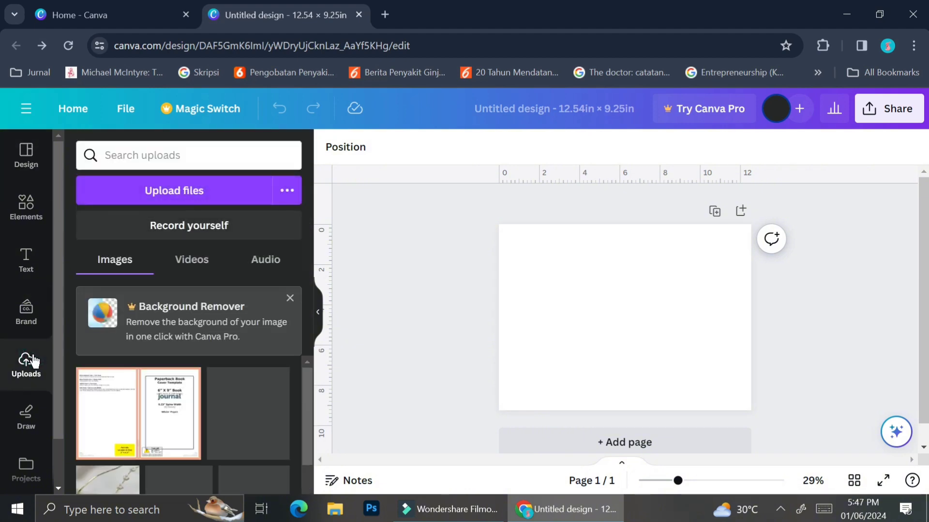
left_click(150, 393)
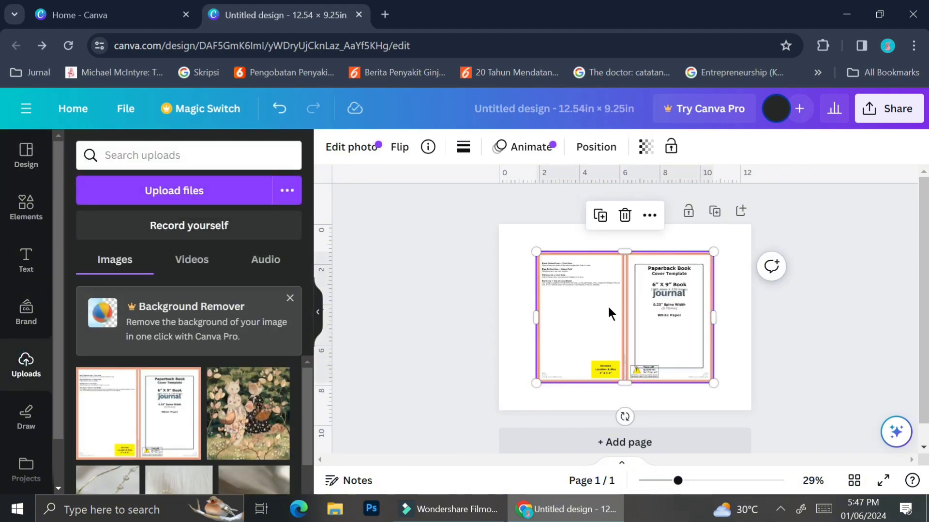
scroll(608, 304, "up", 4)
left_click_drag(608, 306, 557, 269)
scroll(675, 282, "down", 1)
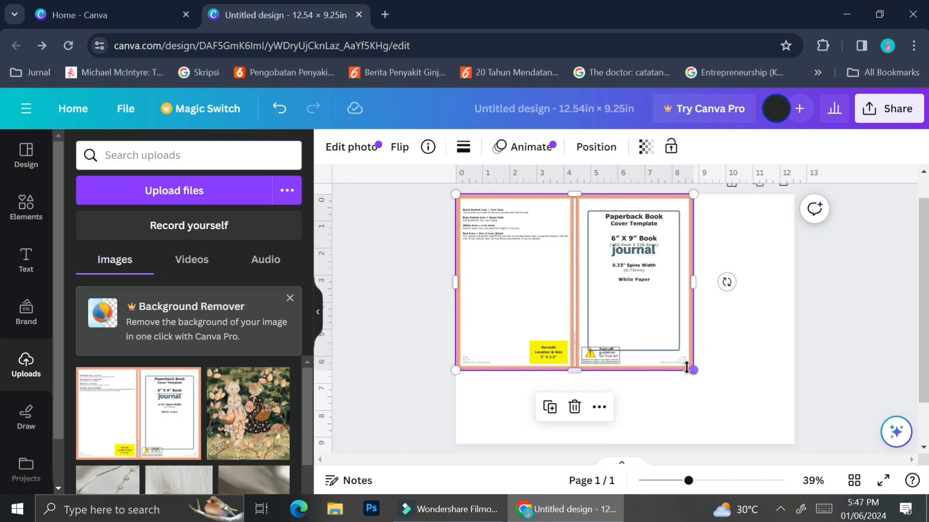
- Enlarge the cover template image proportionally from its lower-right corner until it fills the whole page
left_click_drag(686, 366, 788, 441)
scroll(815, 362, "up", 2)
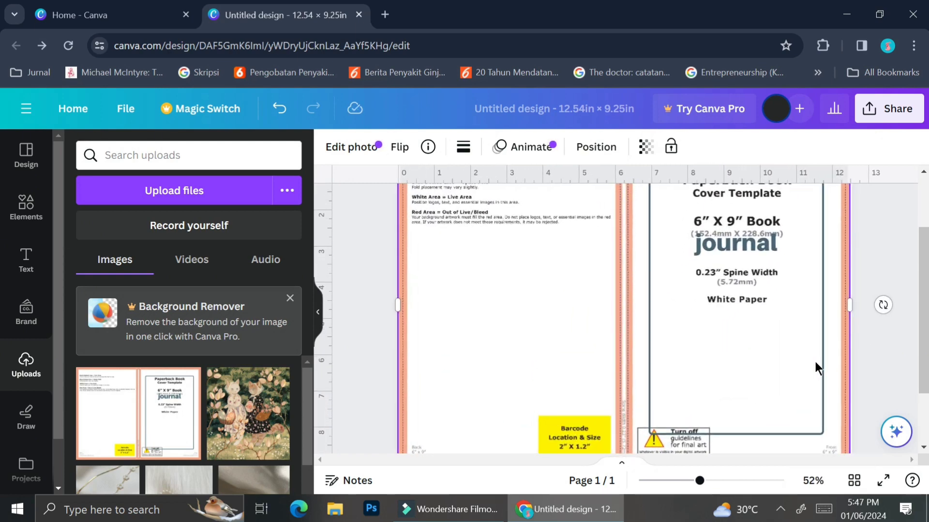
scroll(814, 359, "up", 1)
scroll(788, 300, "up", 1)
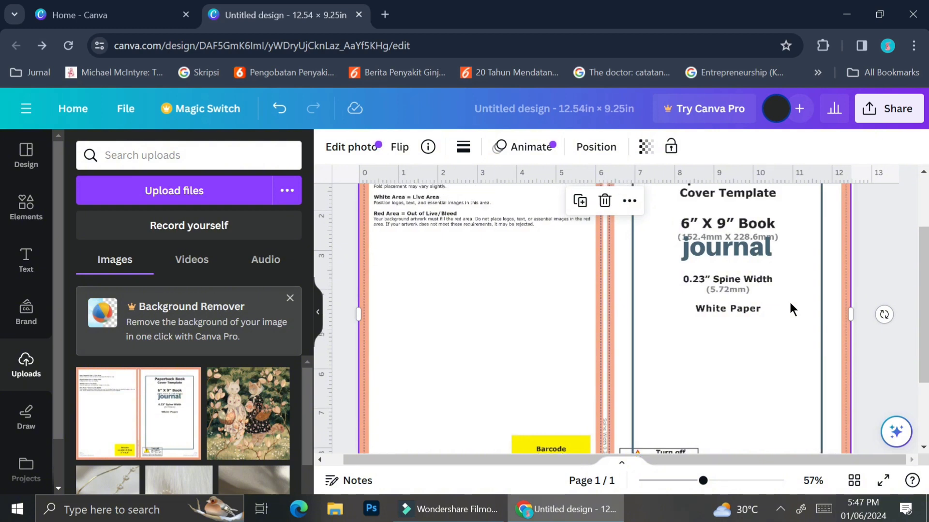
scroll(791, 302, "up", 2)
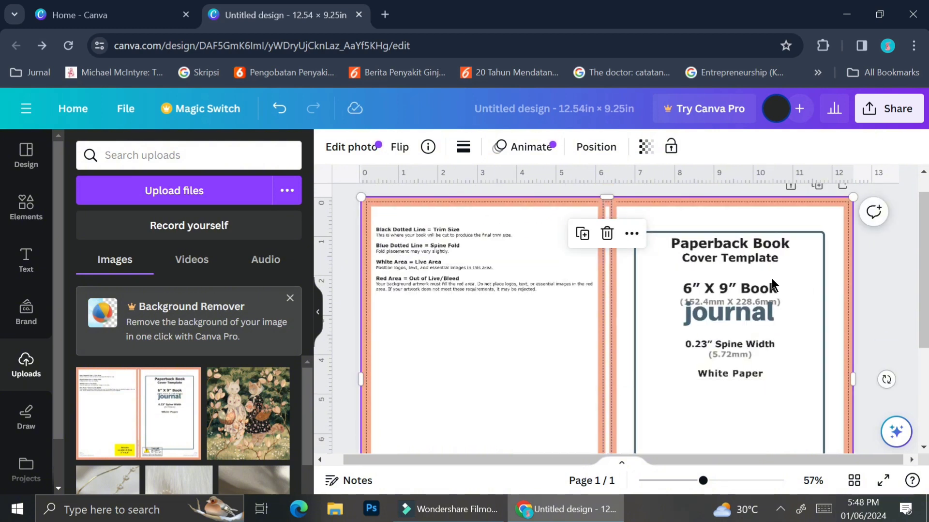
scroll(827, 275, "down", 3)
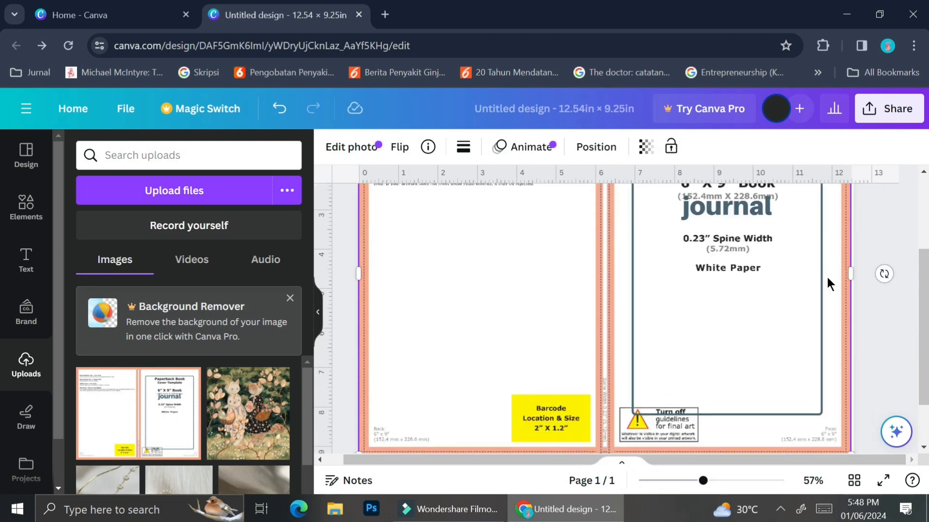
scroll(850, 375, "down", 1)
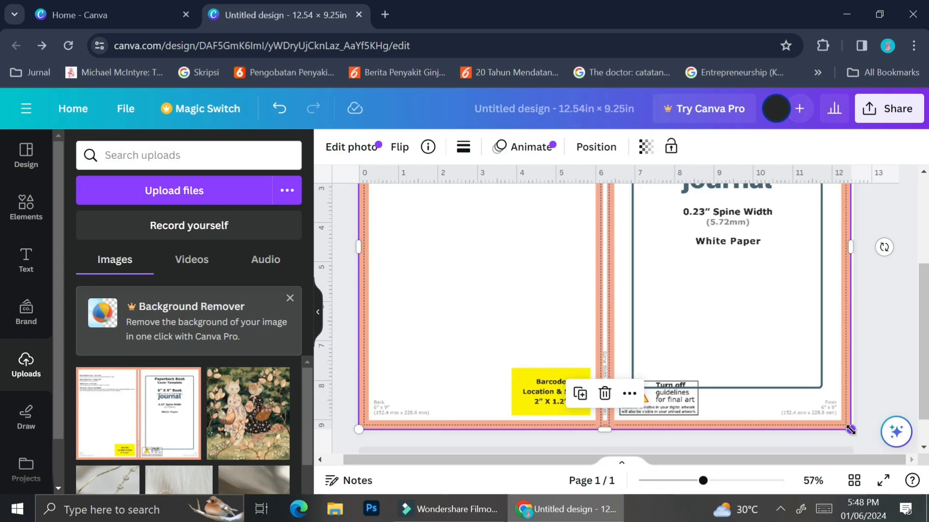
left_click_drag(851, 429, 854, 432)
left_click(879, 391)
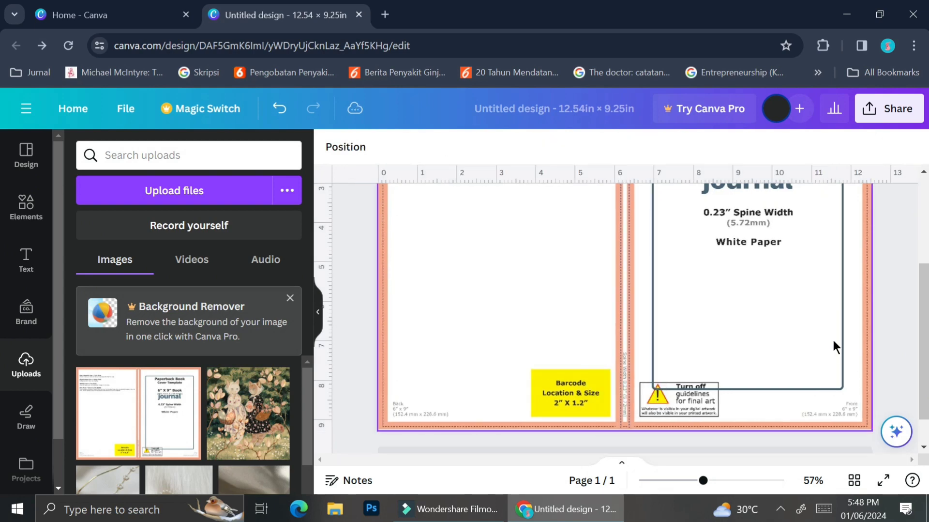
- Examine the template's legend on the back cover explaining the trim, spine fold, live and bleed areas
scroll(826, 327, "down", 1)
scroll(725, 265, "up", 3)
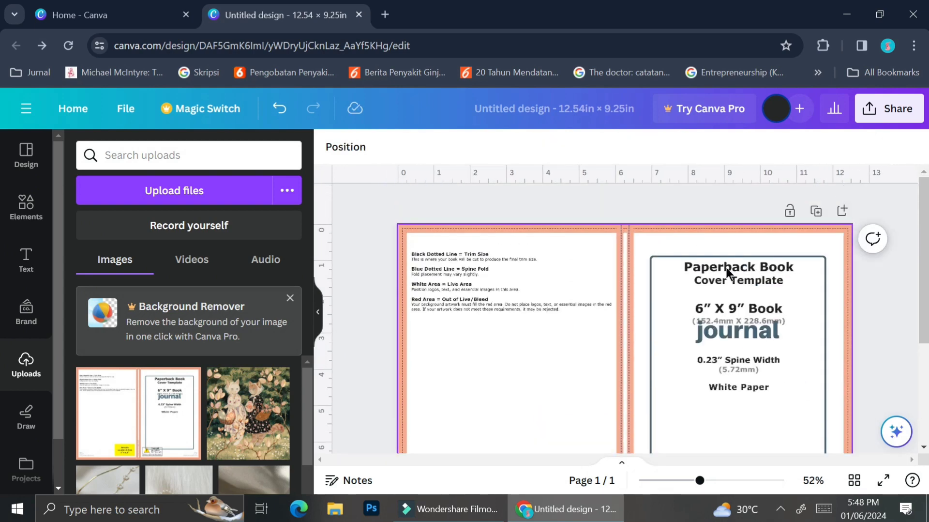
scroll(727, 267, "up", 4)
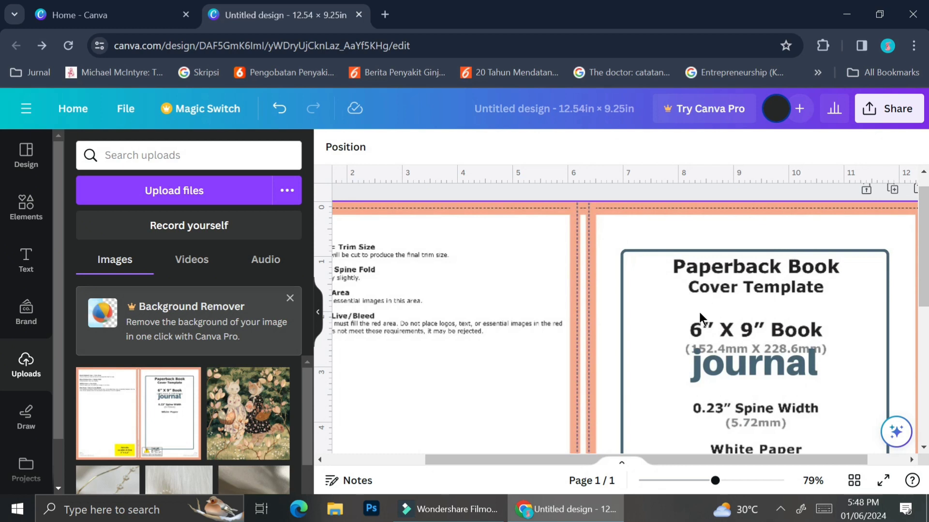
scroll(570, 300, "left", 5)
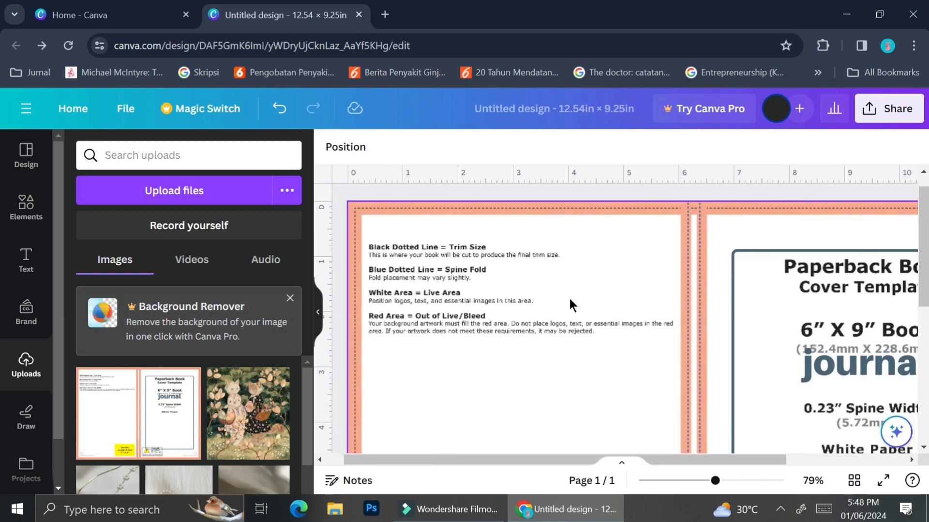
left_click(489, 291)
scroll(489, 290, "up", 3)
scroll(490, 290, "left", 1)
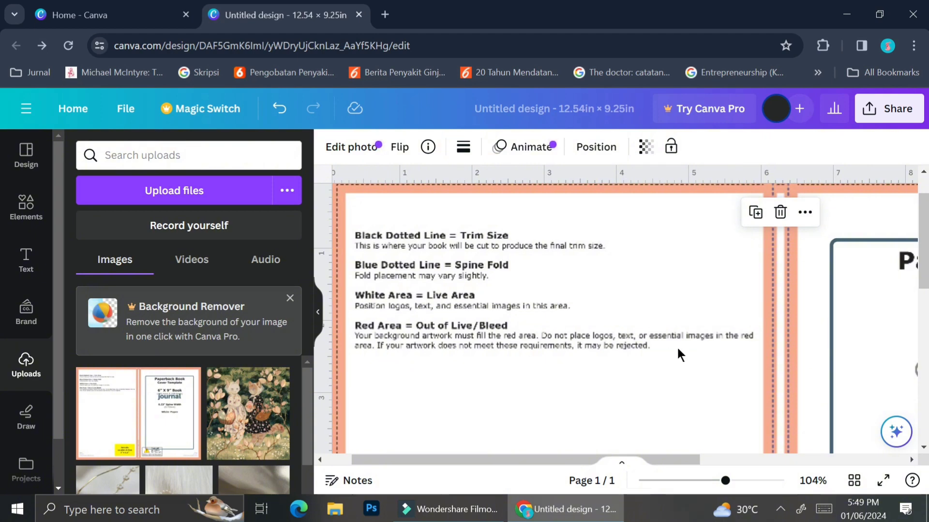
- Examine the template's front cover, spine and barcode location area, including the guideline warning beside the spine
scroll(678, 346, "down", 3, "ctrl")
scroll(771, 342, "down", 3)
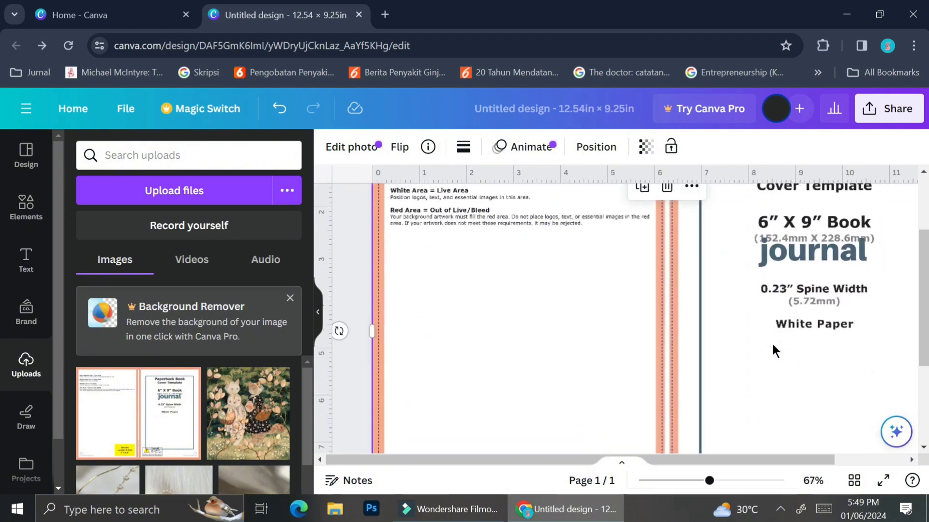
scroll(796, 331, "down", 2, "ctrl")
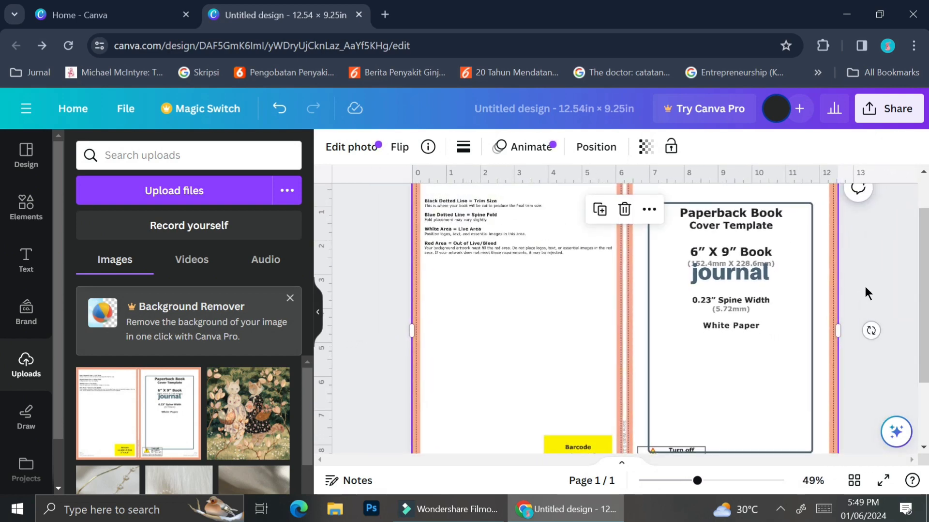
scroll(763, 294, "up", 2)
scroll(763, 293, "down", 4)
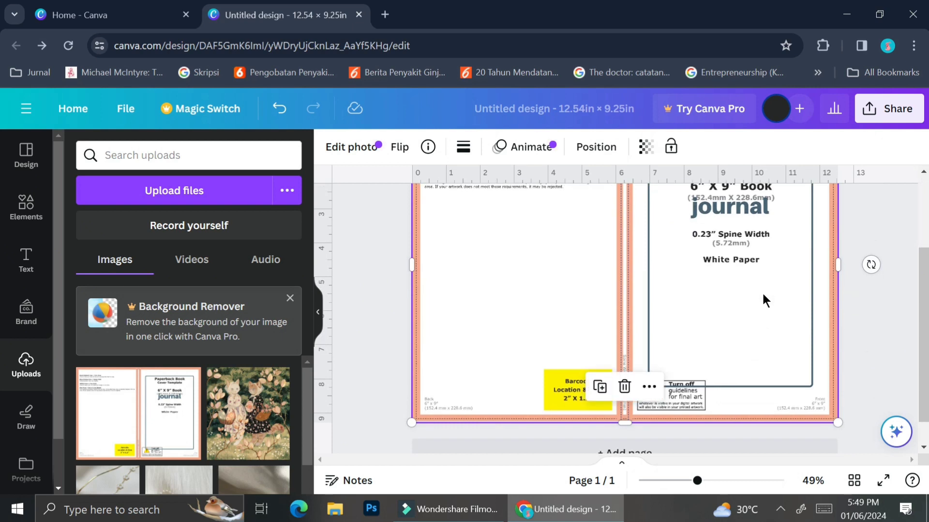
scroll(684, 358, "up", 4, "ctrl")
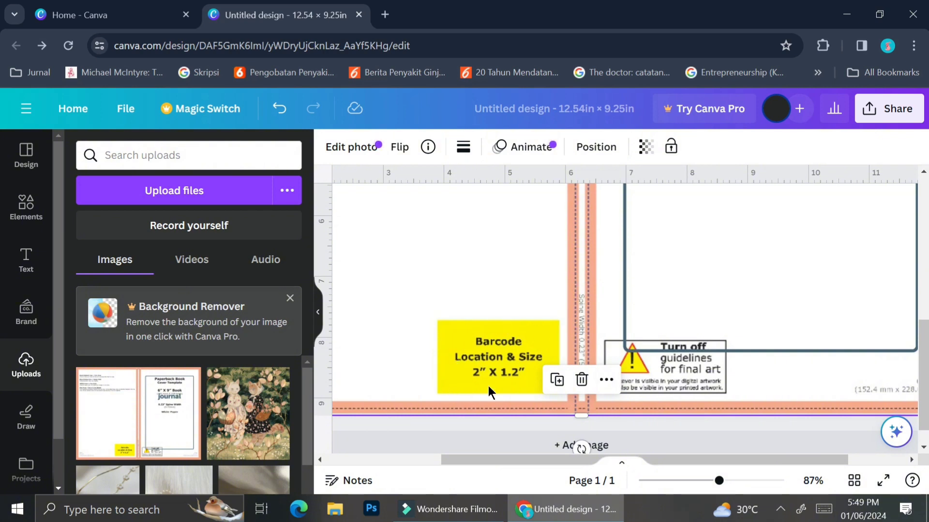
scroll(510, 301, "down", 3)
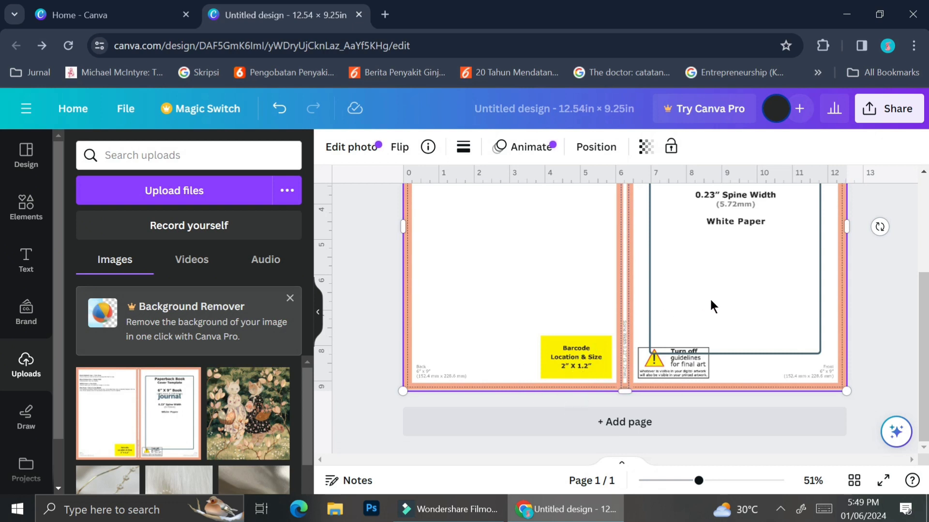
scroll(712, 297, "up", 3)
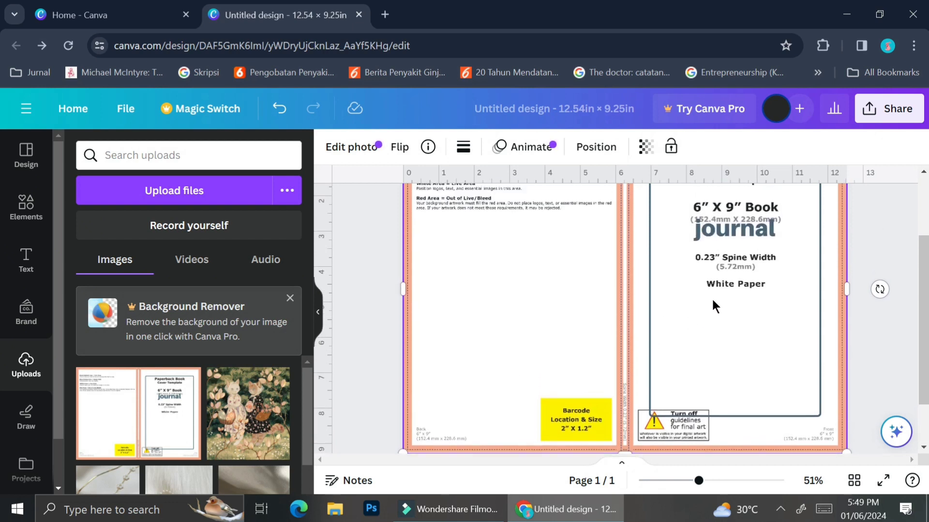
scroll(712, 297, "down", 1)
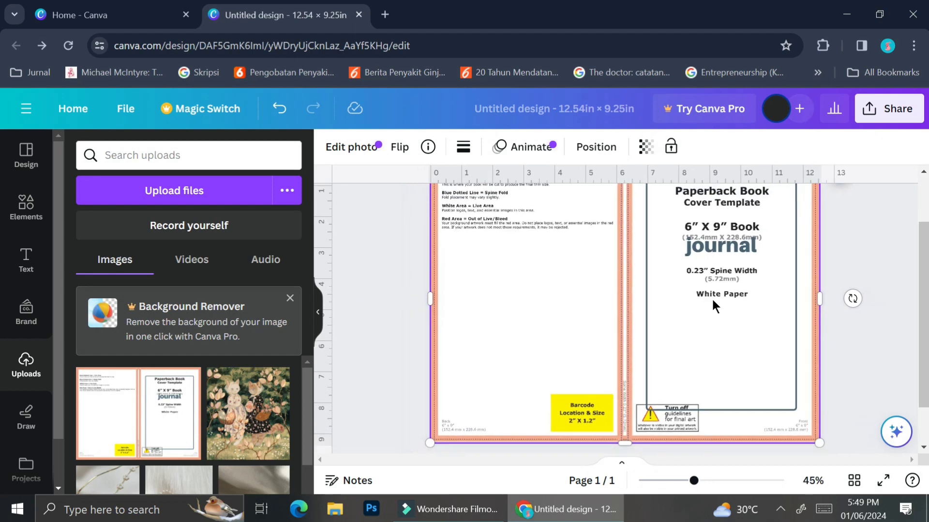
scroll(712, 297, "down", 1)
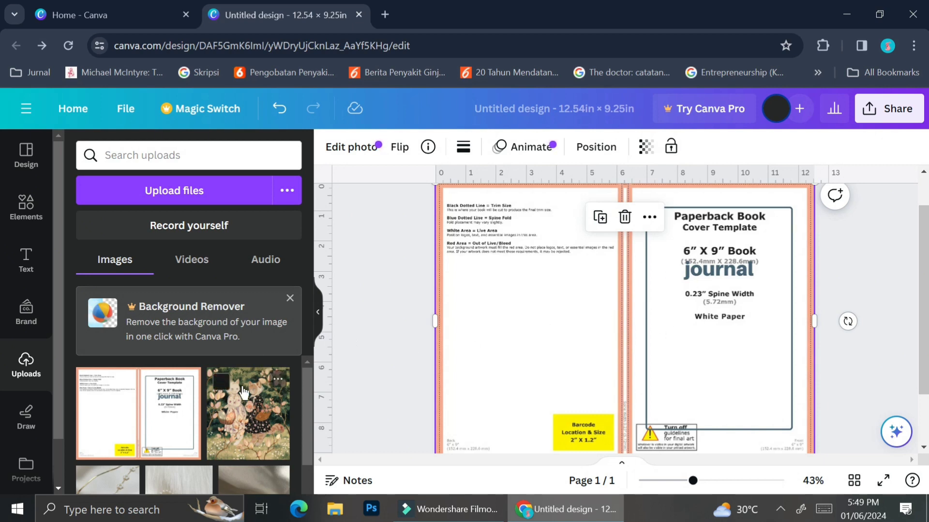
- Add the uploaded beige sun, moon and stars pattern image to the page and rotate it to -90°
scroll(243, 390, "down", 3)
scroll(244, 389, "up", 3)
scroll(221, 439, "down", 3)
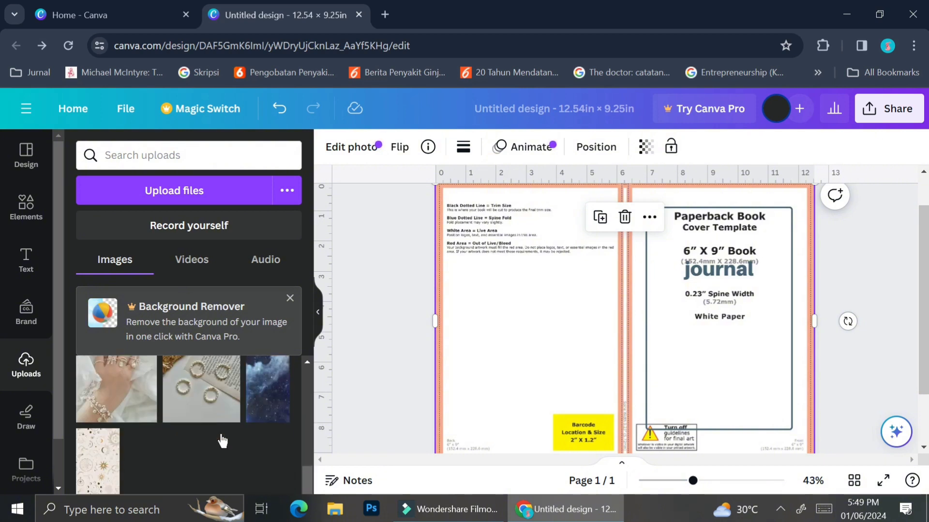
left_click(114, 476)
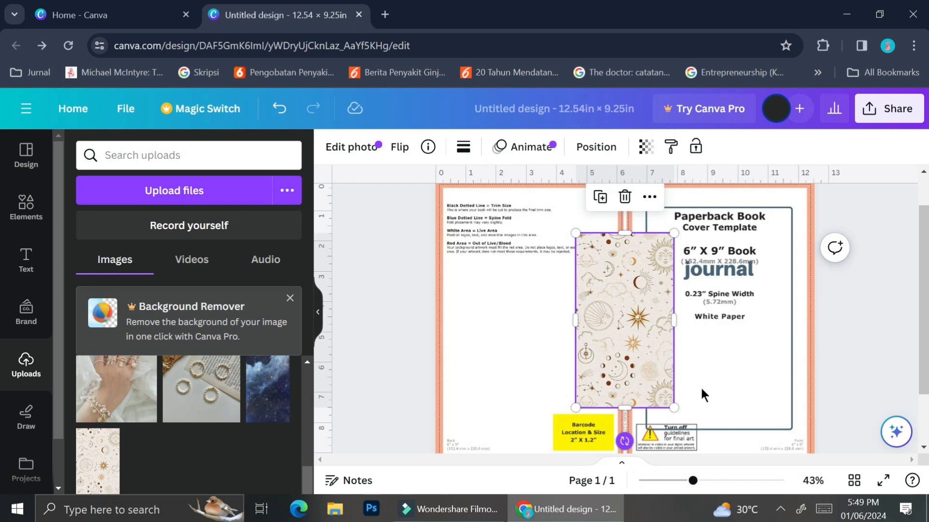
left_click_drag(704, 394, 718, 315)
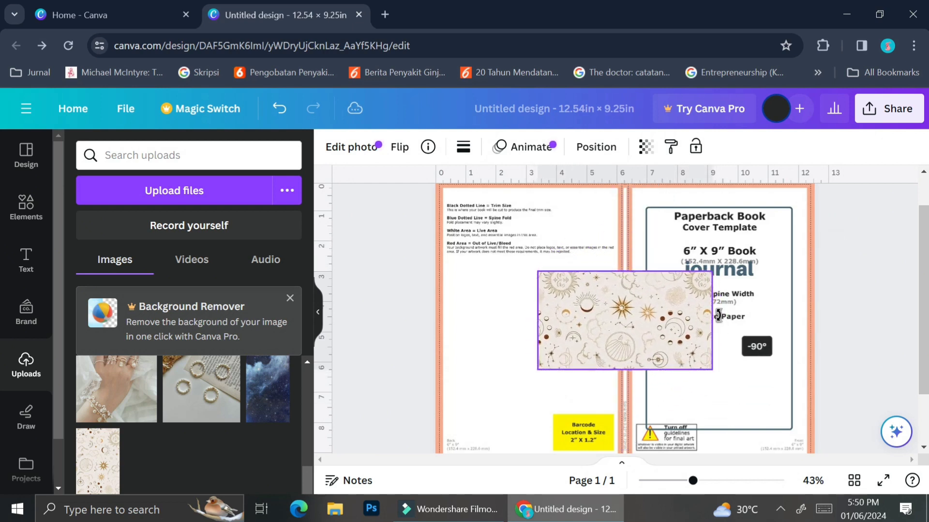
- Align the pattern image with the page's upper-left corner and enlarge it until it covers the whole cover
left_click_drag(645, 319, 545, 228)
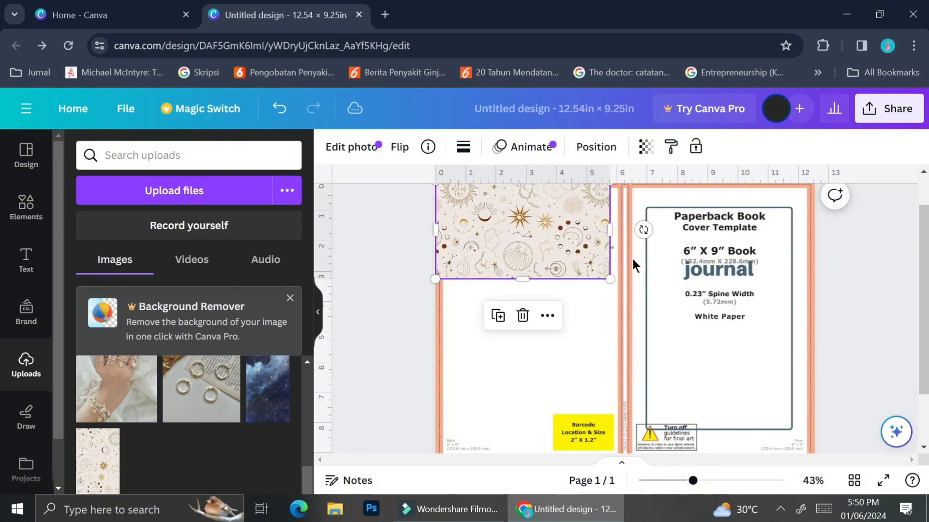
left_click_drag(610, 278, 783, 410)
scroll(644, 323, "down", 2)
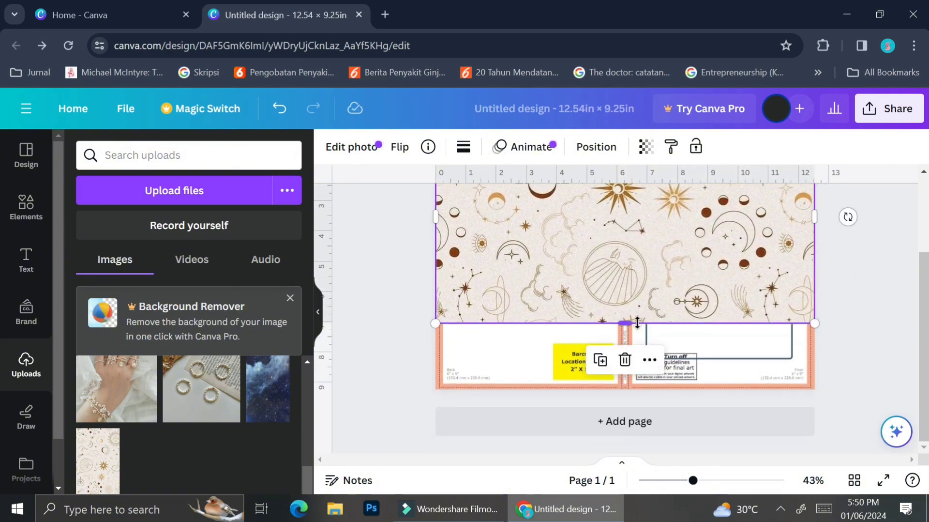
left_click_drag(637, 323, 626, 398)
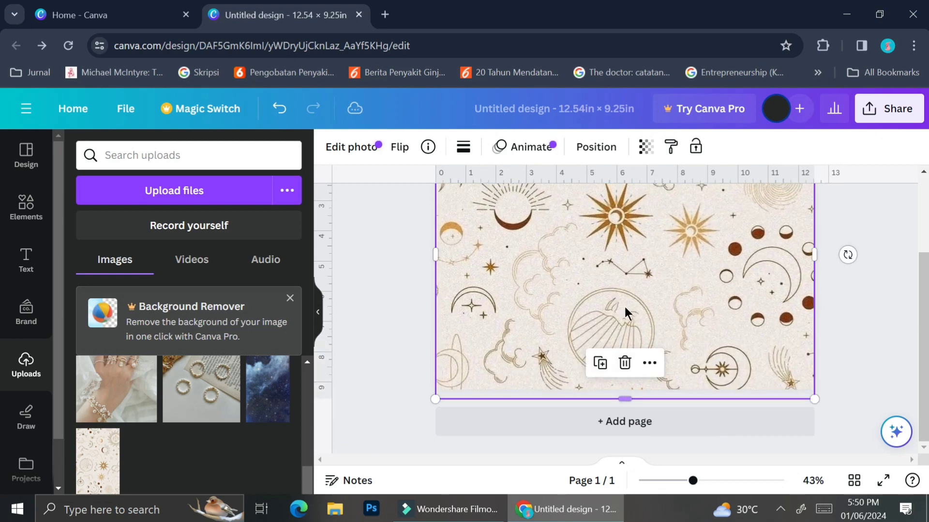
scroll(624, 304, "up", 3)
mouse_move(673, 297)
left_mouse_down()
mouse_move(674, 310)
mouse_move(672, 298)
left_mouse_up()
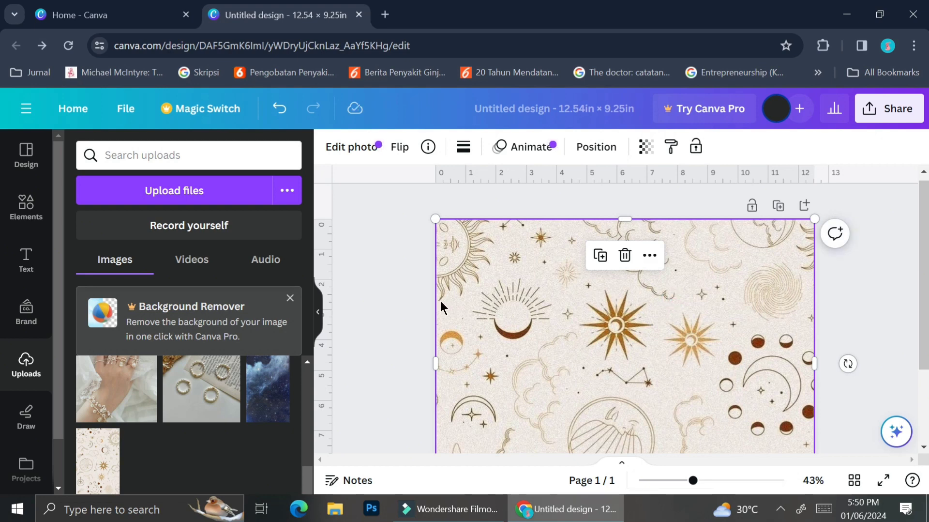
- Crop the pattern image by shifting it left within its frame so the full sun face shows near the front cover's upper-right corner
double_click(474, 295)
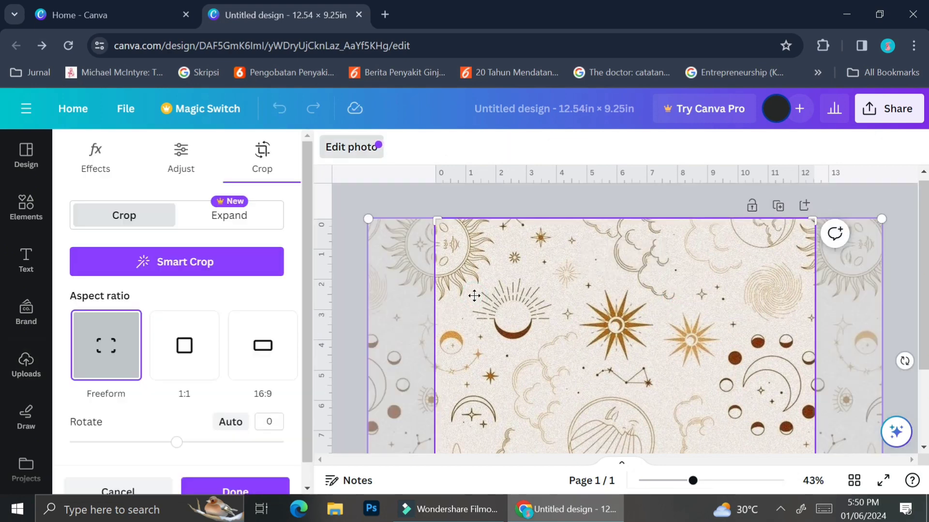
left_click_drag(552, 298, 436, 298)
scroll(683, 273, "down", 3)
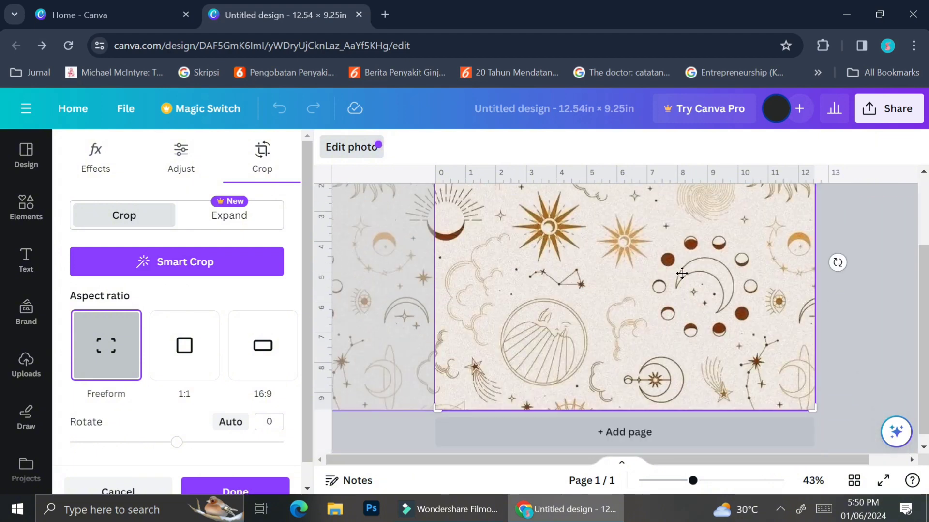
scroll(680, 272, "up", 3)
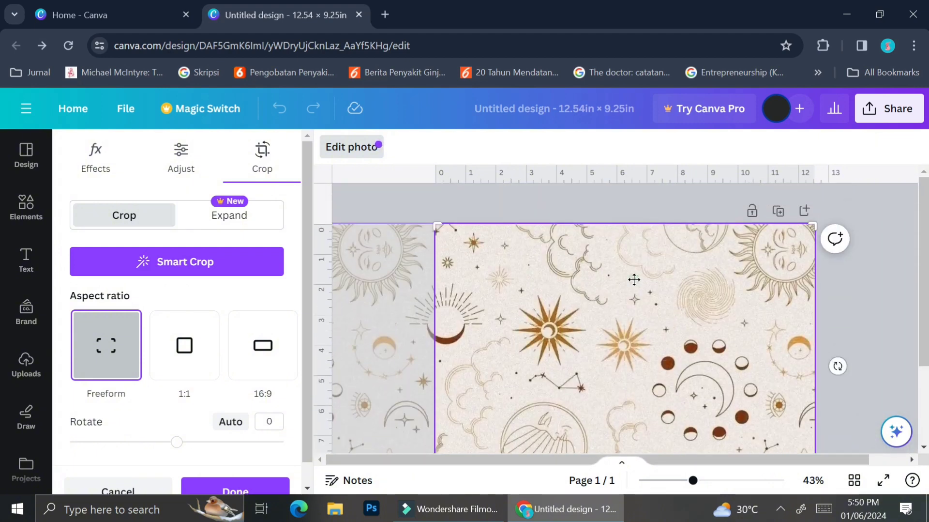
mouse_move(634, 279)
left_mouse_down()
mouse_move(675, 274)
mouse_move(619, 270)
left_mouse_up()
left_click(677, 355)
scroll(674, 360, "down", 3)
scroll(673, 363, "up", 2)
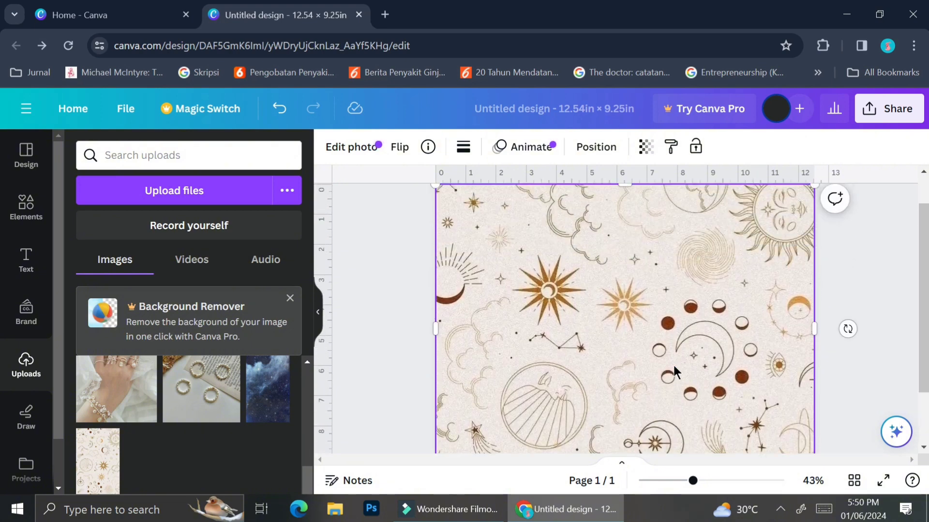
- Set the pattern image's transparency to 34 and check the cover template's guides beneath it
left_click(645, 147)
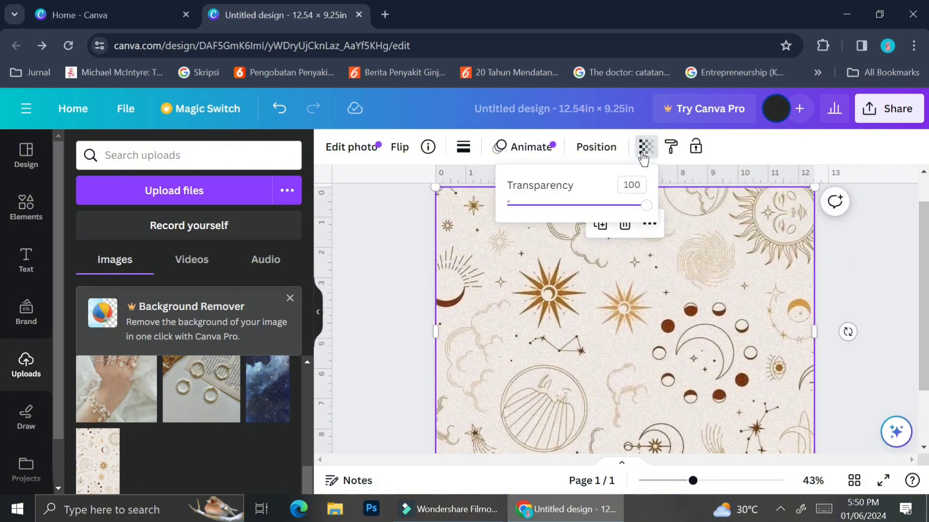
left_click_drag(647, 205, 554, 205)
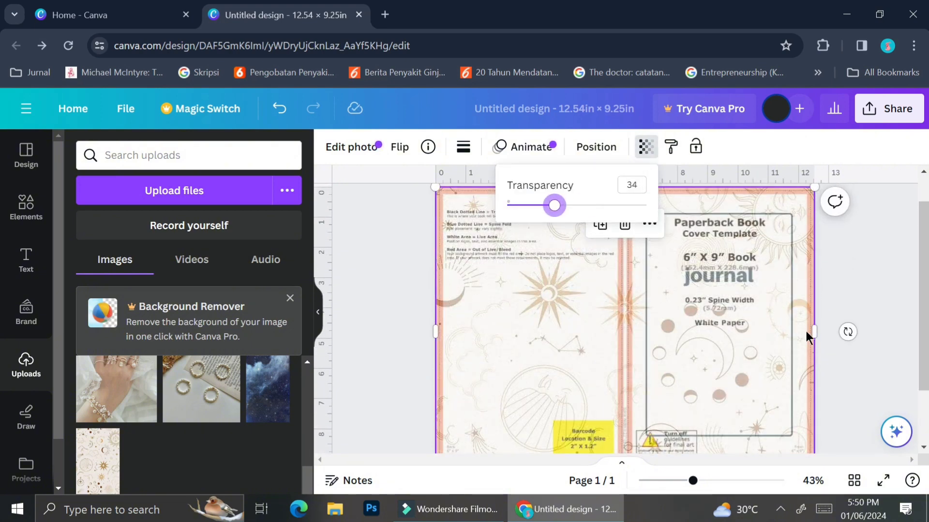
left_click(877, 263)
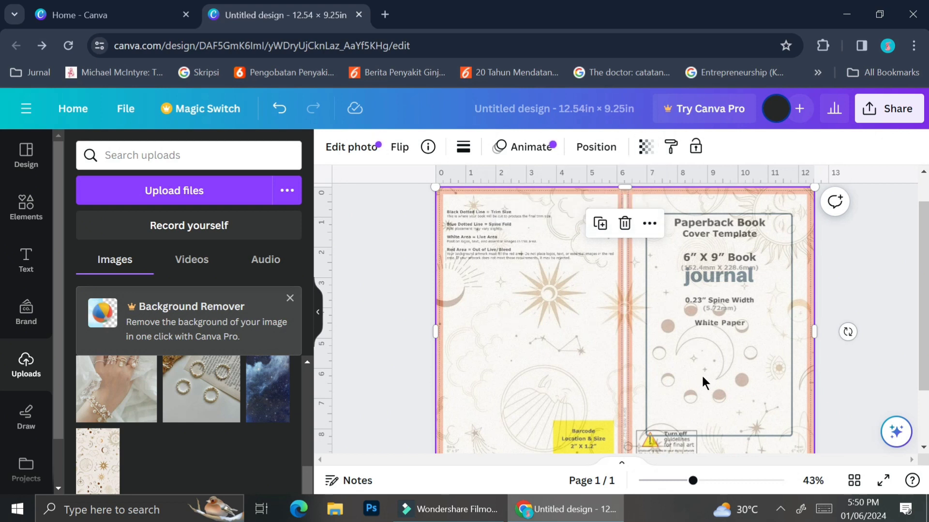
scroll(702, 373, "down", 2)
scroll(702, 373, "up", 2)
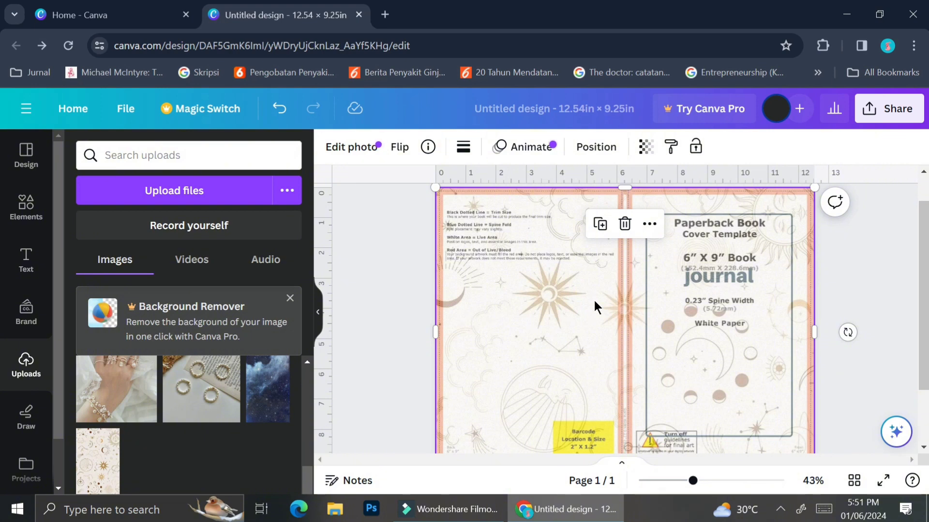
- Search the elements for "frame" and add the ornate gold corner graphic to the page
left_click(20, 215)
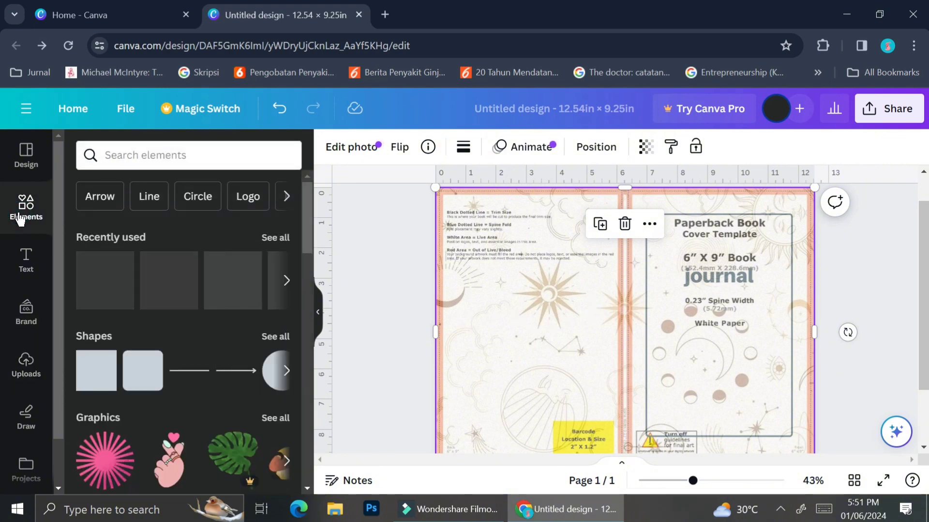
left_click(207, 158)
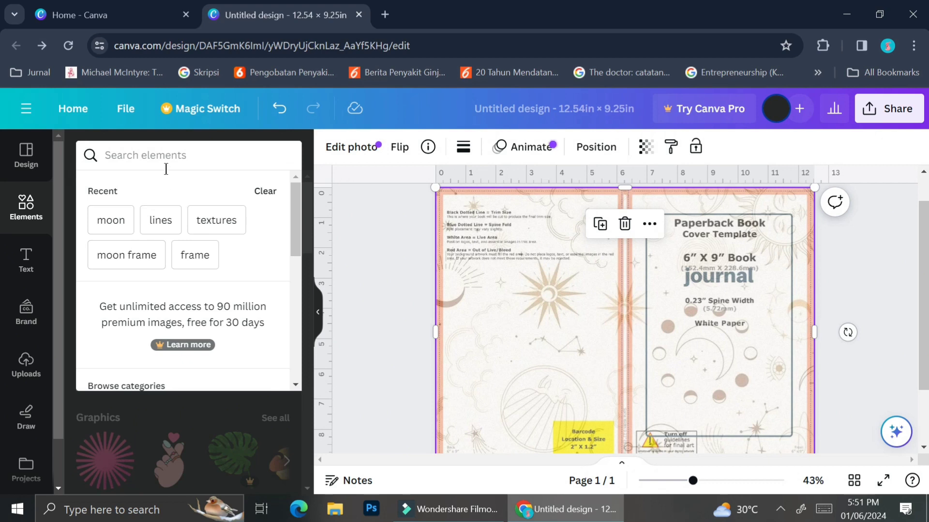
left_click(207, 250)
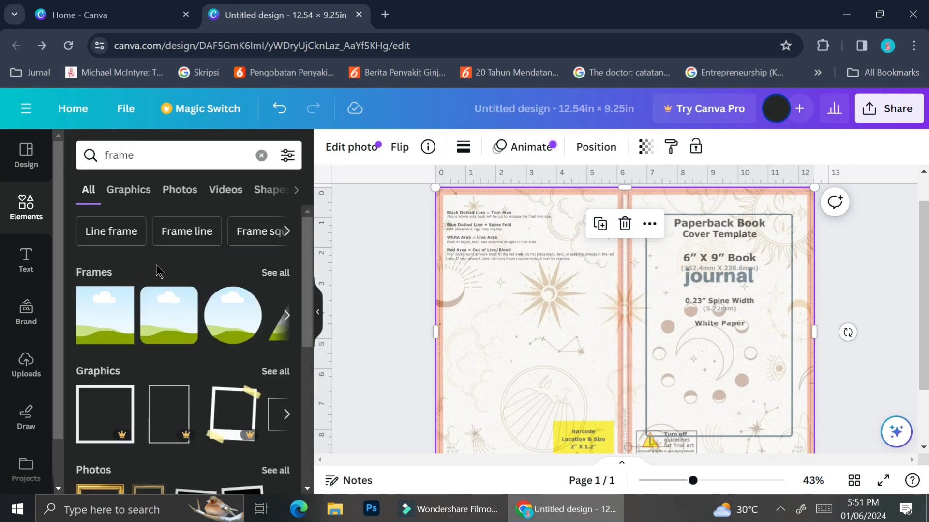
scroll(157, 267, "down", 1)
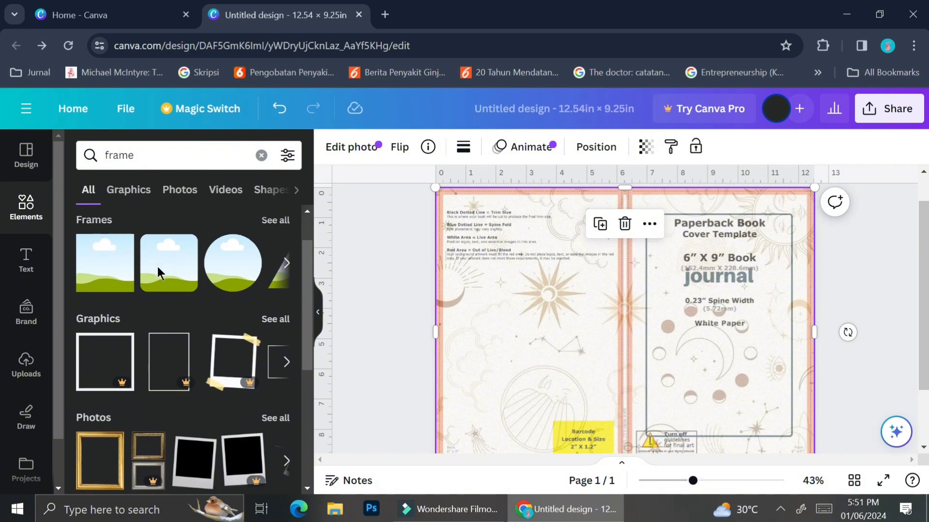
left_click(280, 319)
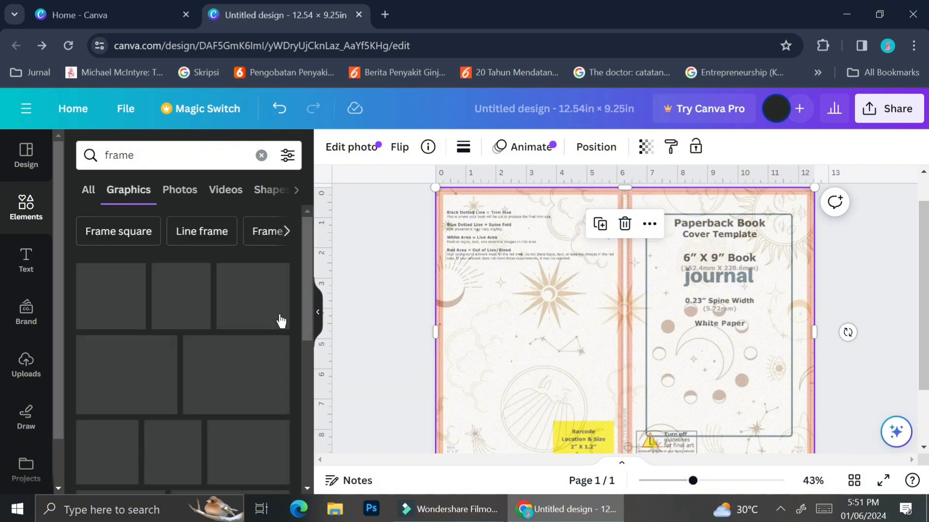
scroll(197, 403, "down", 2)
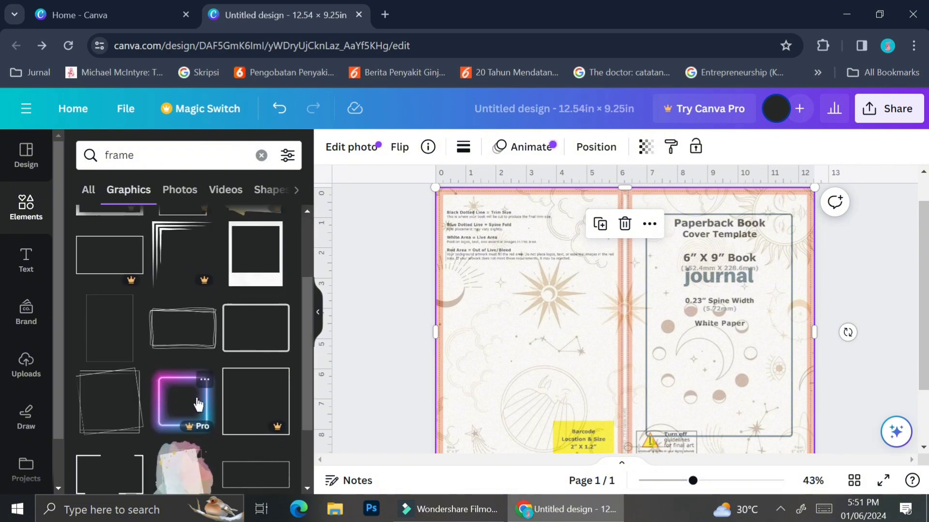
scroll(198, 403, "down", 3)
scroll(198, 403, "down", 1)
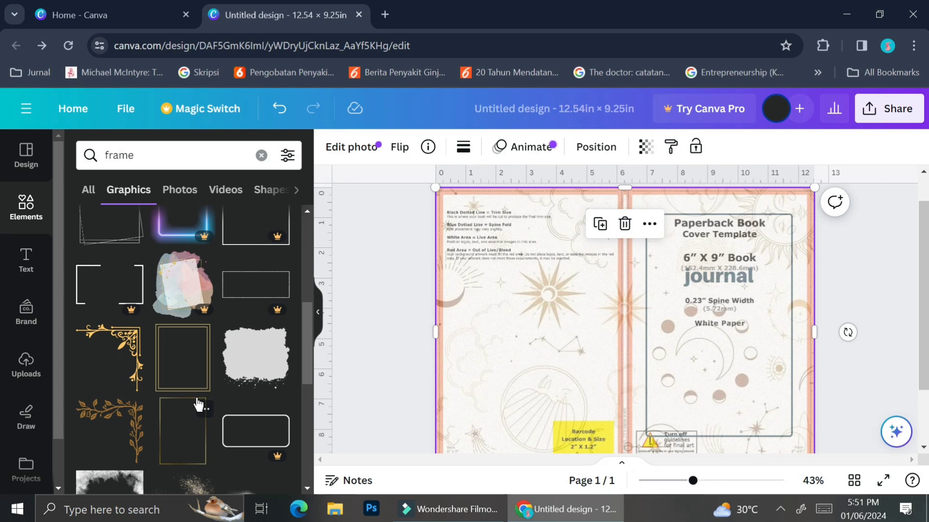
left_click(125, 358)
- Restore the pattern image to full opacity
left_click(473, 284)
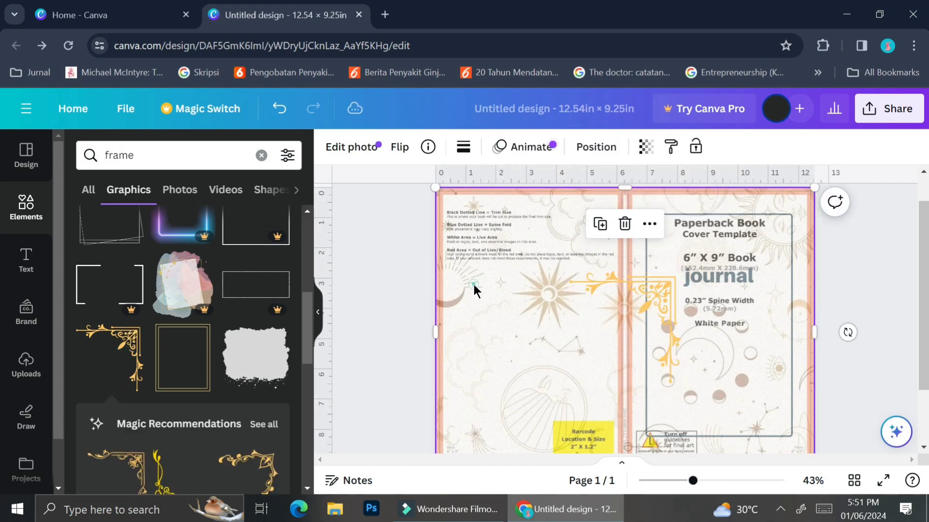
left_click(646, 147)
left_click_drag(564, 205, 649, 198)
- Recolour the ornate corner graphic with a golden brown sampled from the smaller star in the pattern
left_click(662, 290)
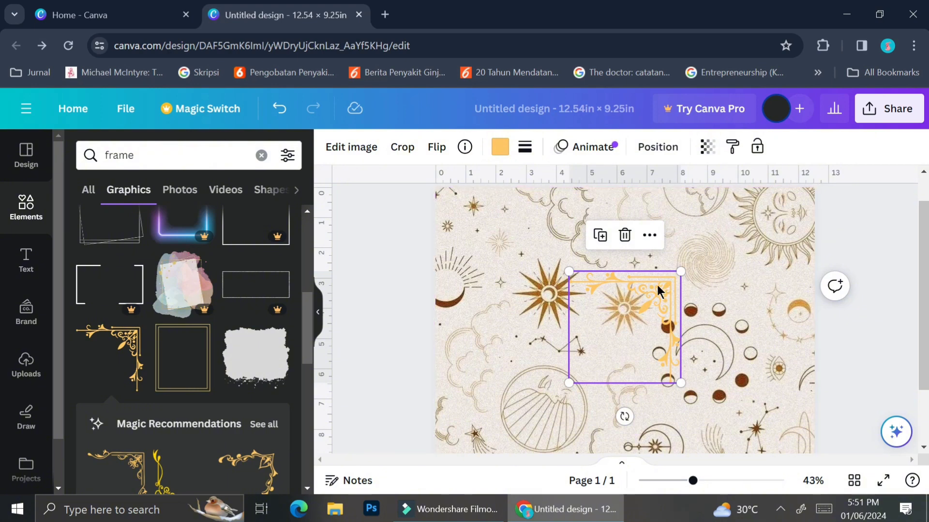
left_click(501, 147)
left_click(235, 429)
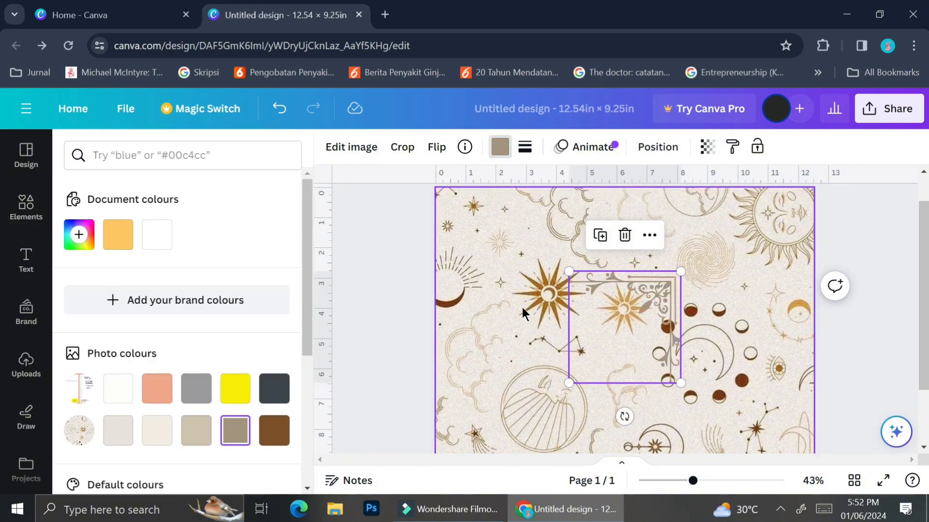
left_click(78, 234)
left_click(264, 382)
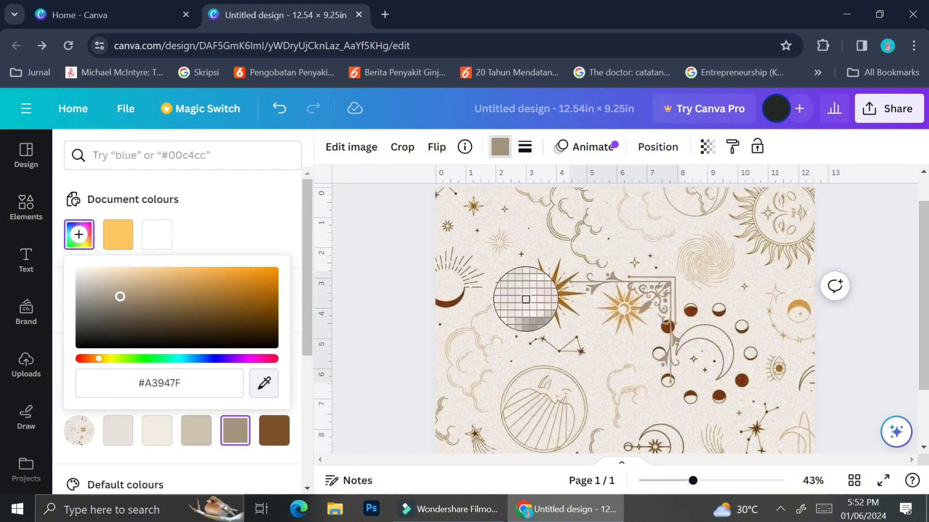
left_click(615, 314)
- Try the ornate corner graphic at a smaller size in the front cover's upper-right corner
left_click_drag(615, 314, 748, 232)
left_click_drag(812, 296, 788, 272)
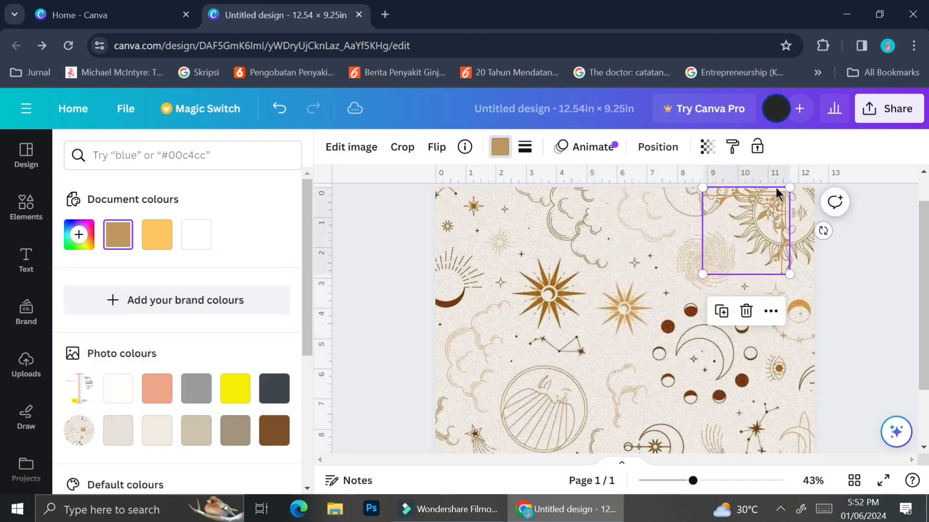
left_click_drag(765, 210, 791, 210)
left_click(704, 249)
- Add a square shape and fill it with brown #886132 sampled from the large starburst in the pattern
scroll(194, 314, "down", 5)
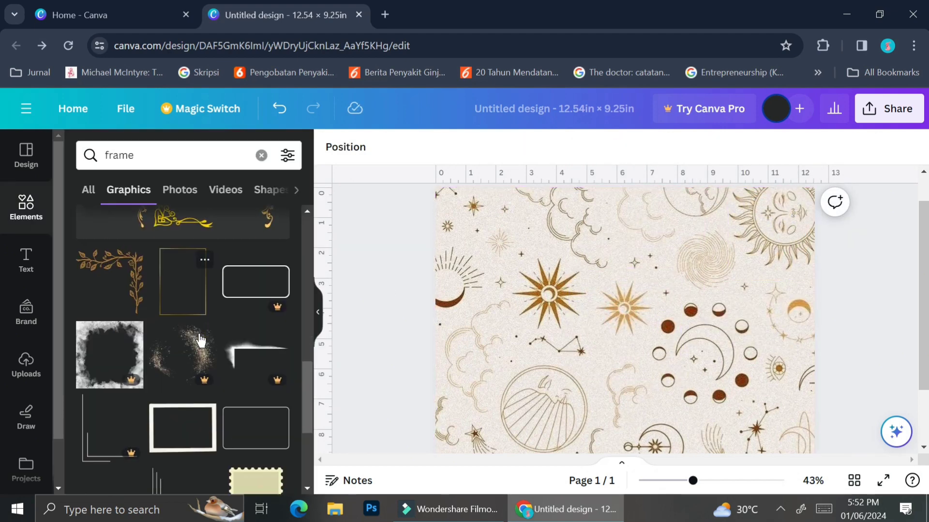
left_click(26, 205)
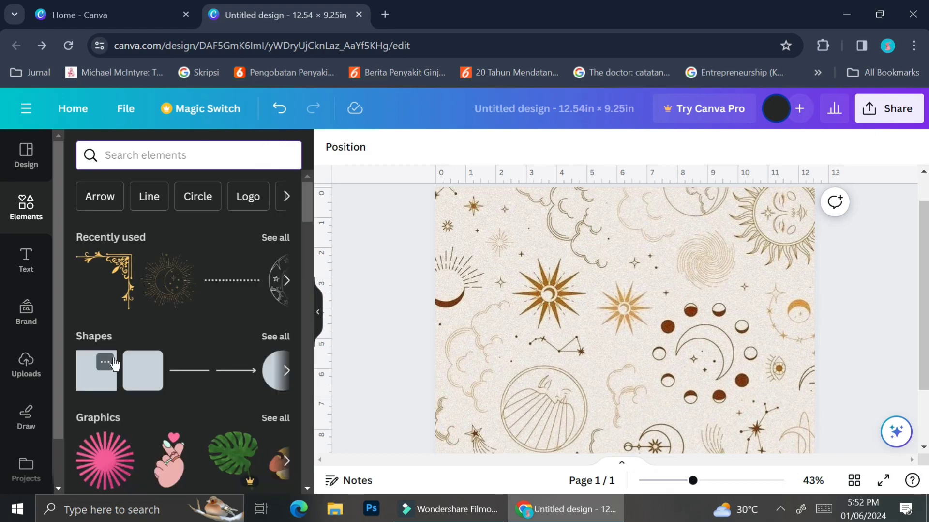
left_click(111, 379)
left_click(403, 147)
left_click(79, 235)
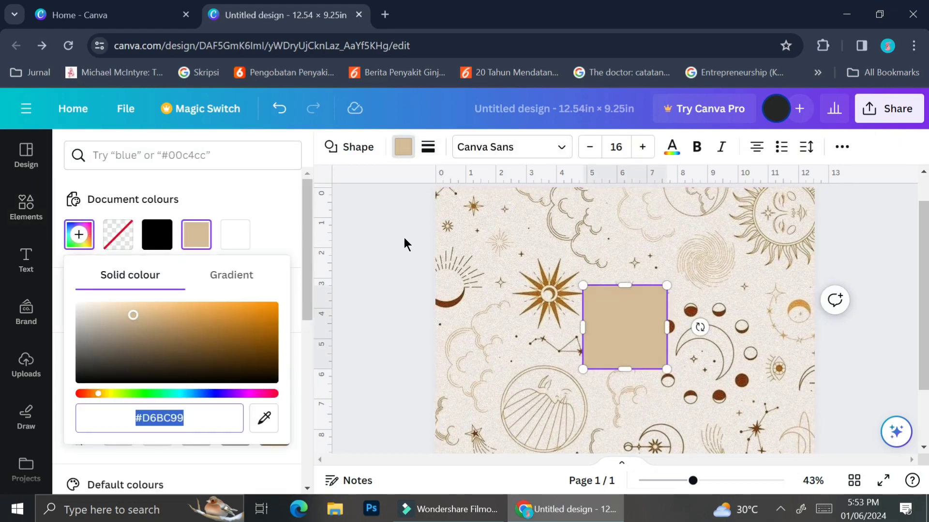
left_click(265, 417)
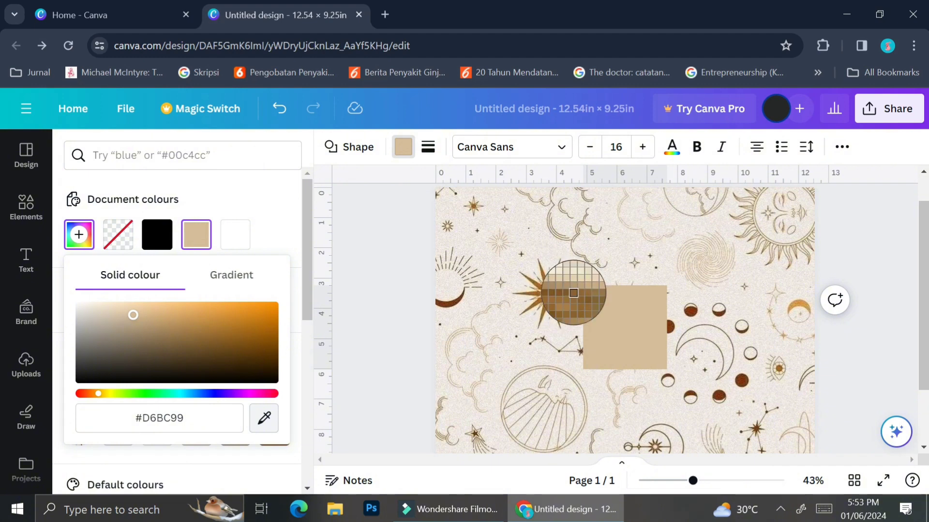
left_click(573, 292)
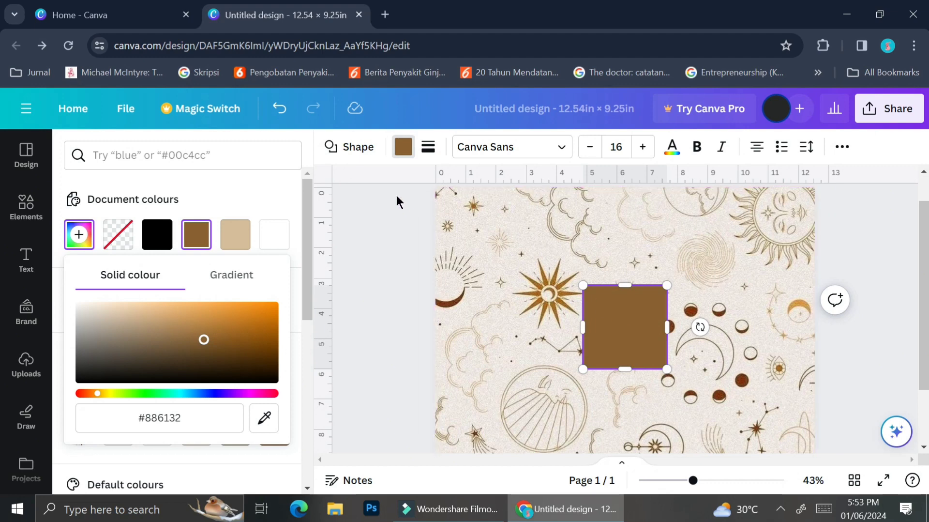
left_click(399, 153)
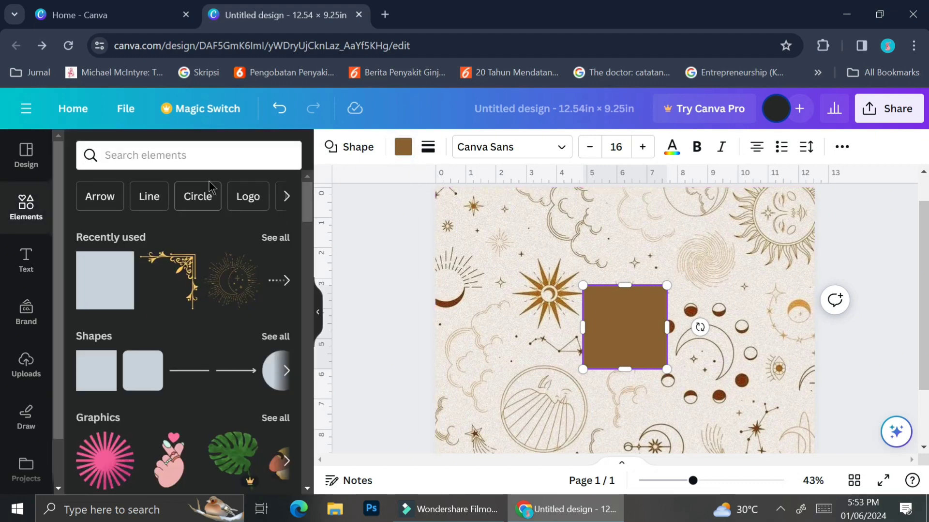
- Refill the square with the golden orange sampled from the crescent moon near the pattern's right edge
left_click(404, 150)
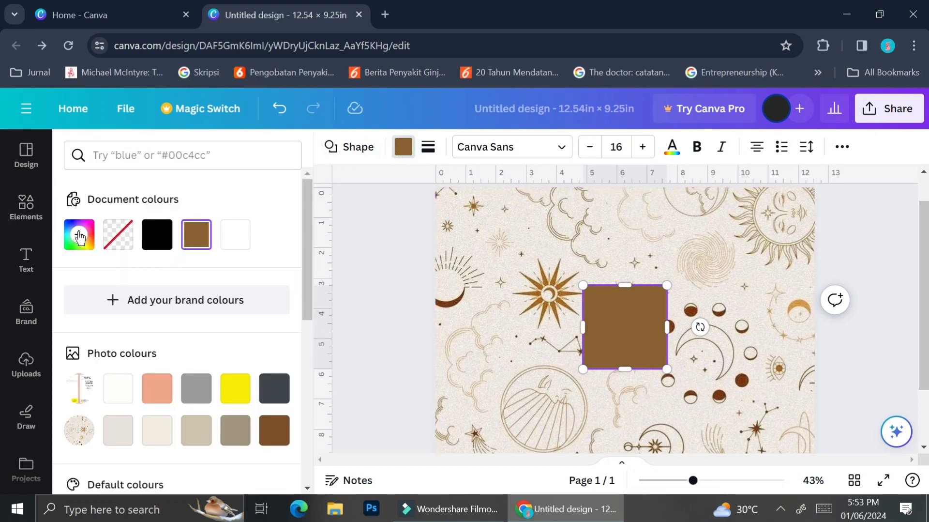
left_click(74, 237)
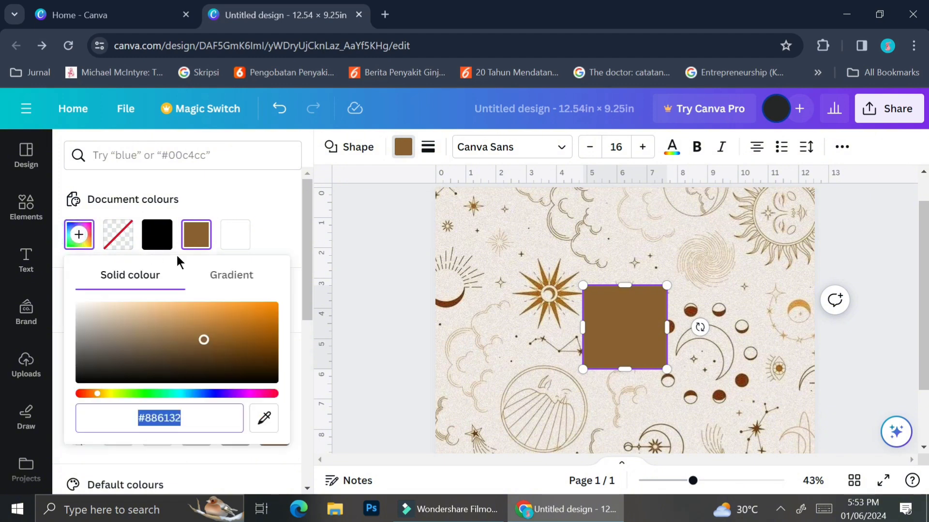
left_click(267, 417)
left_click(808, 305)
- Flatten the square into a thin strip and stretch it across the full page width along the top edge
left_click_drag(625, 369, 626, 308)
scroll(670, 313, "up", 1)
left_click_drag(701, 345, 540, 245)
left_click_drag(520, 247, 815, 238)
- Duplicate the golden strip and place the copy along the page's bottom edge
scroll(633, 315, "down", 1)
key("ctrl+d")
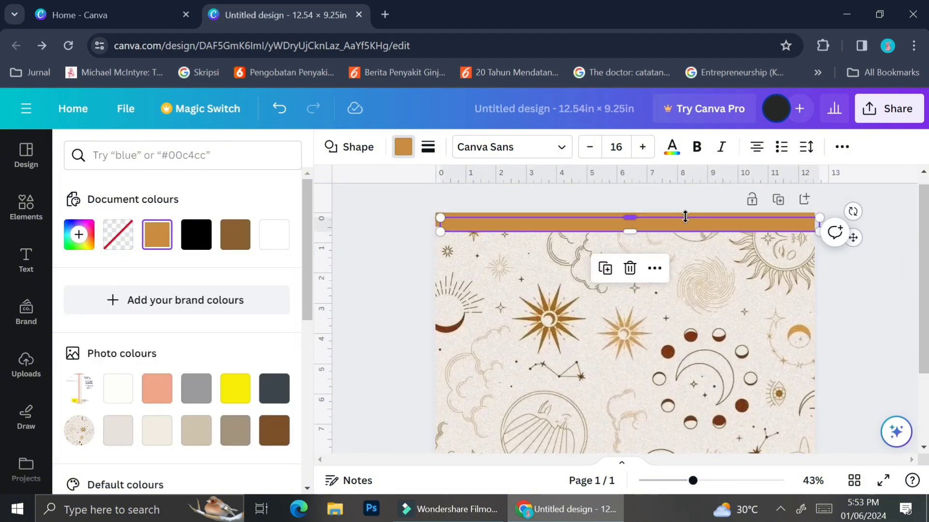
left_click_drag(686, 217, 852, 400)
scroll(855, 274, "up", 2)
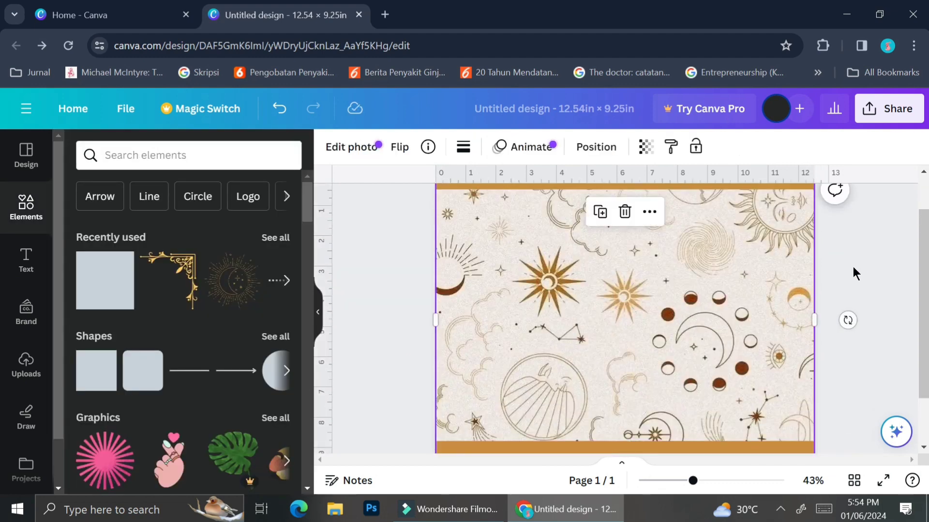
- Set the pattern image's transparency to 32 to reveal the cover template's guides
scroll(852, 269, "up", 1)
left_click(646, 147)
left_click_drag(645, 205, 552, 207)
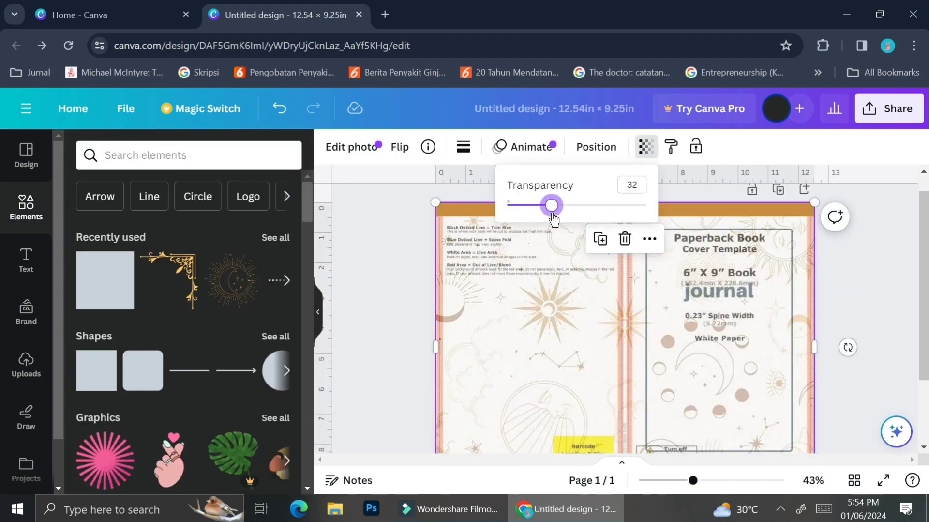
- Duplicate the golden border strip, turn the copy upright and place it full height over the spine between the two covers
left_click(740, 210)
key("ctrl+d")
left_click_drag(852, 202, 635, 356)
left_click_drag(616, 438, 594, 448)
scroll(680, 392, "down", 2)
scroll(680, 392, "up", 2)
left_click_drag(566, 251, 584, 426)
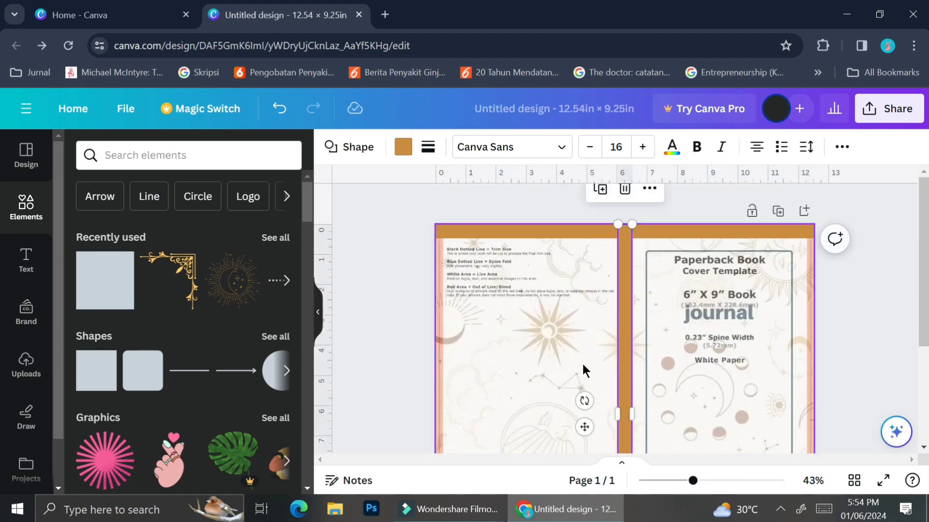
left_click(847, 296)
scroll(793, 291, "down", 2)
scroll(792, 291, "up", 2)
scroll(793, 292, "down", 1)
scroll(795, 292, "up", 1)
scroll(794, 291, "down", 1)
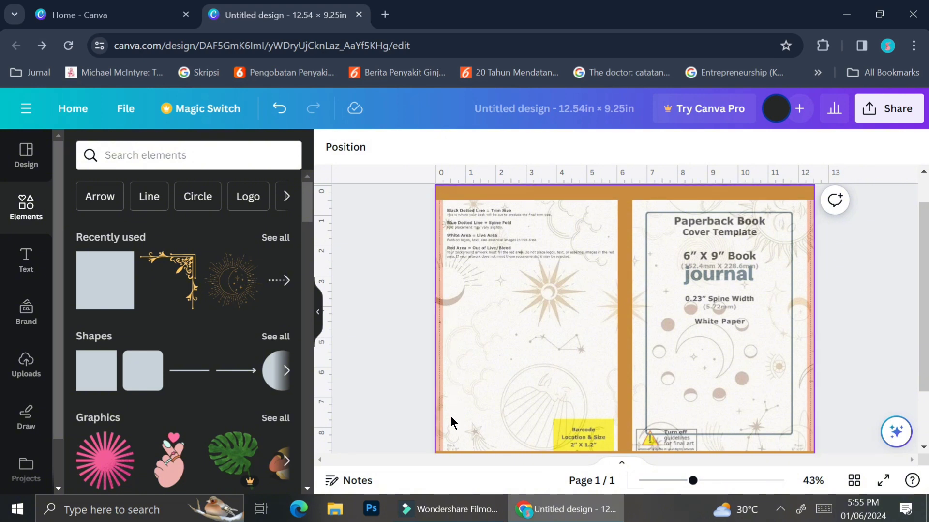
- Send the celestial pattern image to the back, behind the cover template
left_click(711, 280)
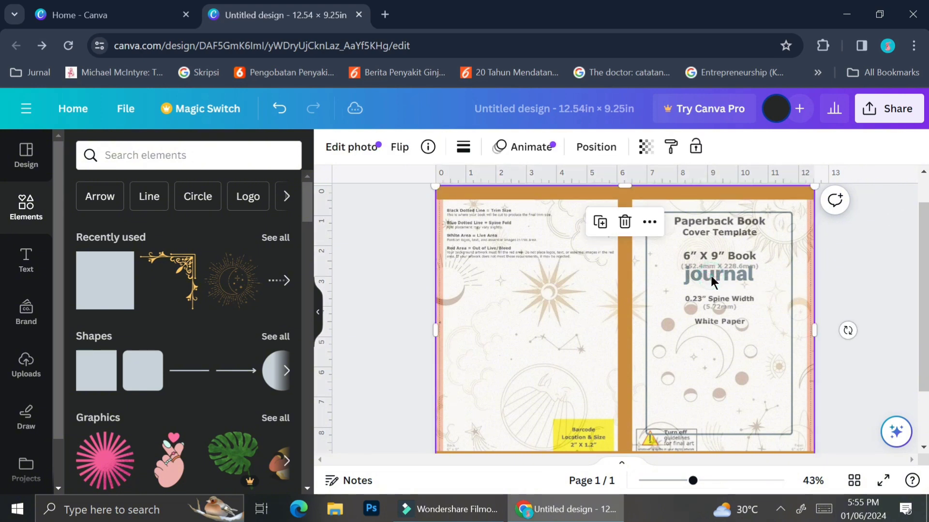
right_click(711, 280)
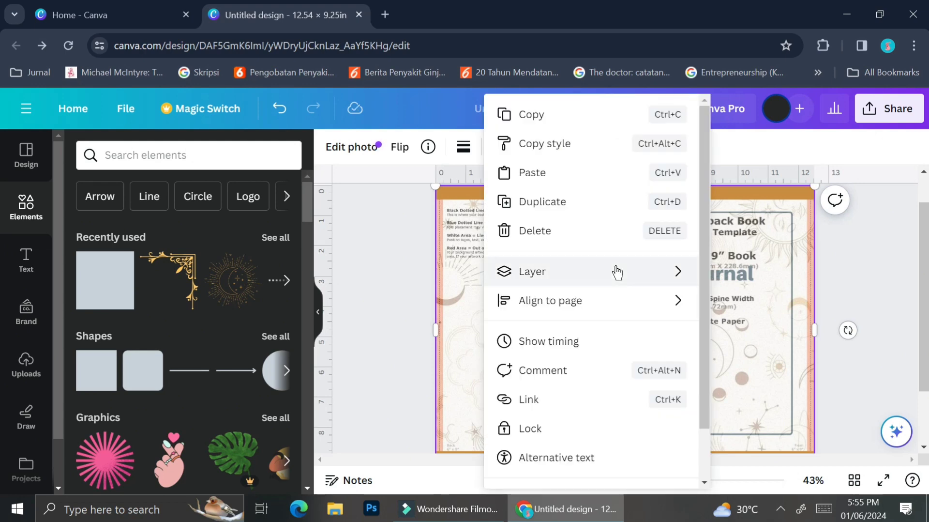
mouse_move(616, 270)
left_click(755, 361)
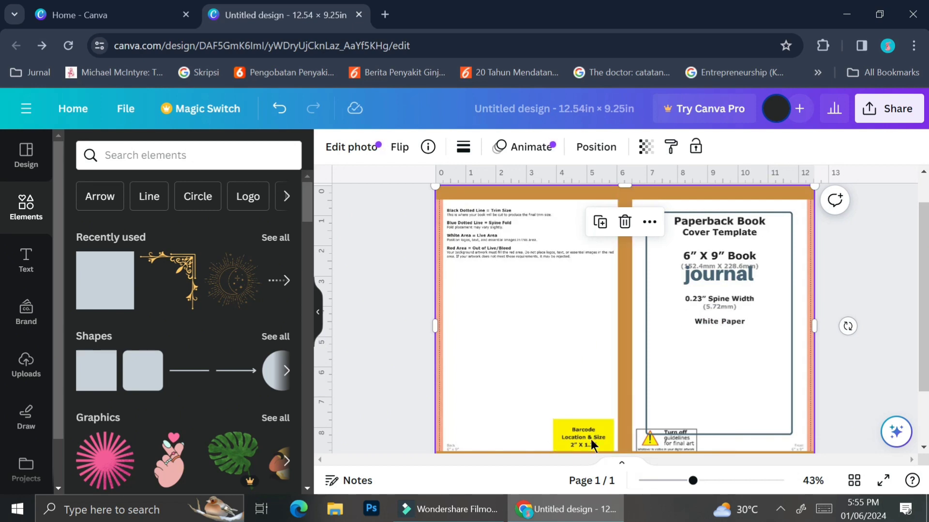
- Duplicate the golden spine strip, turn the copy horizontal, shrink it into a small block and move it onto the template's barcode area
scroll(683, 384, "down", 2)
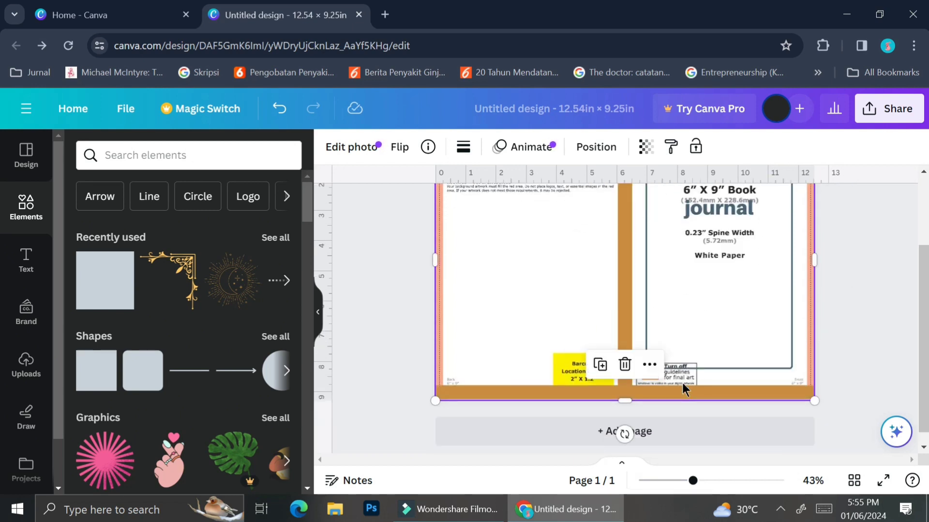
left_click(624, 348)
left_click_drag(625, 354, 630, 360)
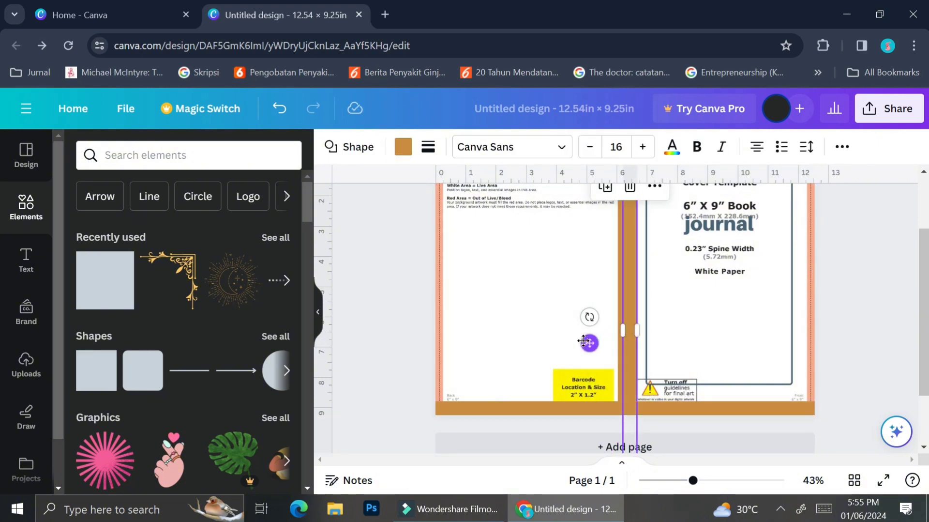
left_click_drag(589, 316, 646, 286)
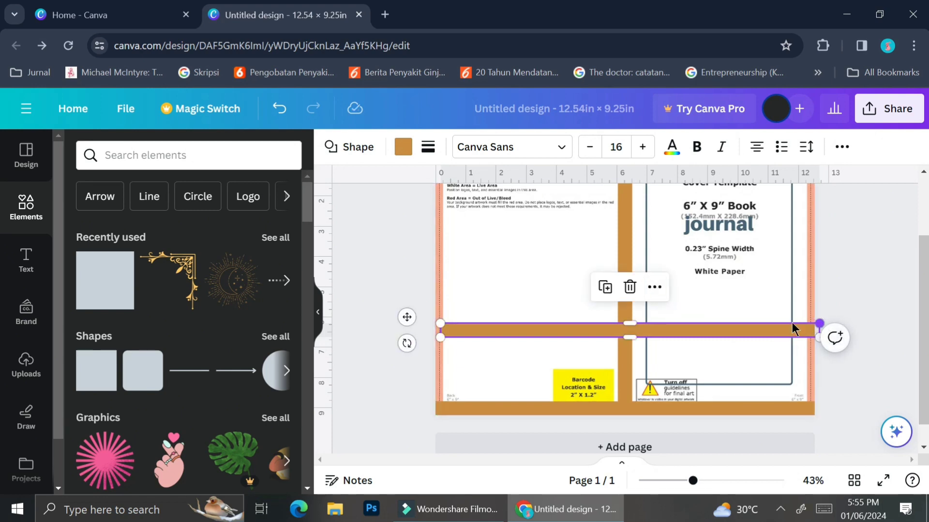
left_click_drag(819, 322, 525, 295)
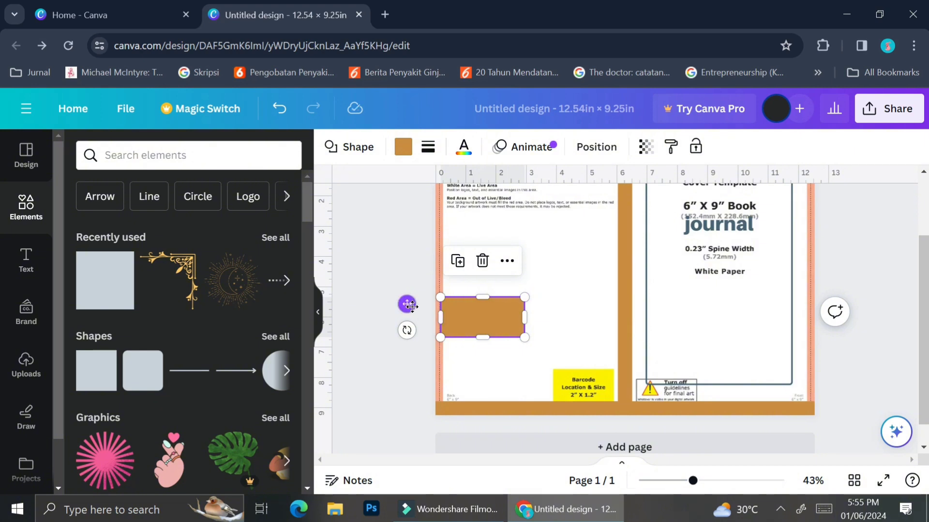
left_click_drag(406, 304, 552, 377)
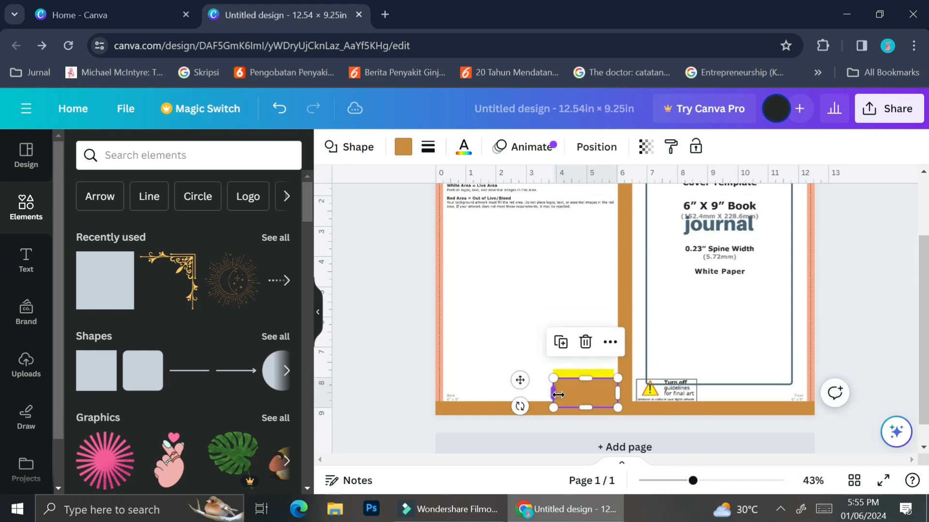
left_click_drag(519, 380, 514, 369)
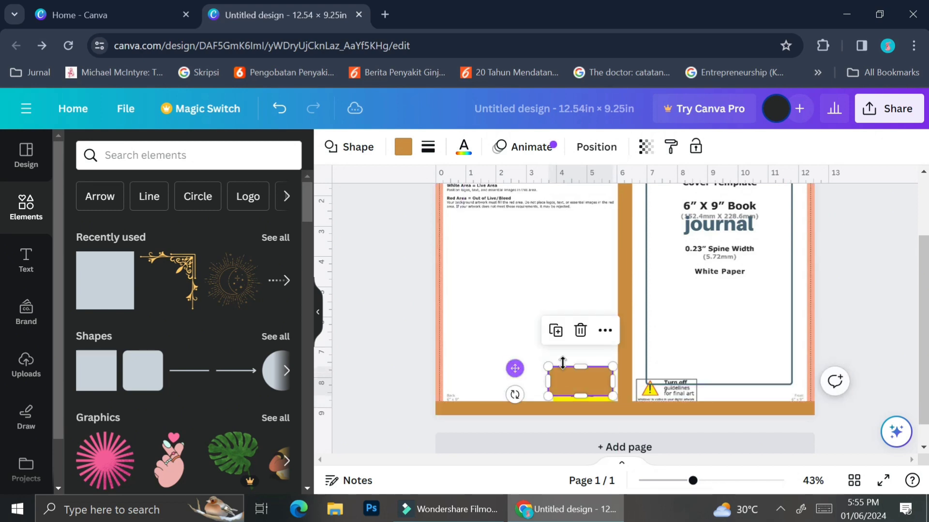
- Fit the golden block to the yellow 2 × 1.2 in barcode area and make it semi-transparent
scroll(563, 369, "up", 5, "ctrl")
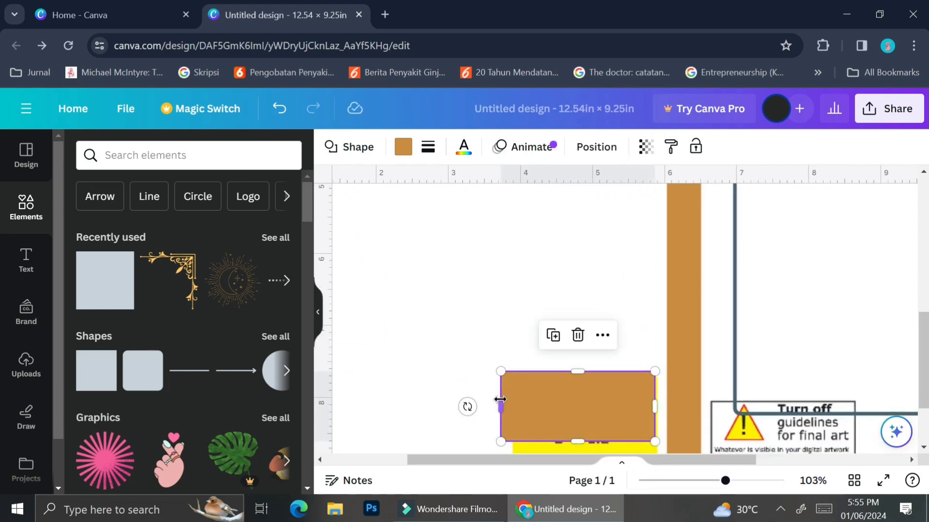
left_click_drag(501, 401, 513, 404)
scroll(638, 327, "down", 2)
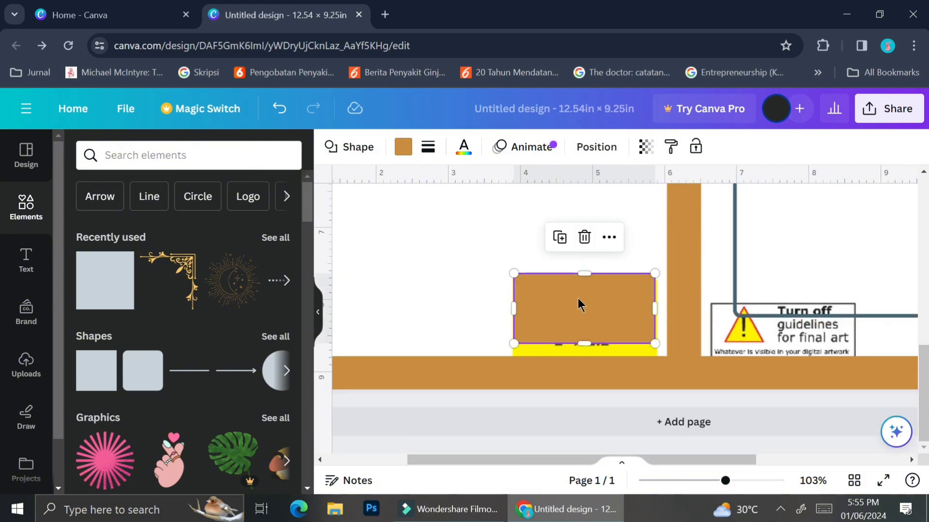
left_click_drag(584, 305, 584, 280)
left_click(646, 146)
mouse_move(639, 207)
left_mouse_down()
mouse_move(626, 207)
mouse_move(645, 203)
left_mouse_up()
- Bring the celestial pattern image back over the cover template at full opacity, beneath the golden strips and block
scroll(626, 208, "down", 5)
left_click(747, 293)
left_click(747, 293)
left_click(644, 147)
left_click(750, 316)
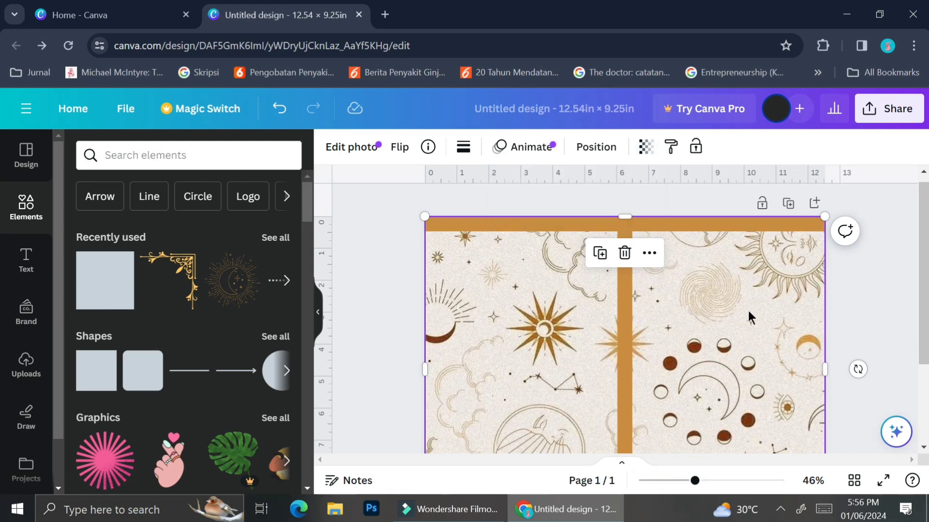
scroll(837, 252, "down", 2)
left_click(837, 252)
scroll(794, 265, "up", 3)
scroll(763, 284, "down", 1)
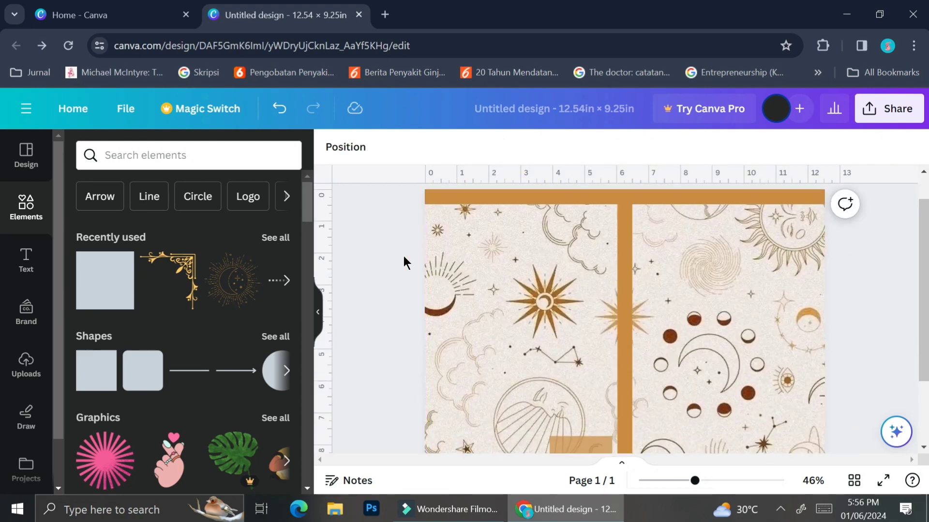
- Search the elements library for textures and browse the graphics for a paper texture
left_click(212, 154)
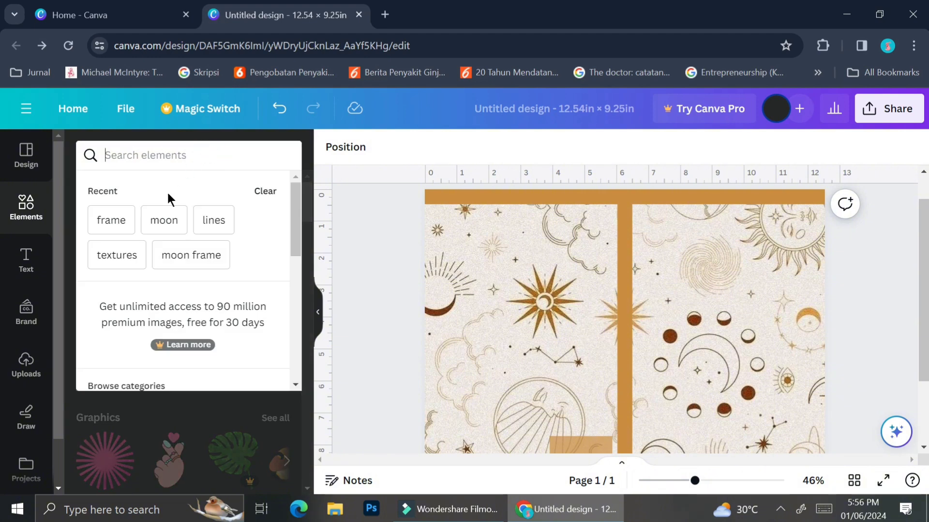
left_click(119, 252)
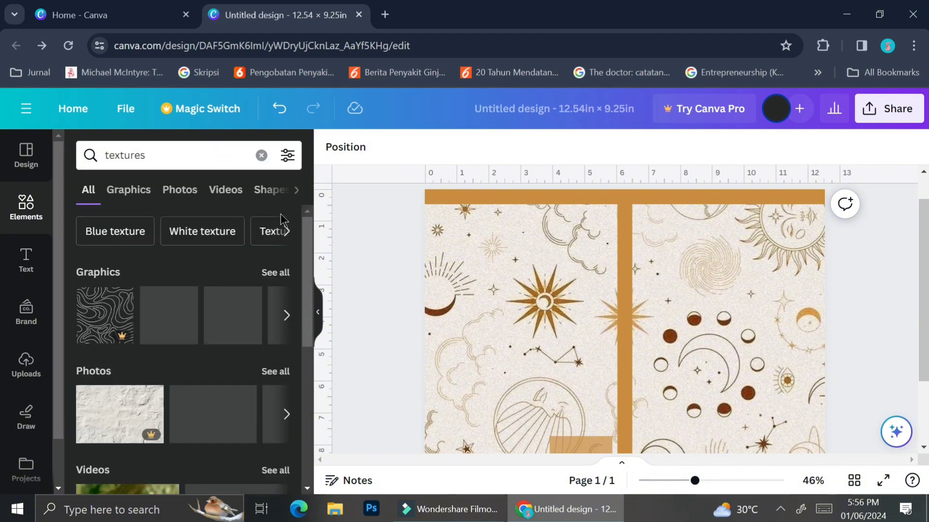
left_click(270, 274)
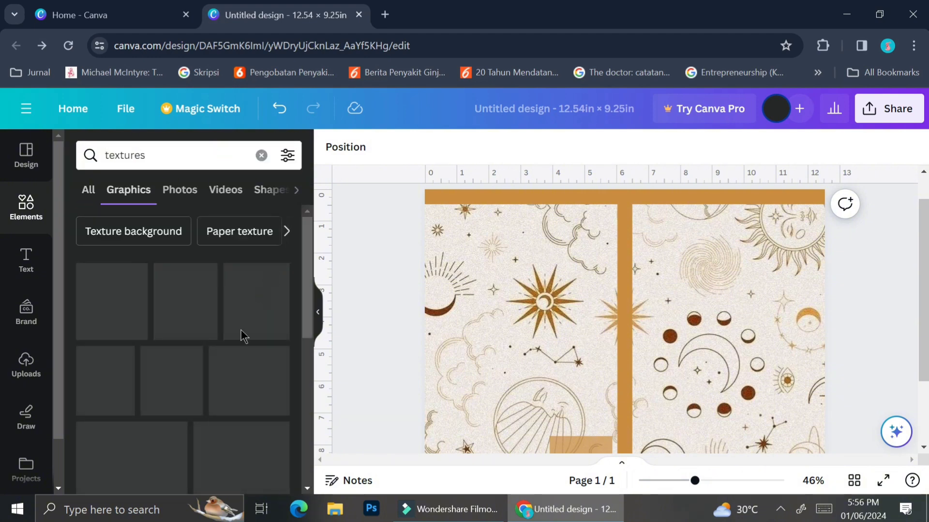
scroll(237, 346, "down", 1)
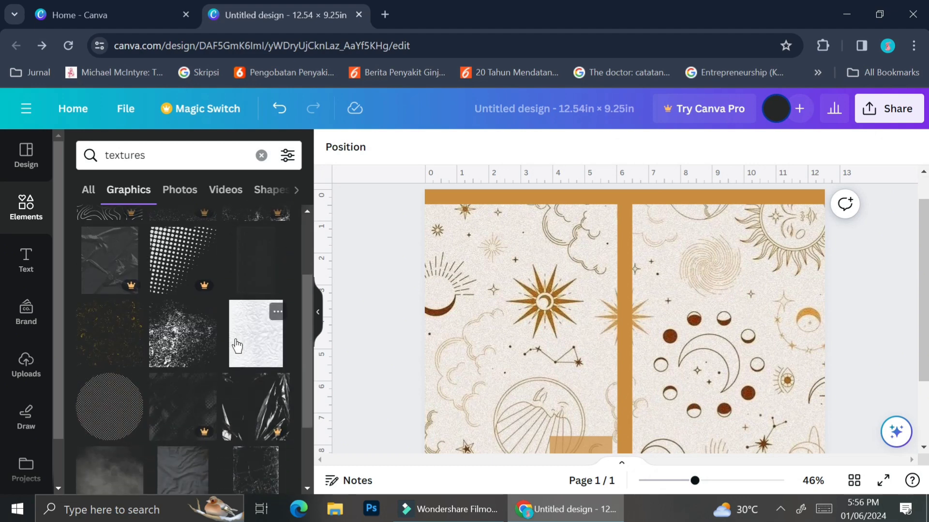
scroll(236, 345, "down", 5)
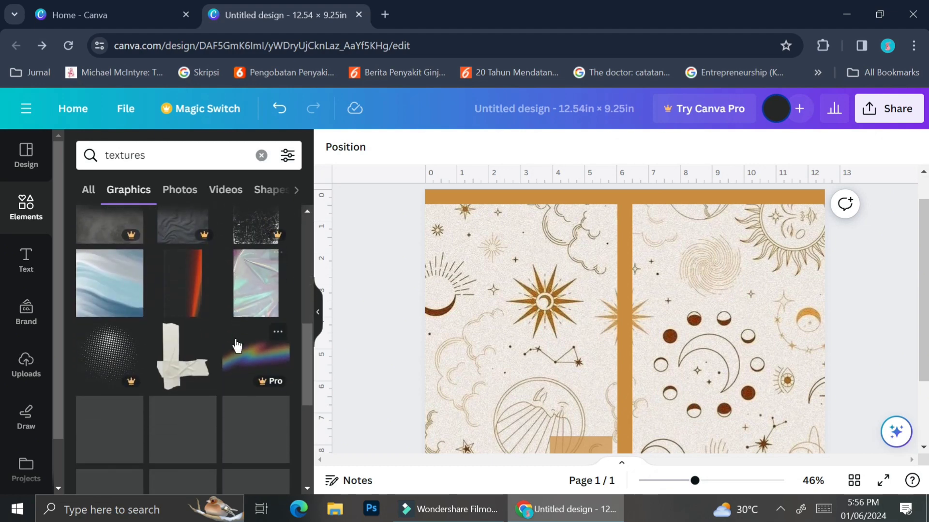
scroll(236, 346, "down", 3)
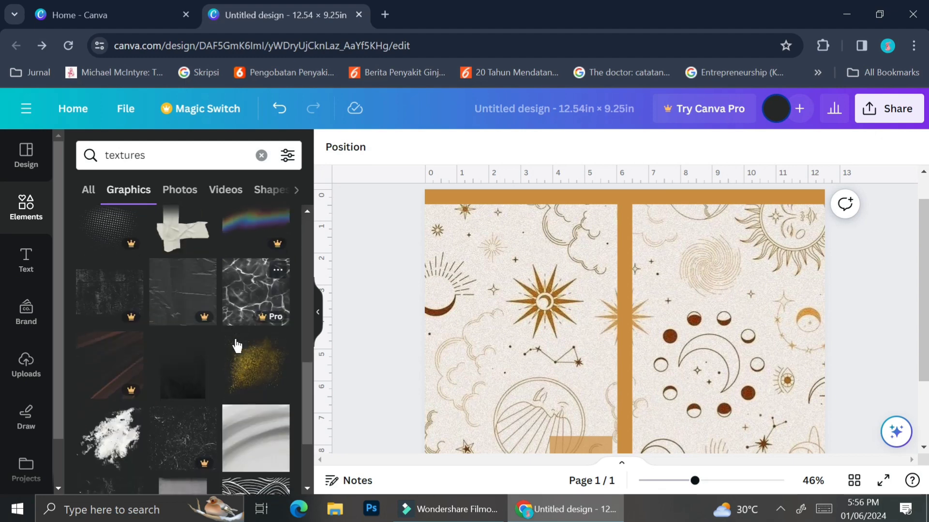
scroll(237, 345, "down", 5)
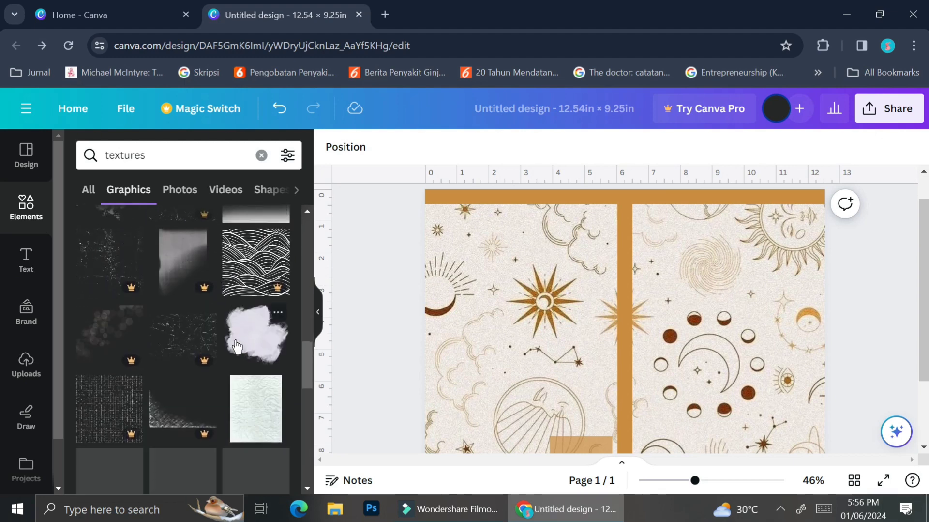
scroll(236, 346, "down", 2)
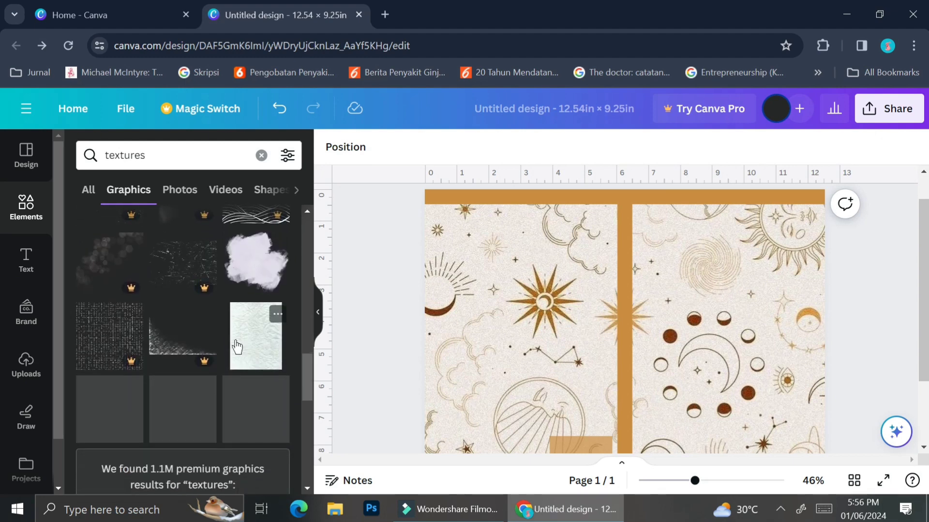
scroll(236, 345, "down", 5)
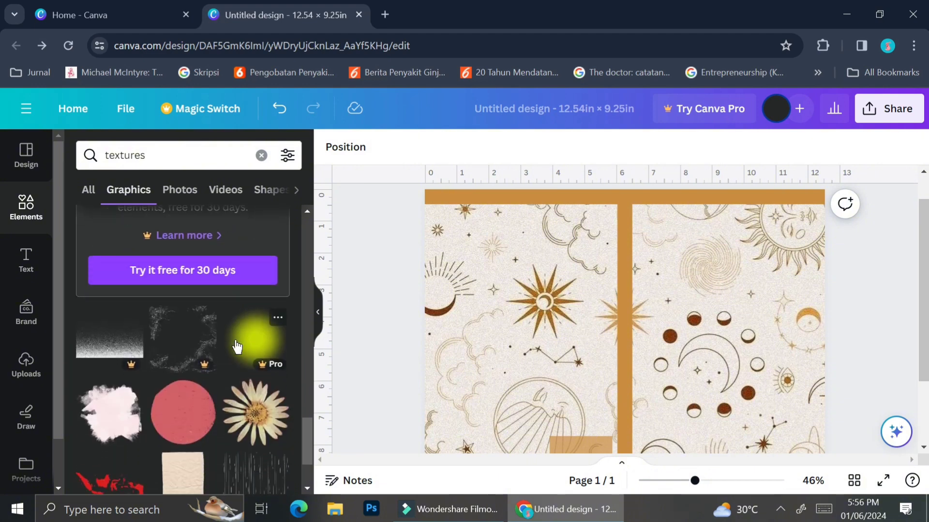
scroll(236, 345, "down", 3)
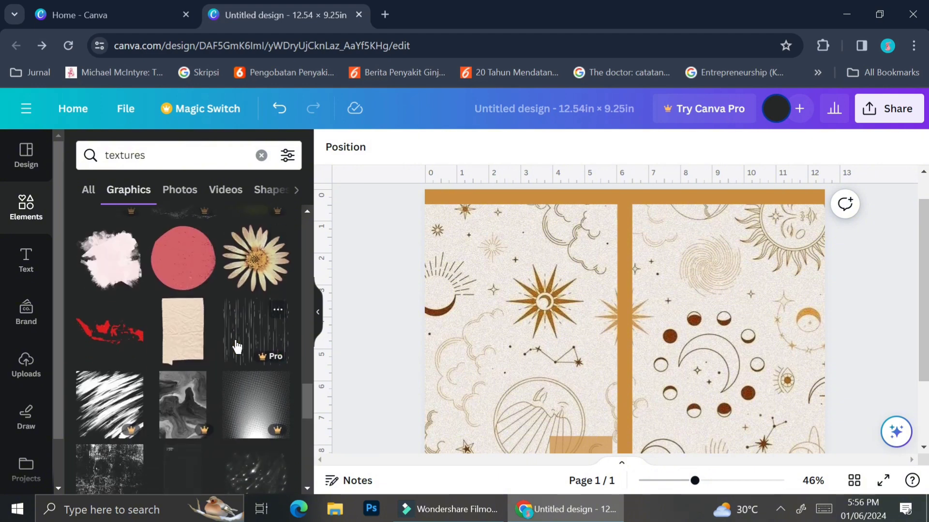
- Try the beige wrinkled-paper graphic over the front cover, resizing and moving it, and delete it
left_click(191, 346)
left_click_drag(730, 332, 624, 257)
left_click_drag(537, 369, 704, 316)
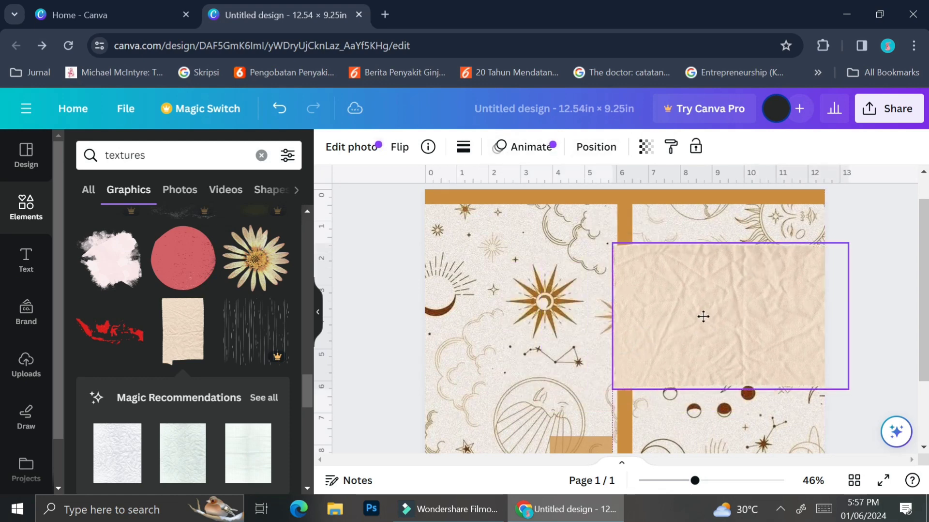
key("Delete")
- Try the white torn-paper strip graphic over the upper front cover and delete it
scroll(193, 377, "down", 4)
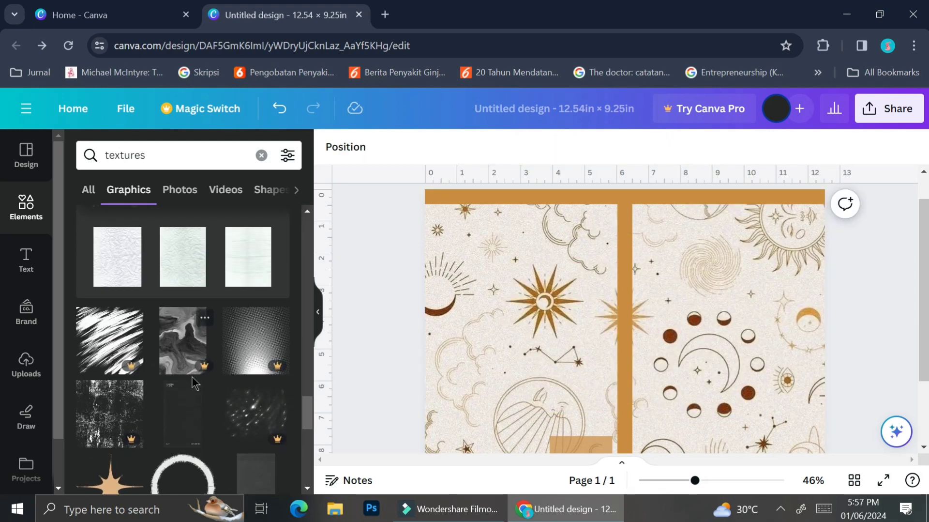
scroll(213, 367, "down", 6)
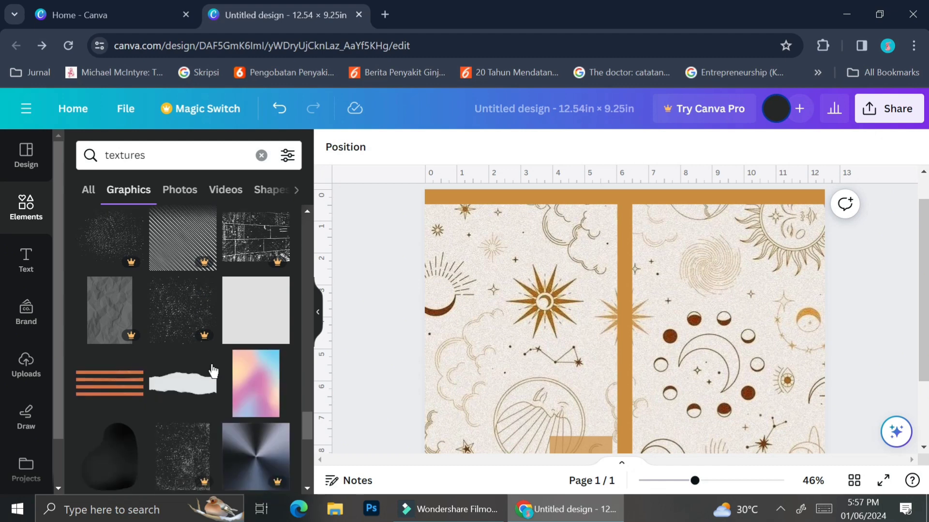
left_click(213, 371)
left_click_drag(456, 337, 600, 336)
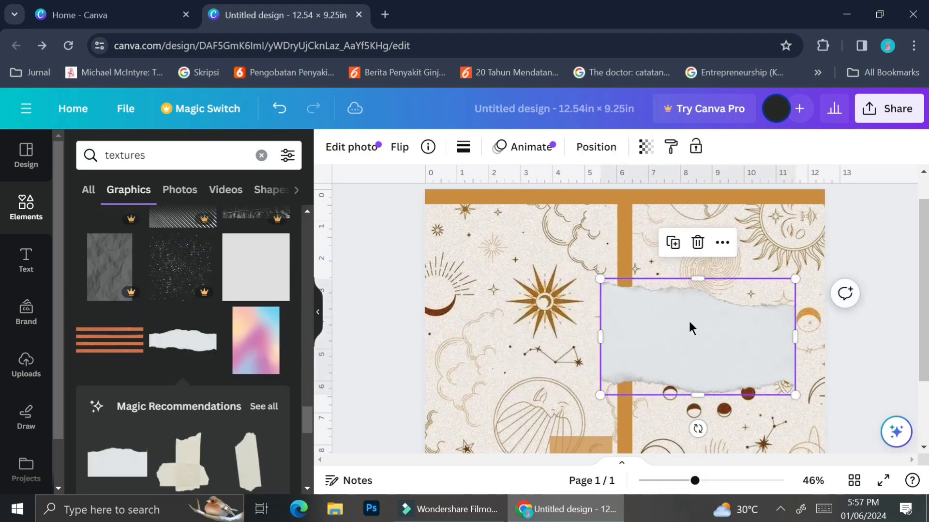
left_click_drag(691, 328, 724, 286)
key("Delete")
scroll(250, 351, "down", 2)
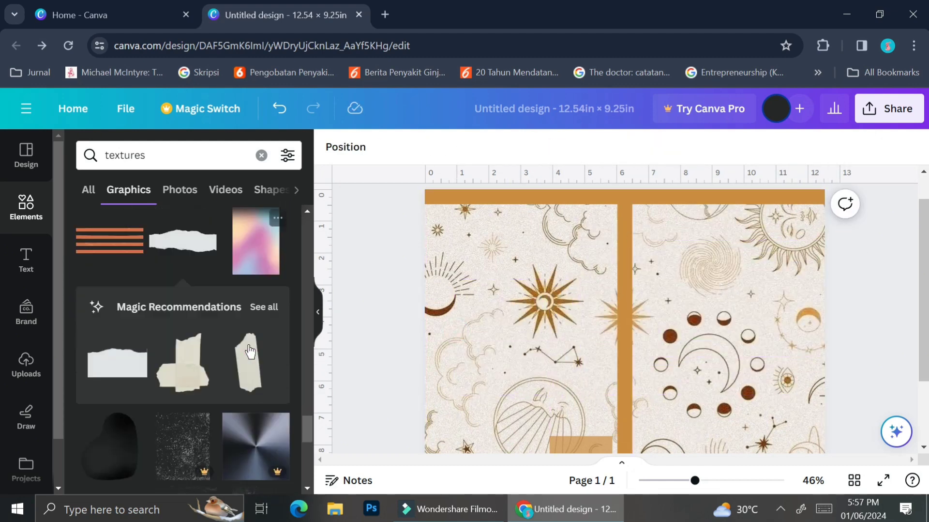
scroll(250, 351, "down", 5)
- Add a golden square, reshape it into a rectangle about 4.5 × 1.6 in and place it on the upper front cover
left_click(39, 213)
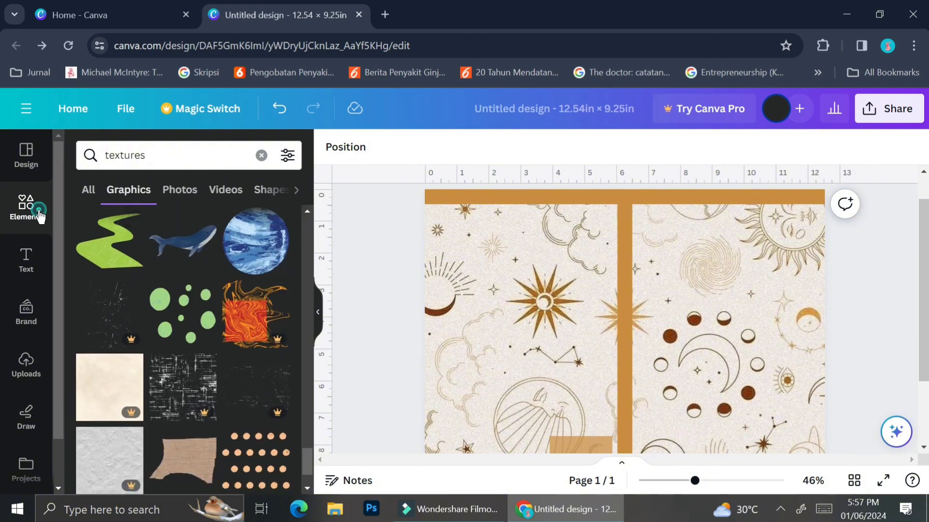
left_click(224, 280)
left_click(616, 318)
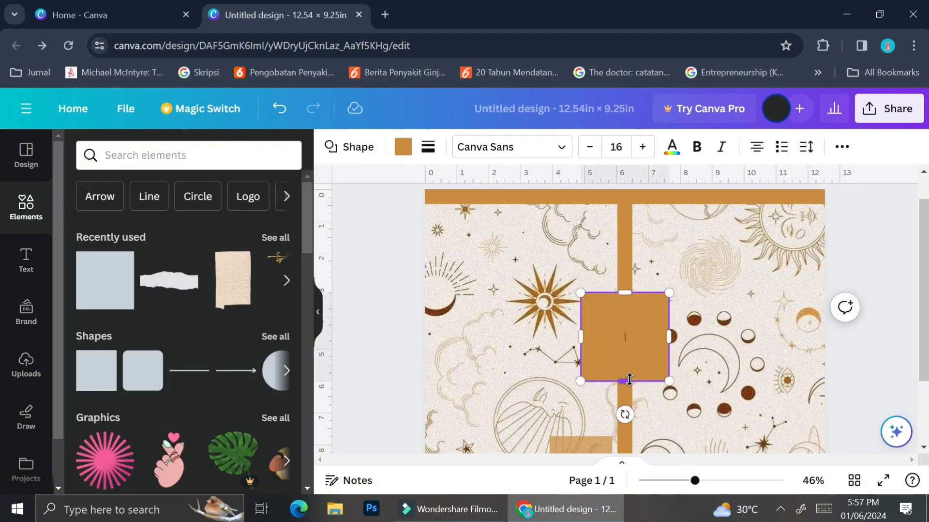
left_click_drag(629, 378, 629, 341)
left_click_drag(669, 317, 766, 273)
left_click(766, 273)
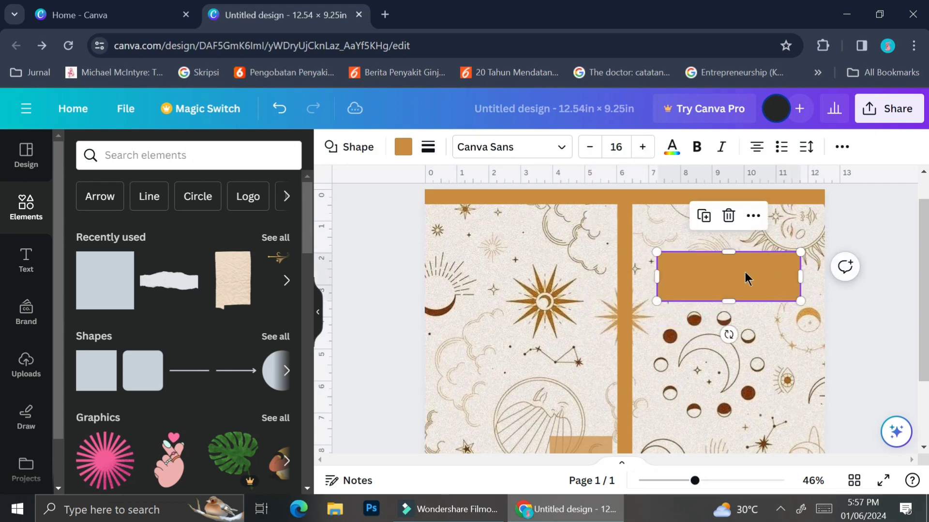
scroll(746, 276, "down", 1)
scroll(746, 277, "up", 2)
scroll(747, 280, "up", 1)
left_click_drag(758, 317, 759, 308)
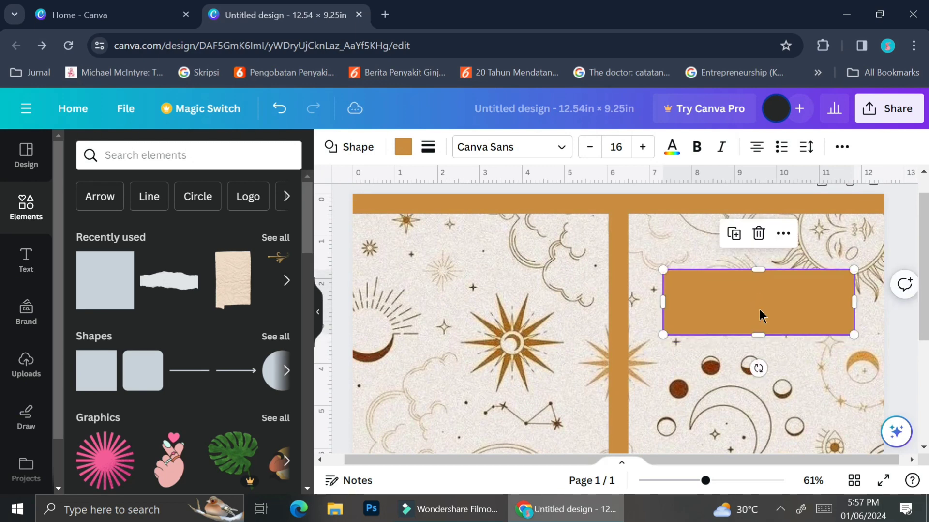
- Browse the font combinations and add the "Golden Hour" text style to the cover
left_click(41, 267)
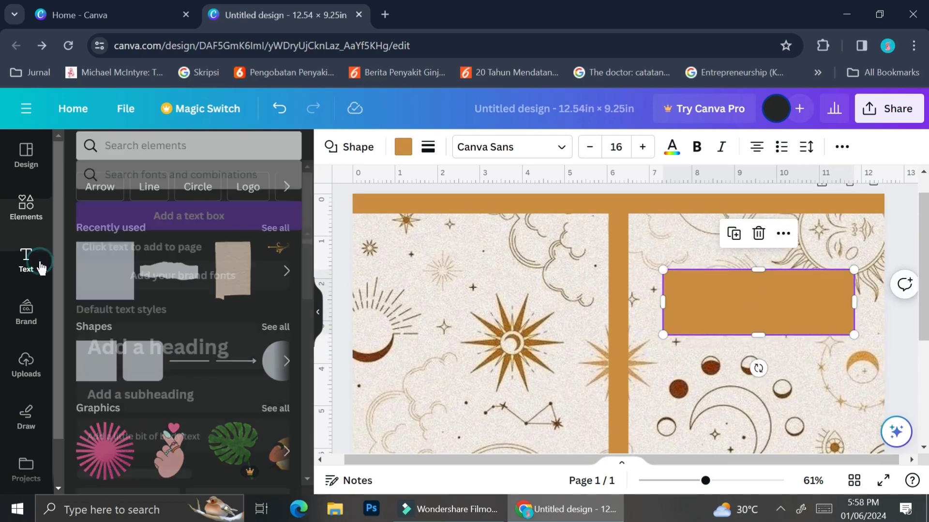
scroll(216, 354, "down", 3)
scroll(217, 354, "down", 3)
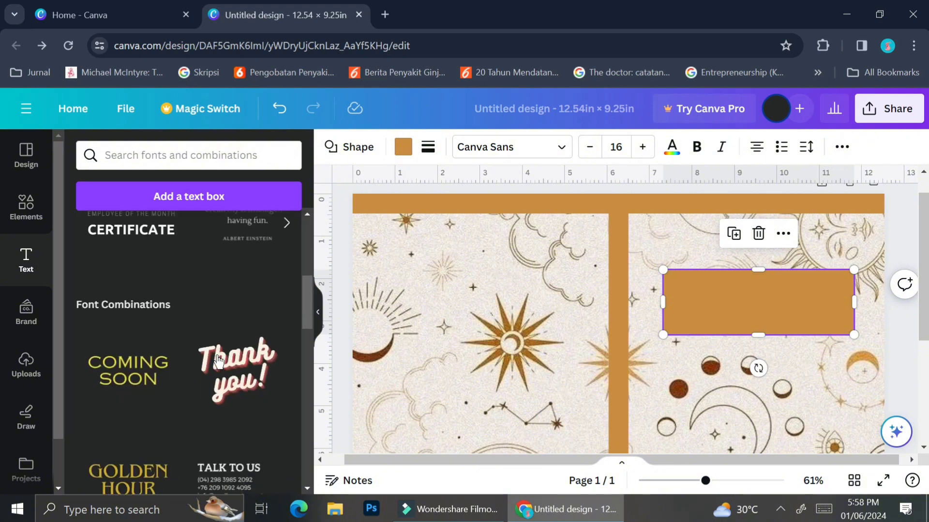
scroll(218, 360, "down", 2)
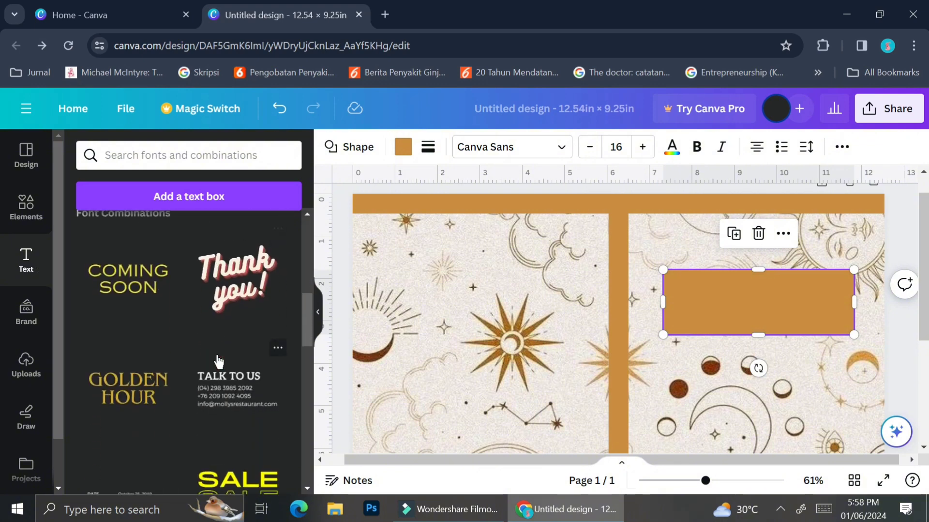
scroll(218, 360, "down", 1)
scroll(219, 361, "down", 2)
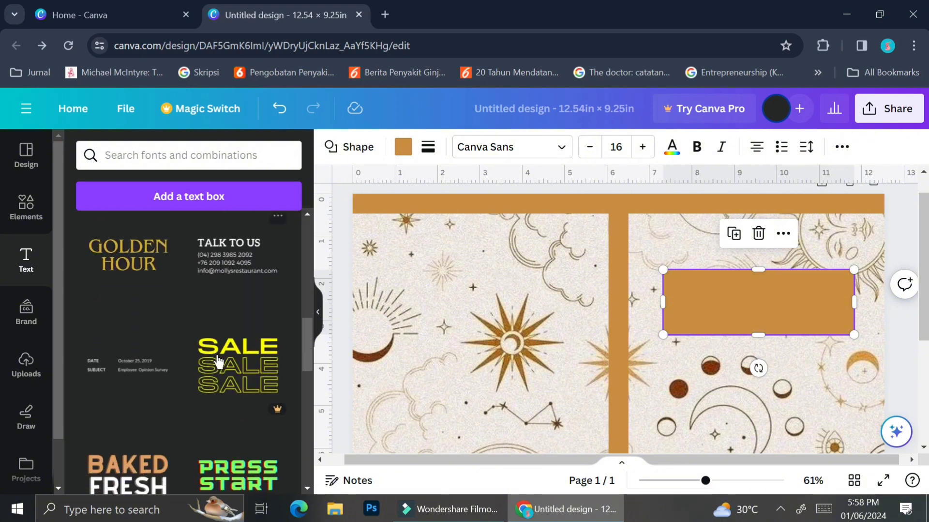
left_click(124, 247)
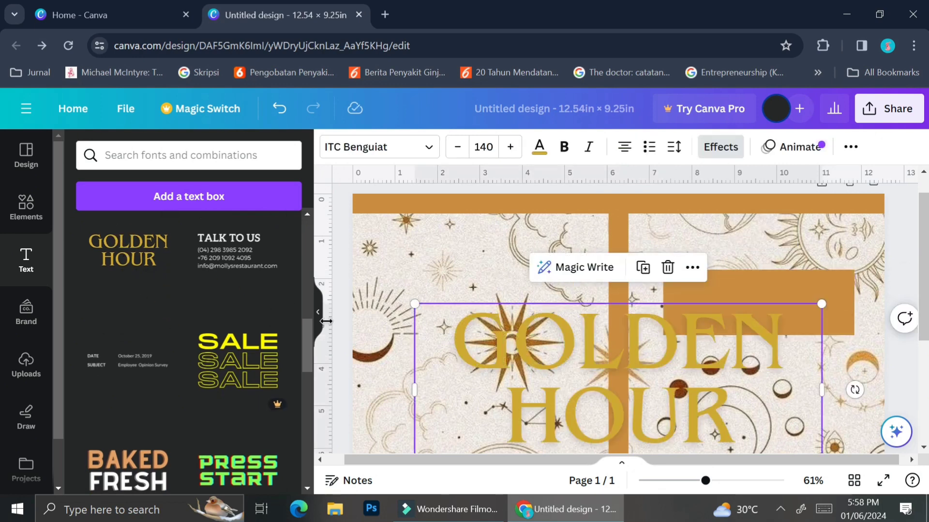
- Replace the "Golden Hour" sample text with "DAILY JOURNAL"
double_click(508, 346)
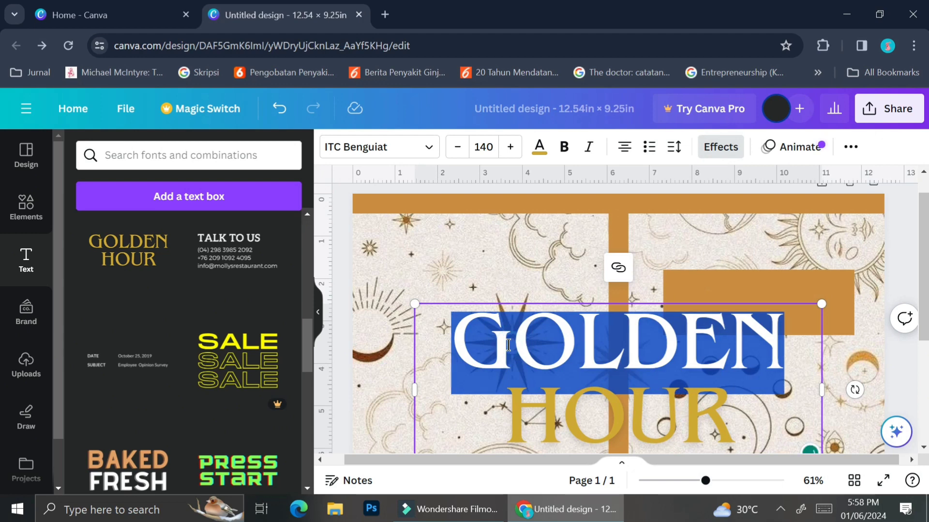
key("ctrl+a")
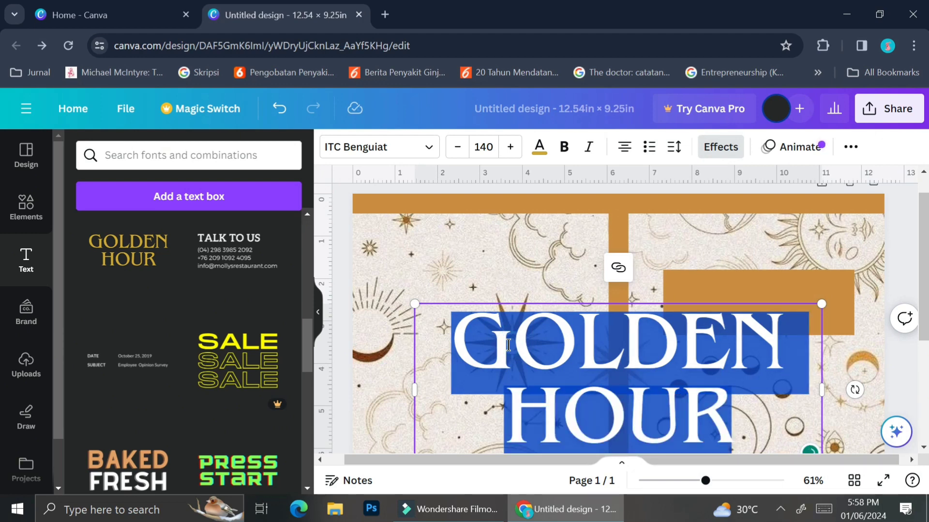
type("DAIL")
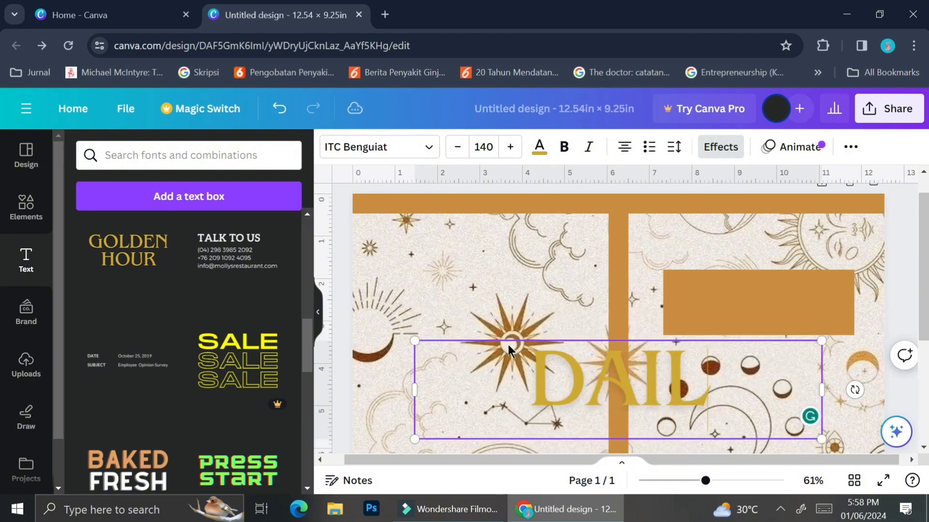
type("Y")
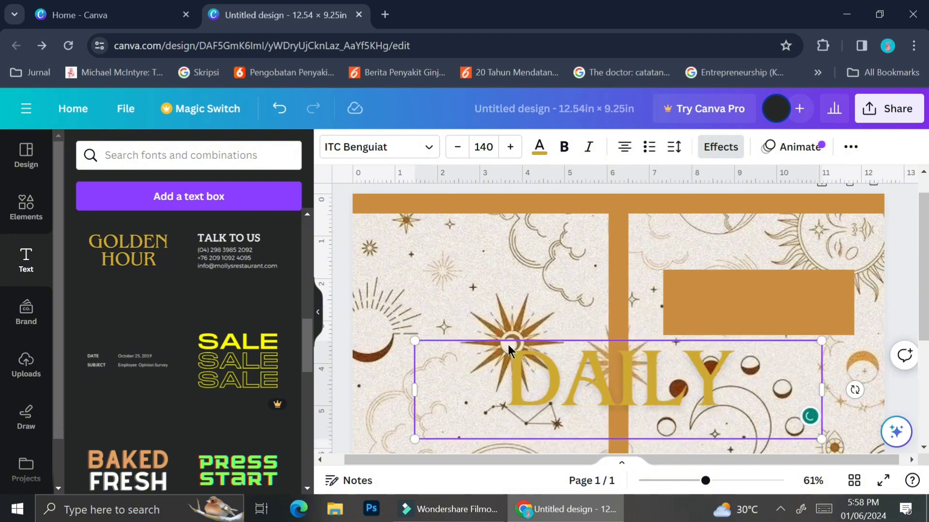
type(" J")
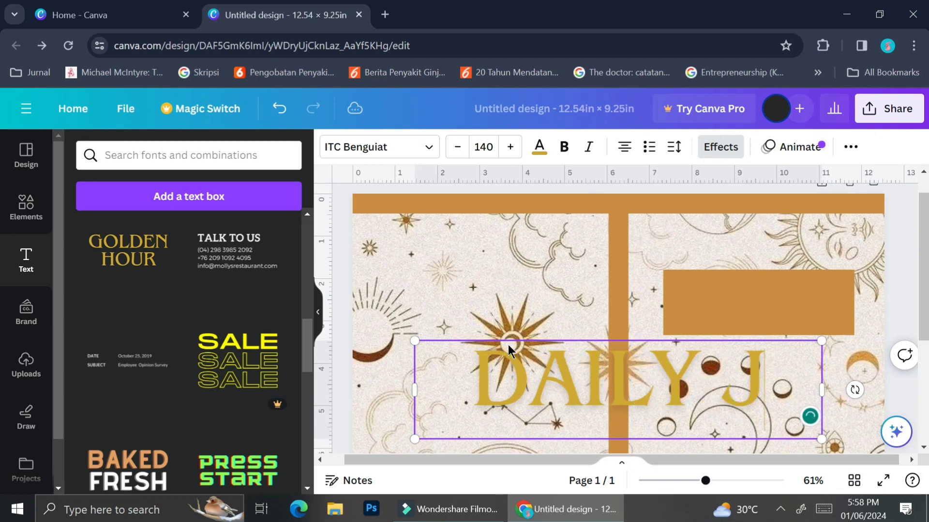
type("OURNAL")
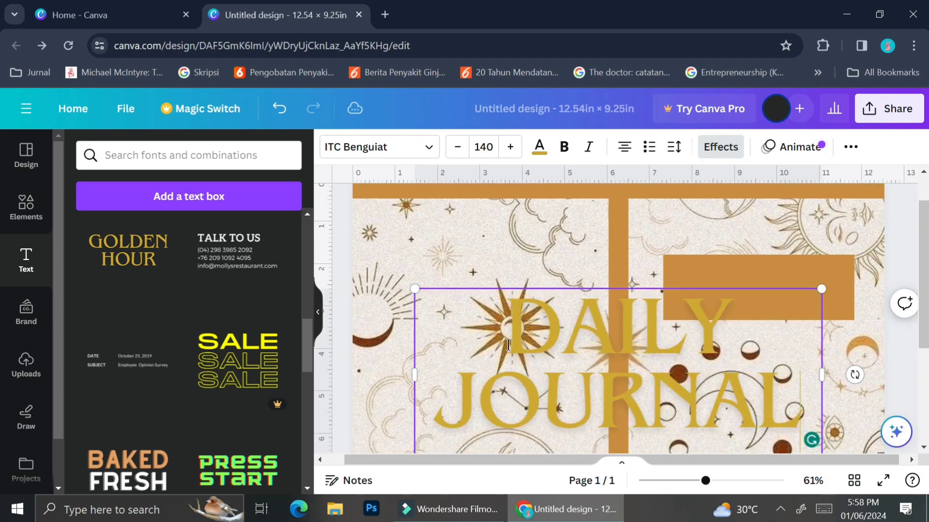
- Colour the title text white (#ffffff), shrink it to about size 49.5 and place it on the front cover's golden rectangle
left_click(537, 146)
left_click(230, 240)
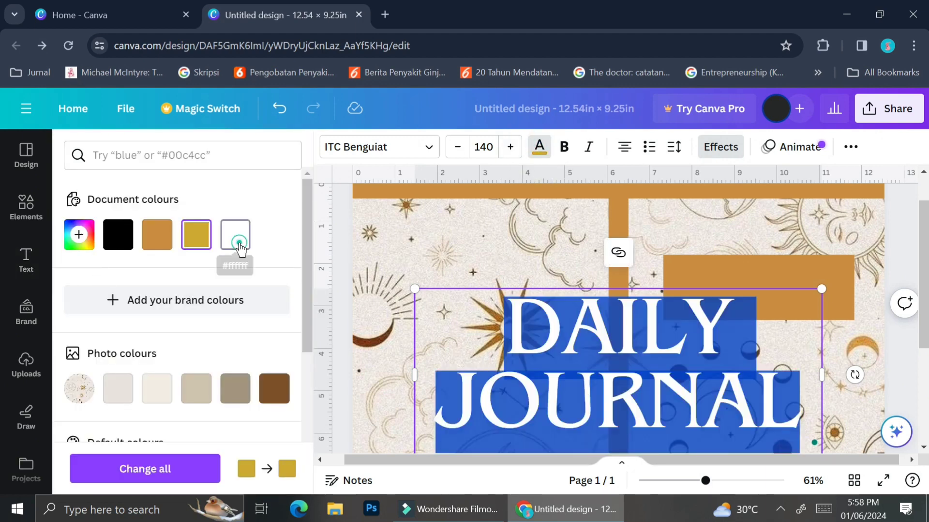
left_click_drag(822, 451, 587, 370)
left_click_drag(498, 344, 758, 310)
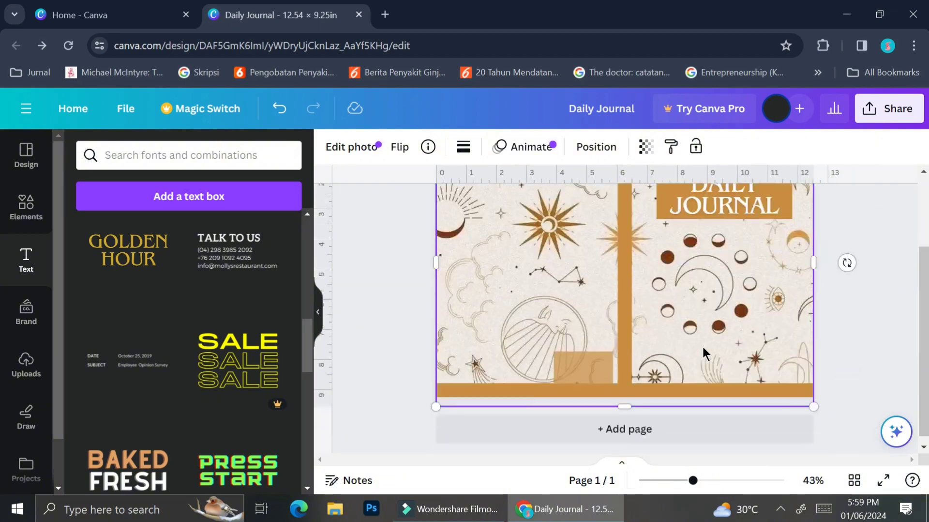
scroll(702, 345, "up", 1)
left_click(773, 251)
left_click_drag(795, 267, 787, 263)
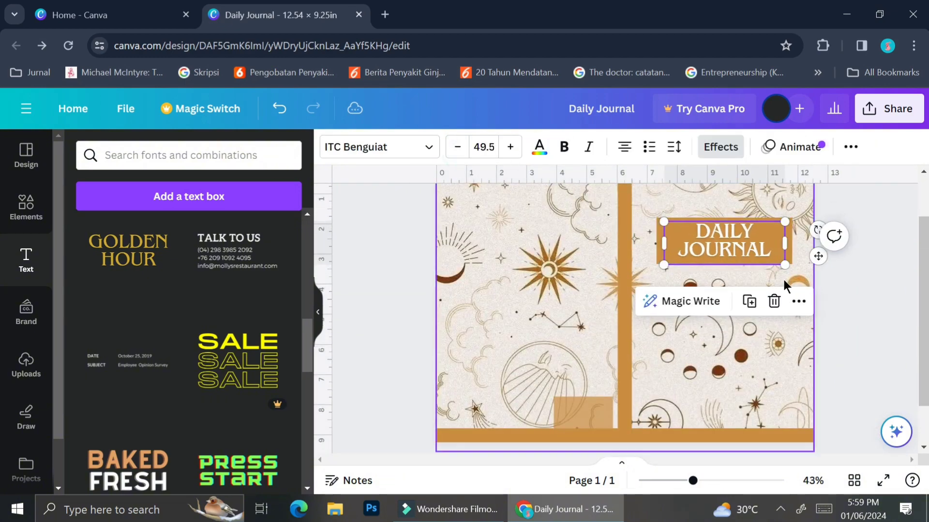
- Shrink the "DAILY JOURNAL" title slightly and centre it within the golden rectangle
scroll(782, 277, "up", 3)
left_click_drag(780, 300, 736, 295)
left_click(770, 351)
scroll(770, 350, "up", 1)
left_click(822, 272)
left_click(825, 270)
left_click(833, 329)
left_click(854, 285)
scroll(705, 372, "down", 5)
left_click(853, 348)
scroll(702, 375, "up", 1)
left_click(701, 375)
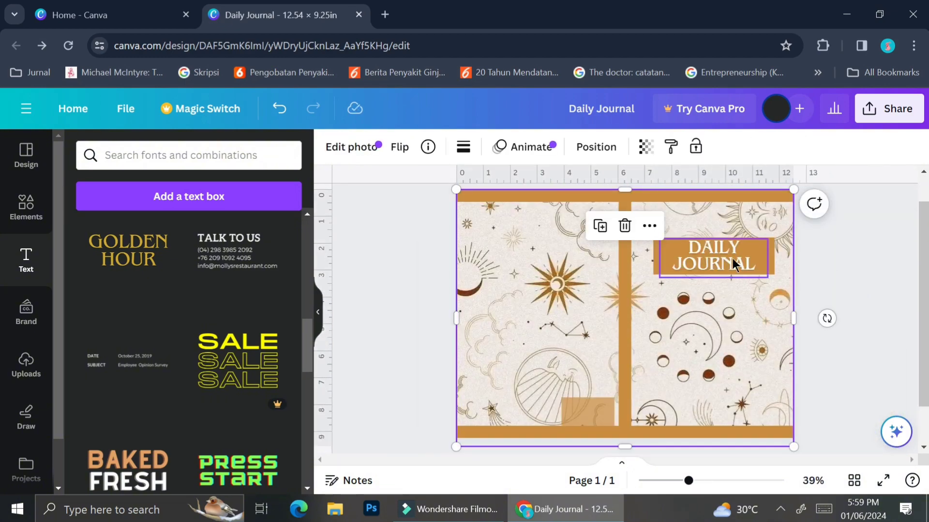
left_click(722, 268)
key("Escape")
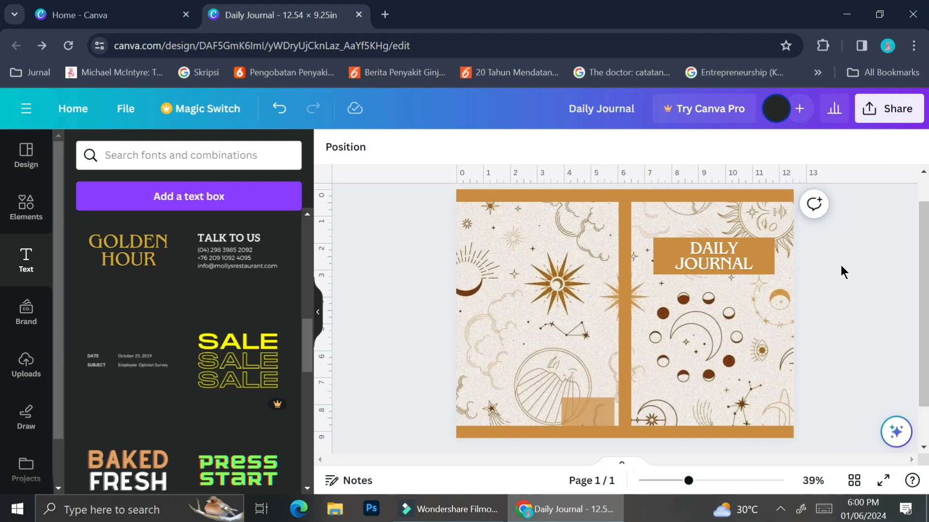
- Download the finished cover as a PDF Print file with the RGB colour profile
left_click(883, 120)
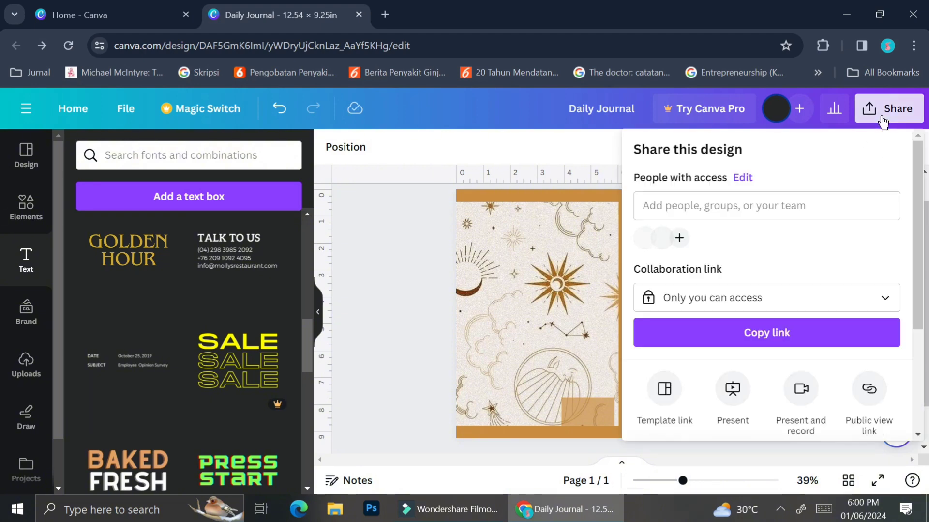
scroll(738, 332, "down", 3)
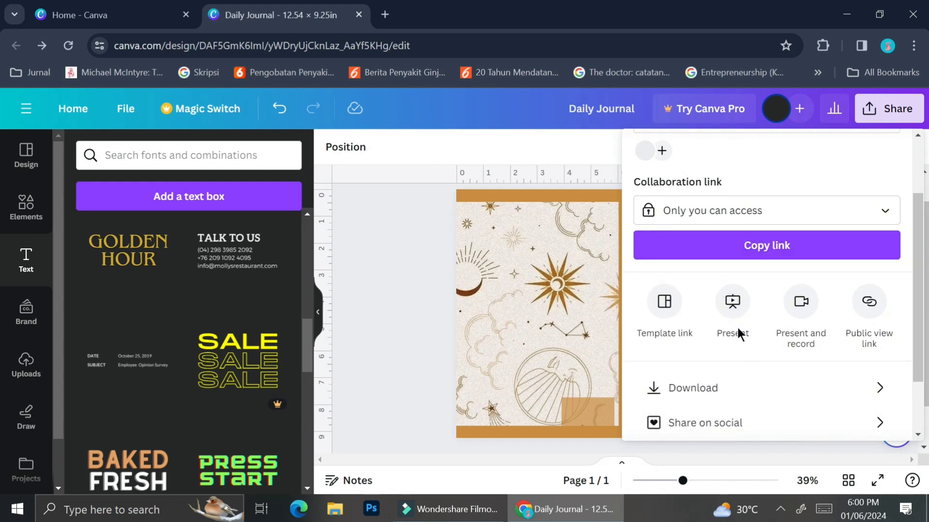
left_click(710, 388)
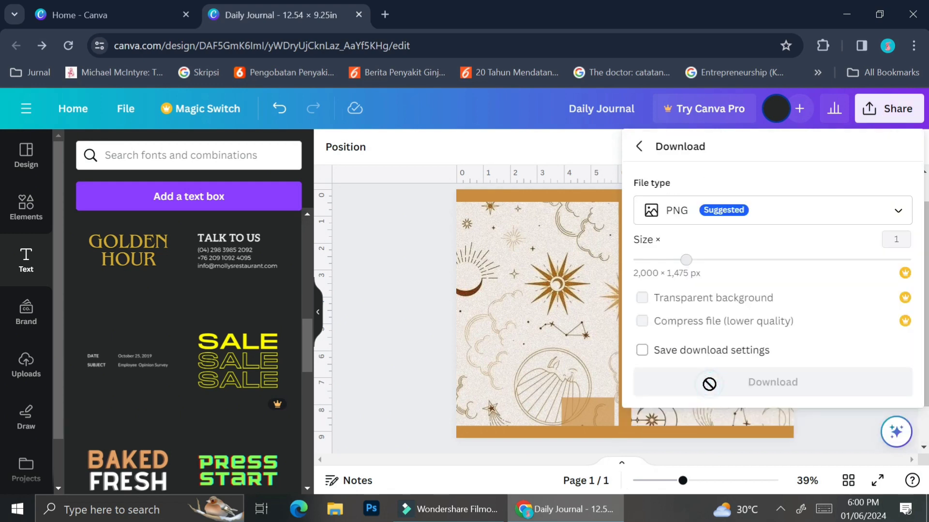
left_click(803, 211)
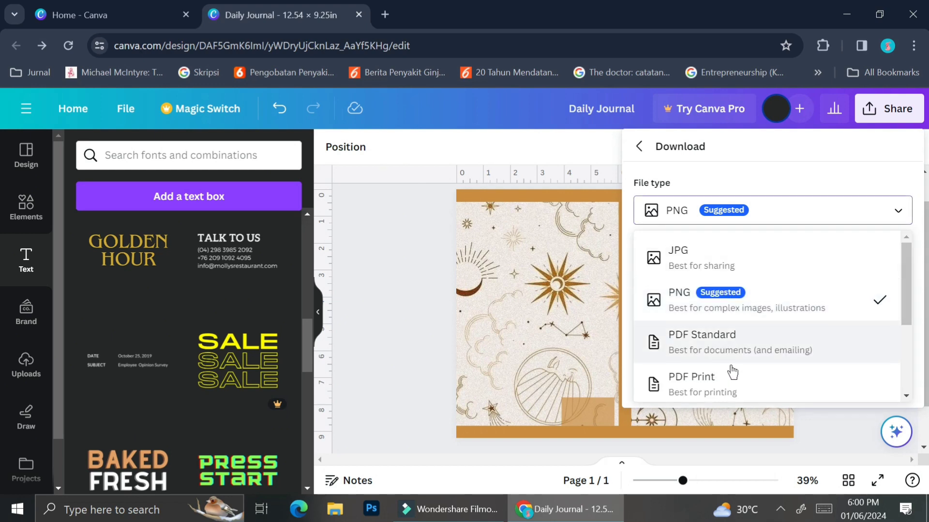
left_click(731, 377)
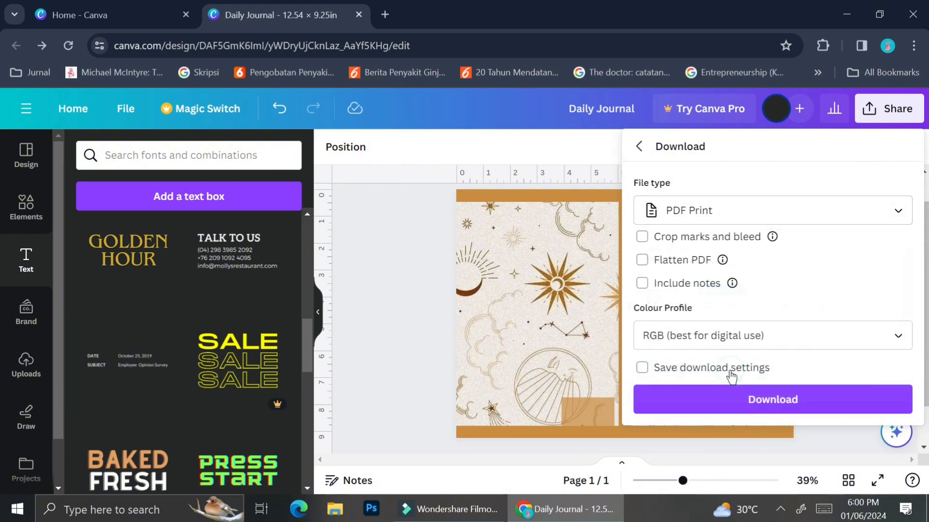
left_click(748, 400)
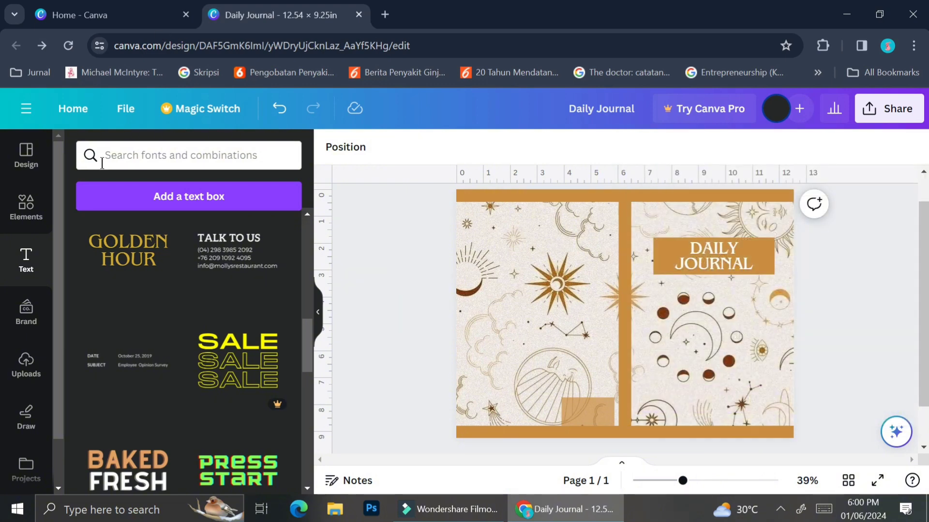
- Create a new custom-size design of 6.125 × 9.25 in for the journal's inside pages
left_click(125, 111)
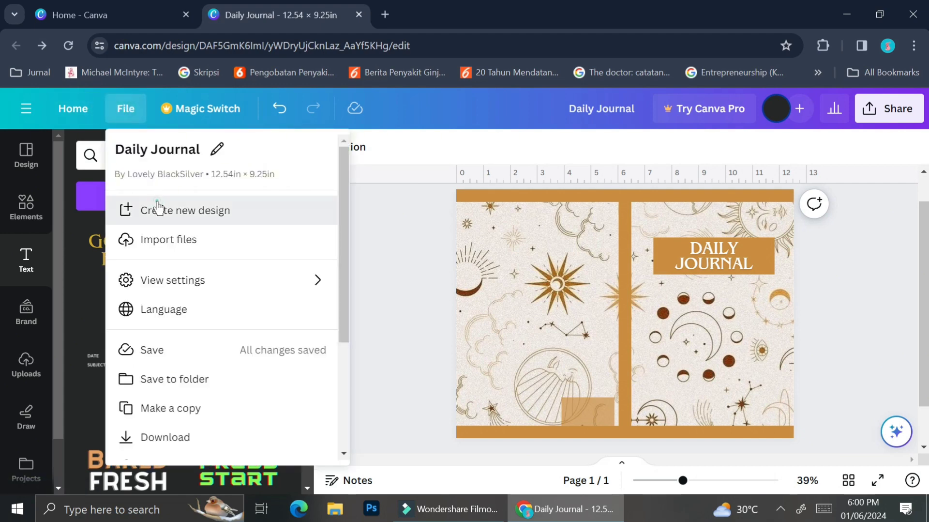
left_click(157, 209)
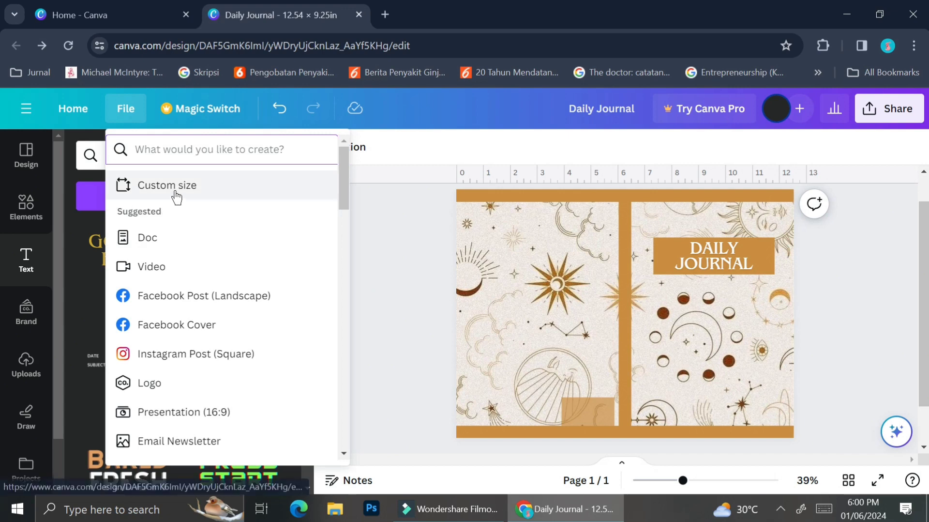
left_click(176, 192)
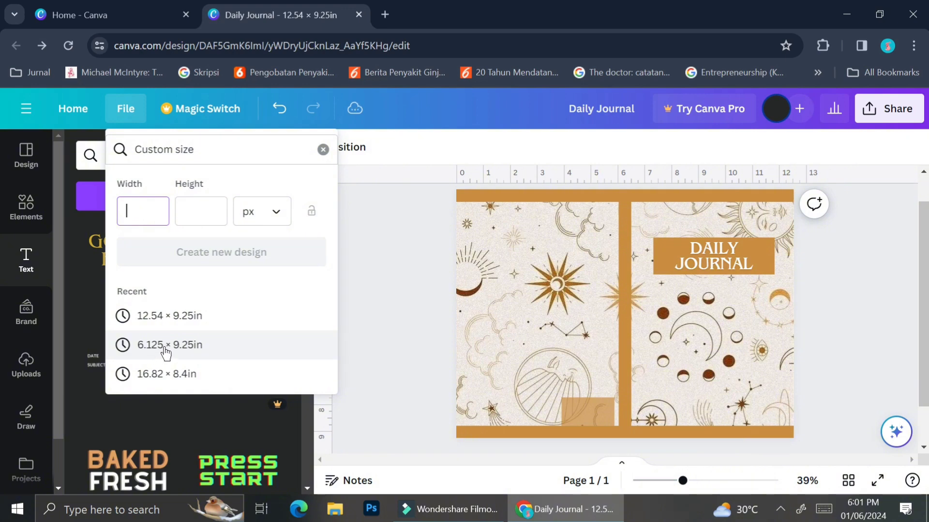
left_click(191, 345)
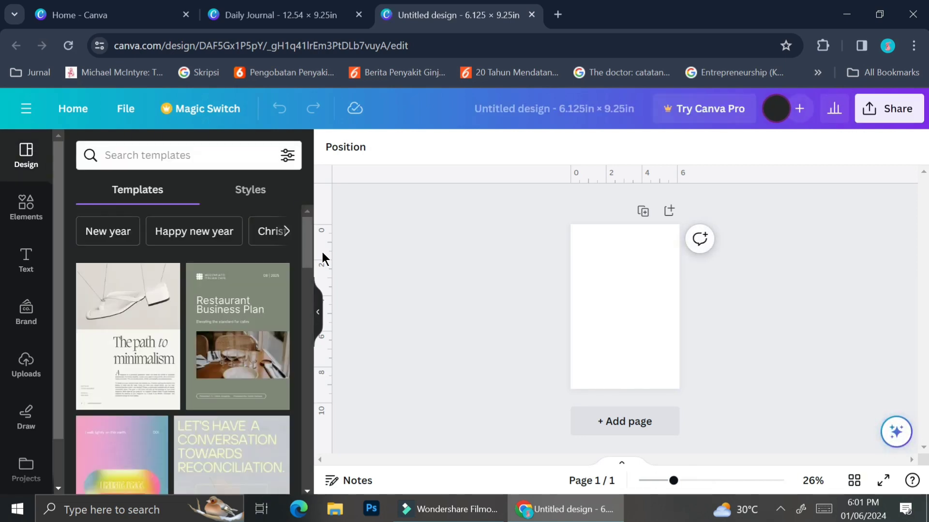
- Search the templates for "notes" and apply the "Vintage Minimal Creative Notes Paper" template to the page
left_click(183, 152)
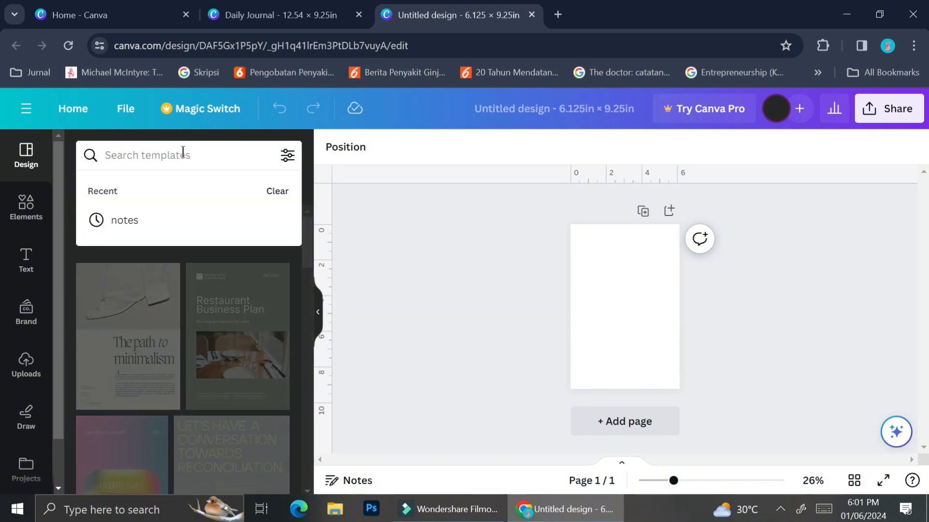
type("n")
key("BackSpace")
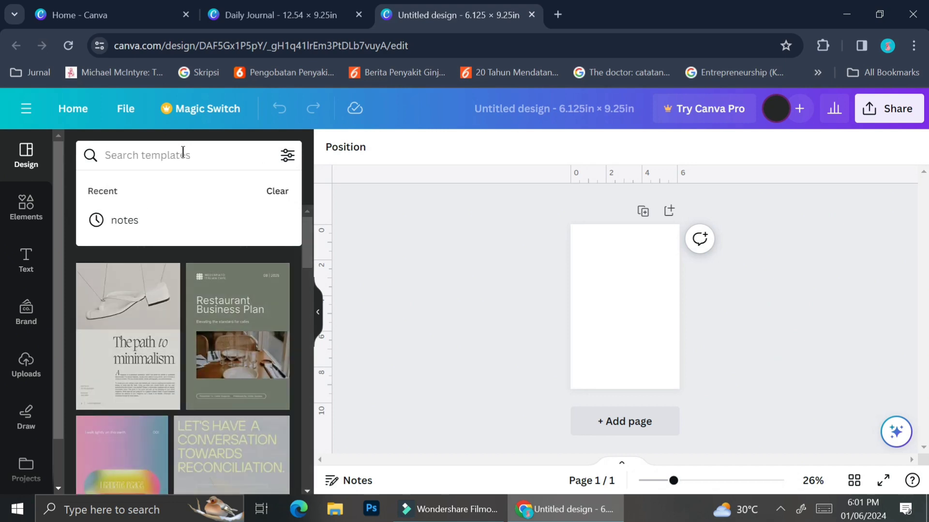
type("notes")
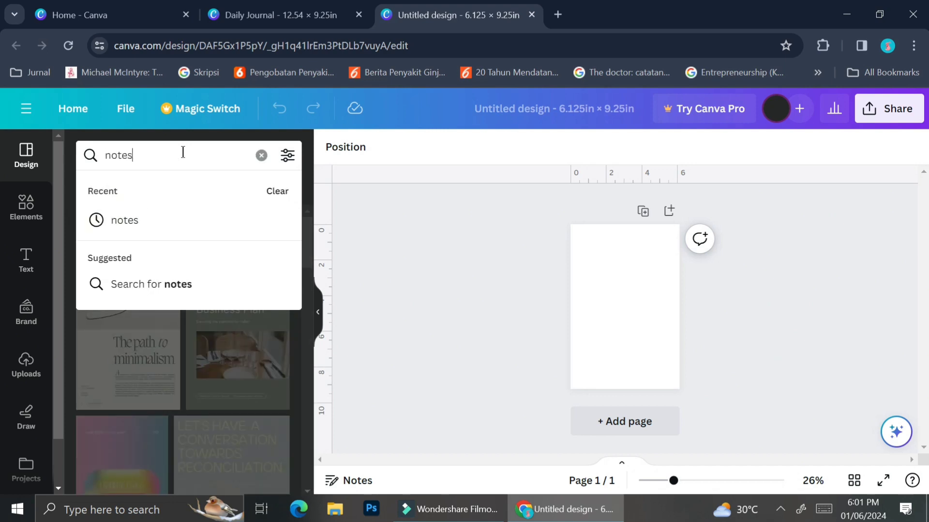
key("Return")
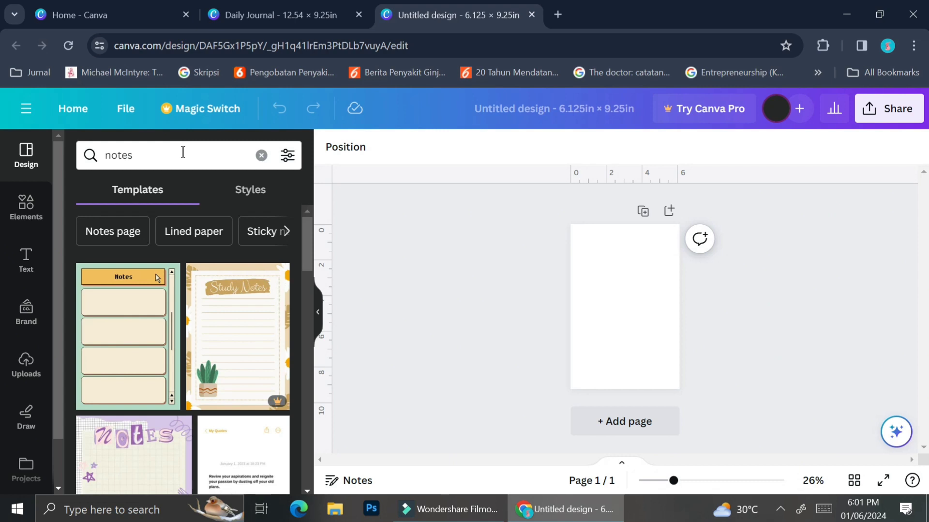
scroll(242, 303, "down", 4)
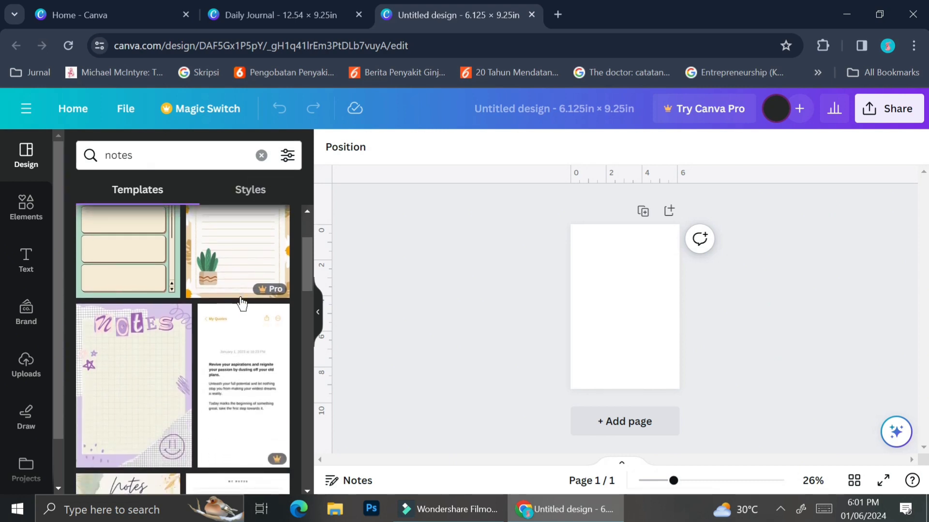
scroll(242, 302, "down", 3)
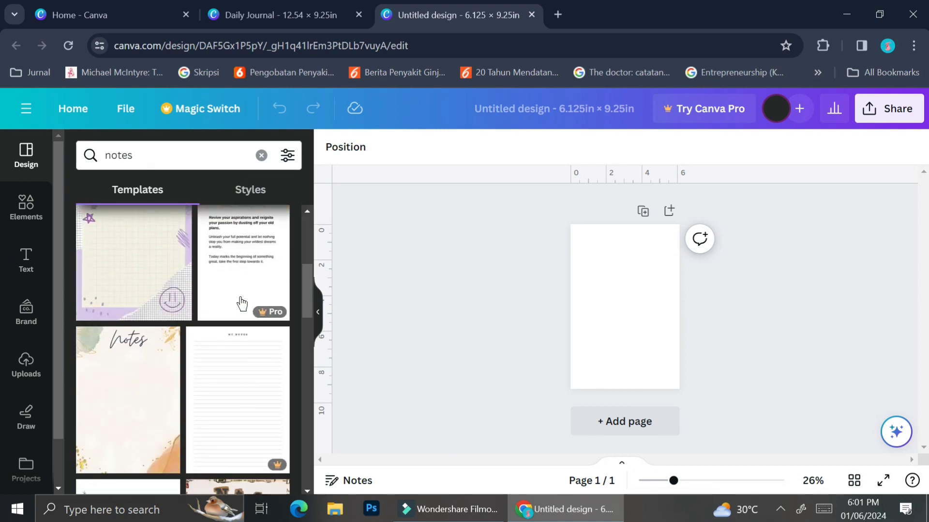
left_click(145, 349)
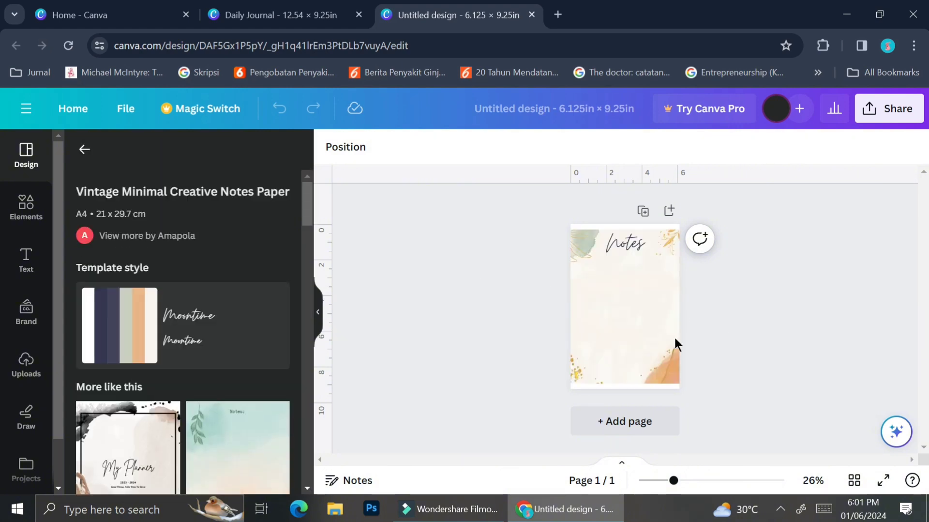
- Delete the green watercolour shape from the notes page's upper-left corner
left_click(646, 332)
scroll(711, 290, "up", 3)
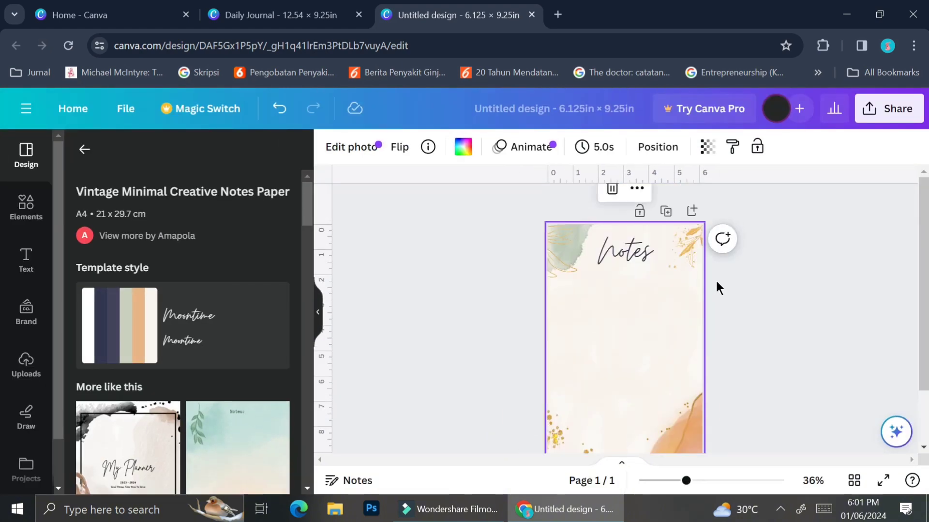
left_click(629, 249)
scroll(631, 256, "up", 2)
left_click(562, 245)
scroll(562, 244, "up", 3)
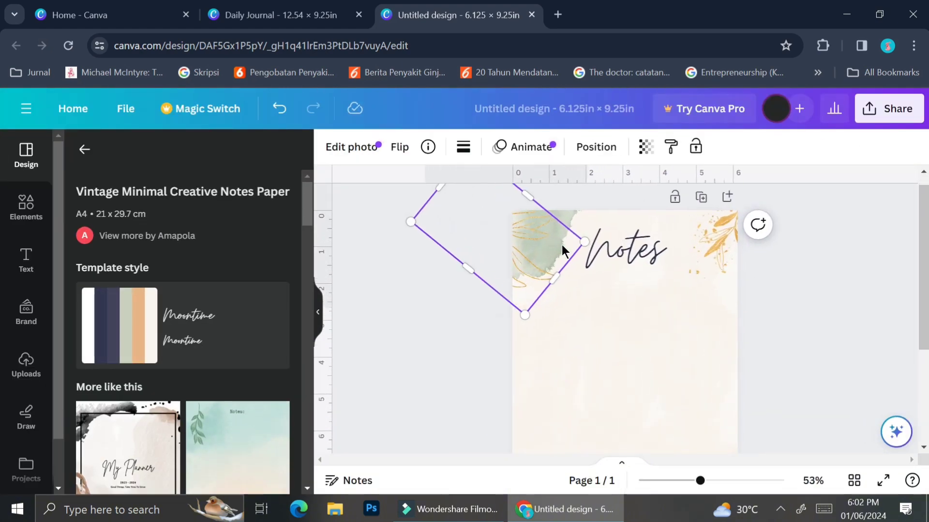
left_click(565, 201)
key("Delete")
scroll(562, 195, "down", 3)
scroll(577, 296, "down", 2)
scroll(576, 298, "up", 2)
- Search the graphics for "moon" and add the line drawing of a sun rising over clouds with a small crescent
left_click(26, 207)
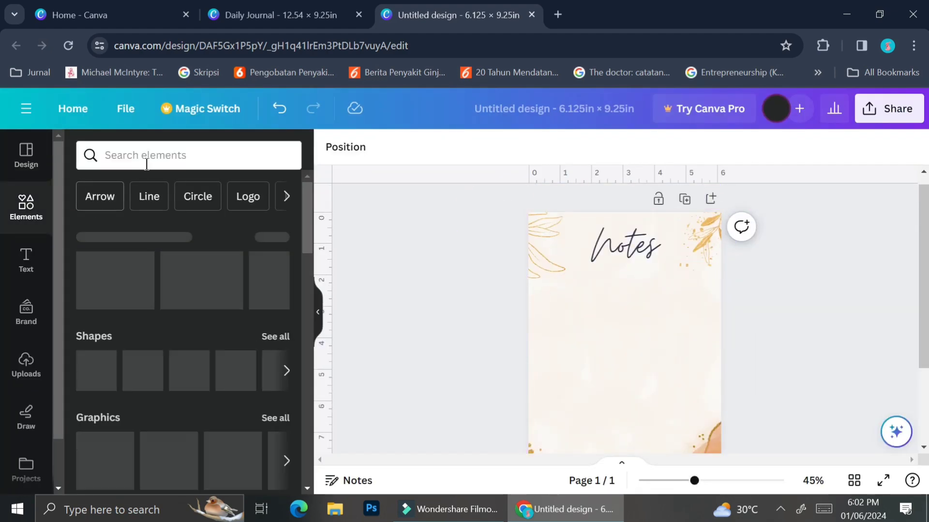
left_click(146, 156)
type("moon")
key("Return")
left_click(272, 272)
scroll(209, 386, "down", 10)
scroll(174, 406, "down", 5)
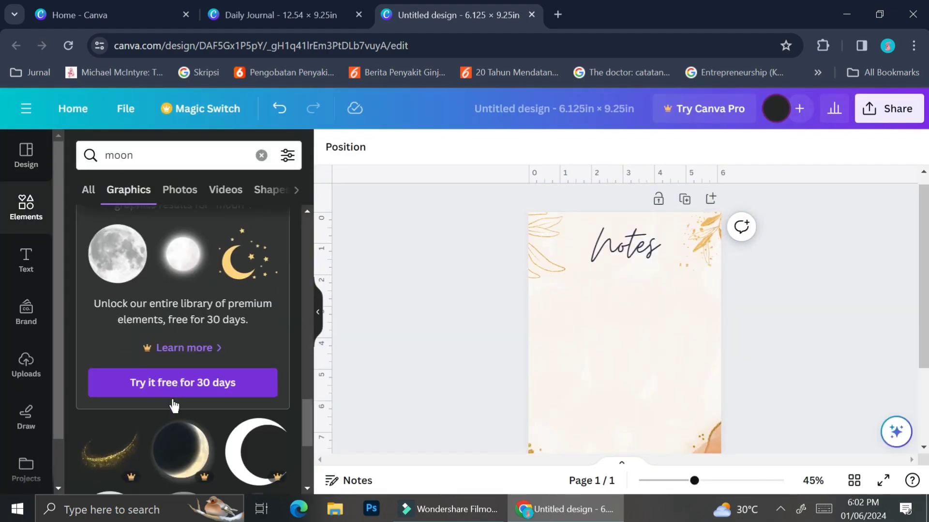
left_click(183, 318)
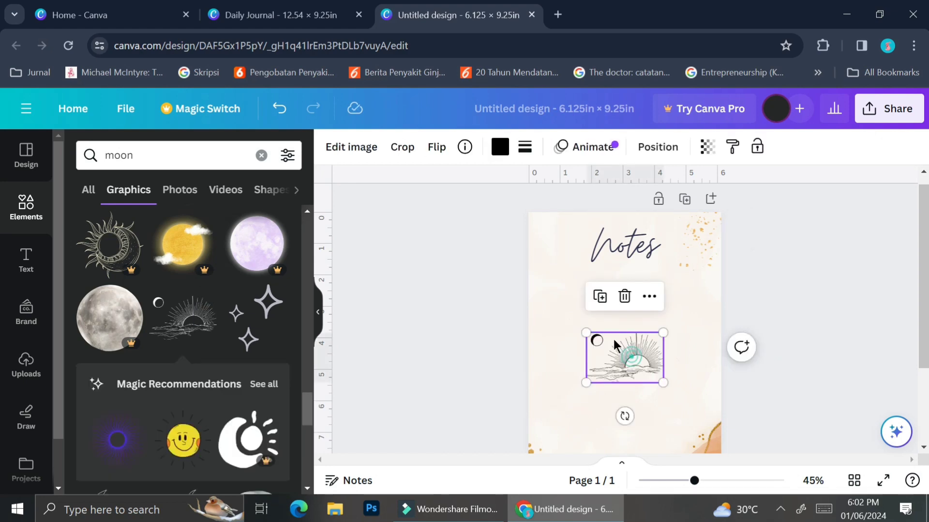
- Move the sun-and-crescent drawing into the notes page's upper-right corner and recolour it golden orange
left_click_drag(644, 357, 714, 231)
left_click(500, 146)
left_click(156, 388)
left_click(116, 434)
scroll(116, 436, "down", 1)
left_click(465, 245)
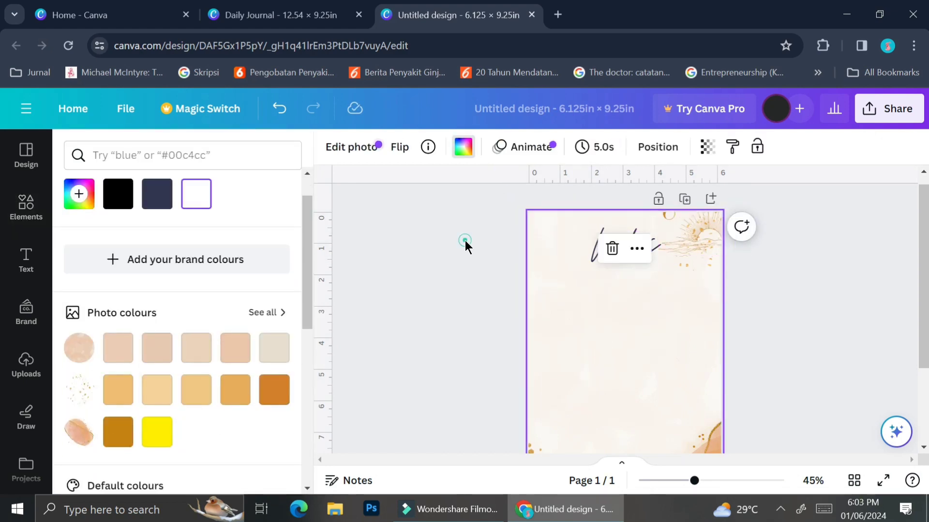
- Place two overlapping peach copies of the three-sparkle graphic, about 0.8 × 1 in each, in the page's upper-left corner
left_click_drag(244, 311, 559, 249)
left_click_drag(598, 298, 552, 242)
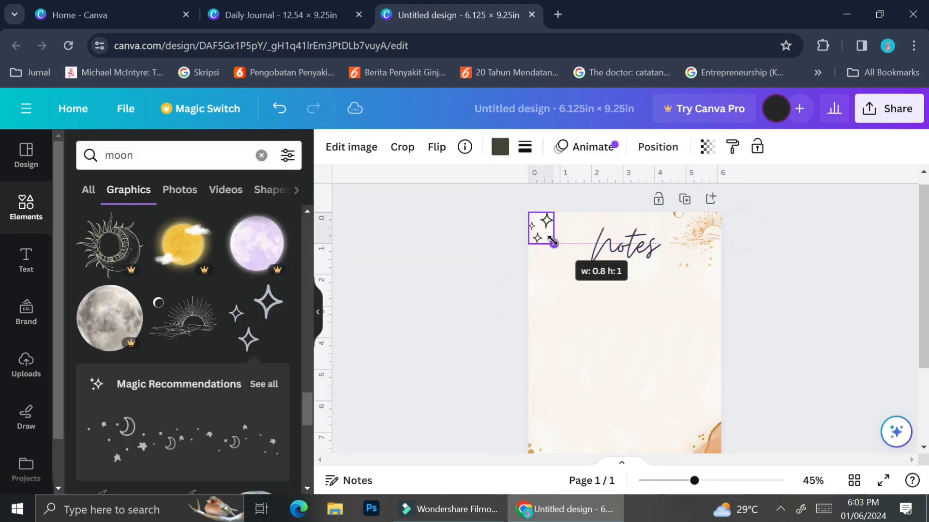
left_click(500, 147)
left_click(196, 430)
left_click(235, 387)
left_click(550, 333)
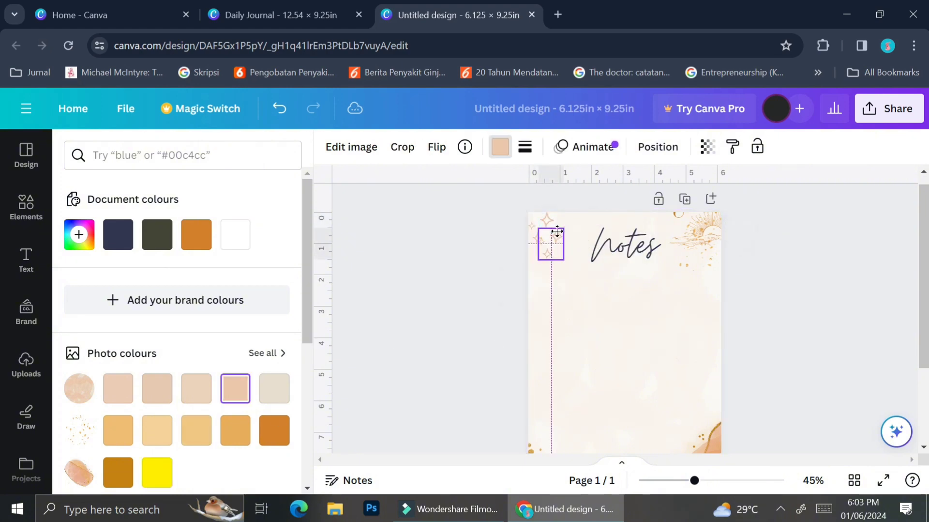
- Add the line drawing of a full moon crossed by thin clouds and enlarge it in the middle of the notes page
scroll(735, 299, "down", 1)
scroll(208, 272, "down", 5)
scroll(209, 273, "down", 2)
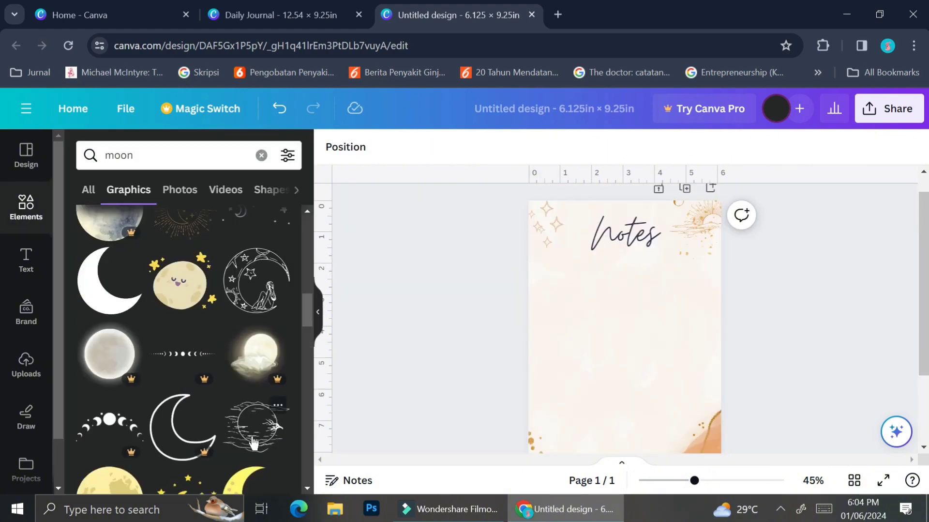
left_click(253, 441)
mouse_move(654, 356)
left_mouse_down()
mouse_move(670, 369)
mouse_move(654, 356)
left_mouse_up()
- Recolour the central moon drawing peach and lower its transparency setting to about 37
left_click(500, 146)
left_click(235, 234)
left_click(708, 146)
left_click_drag(670, 206, 620, 205)
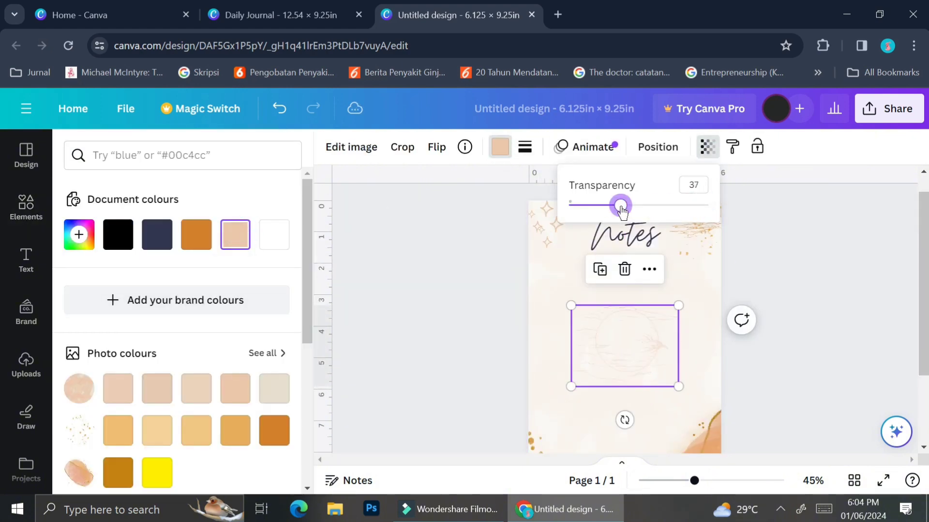
left_click(752, 263)
- Add a second page, search the templates for "mood tracker" and apply the "Elegant and Simple Mood Tracker Sheet"
scroll(752, 263, "down", 2)
scroll(773, 261, "up", 3)
scroll(774, 260, "down", 3)
left_click(625, 421)
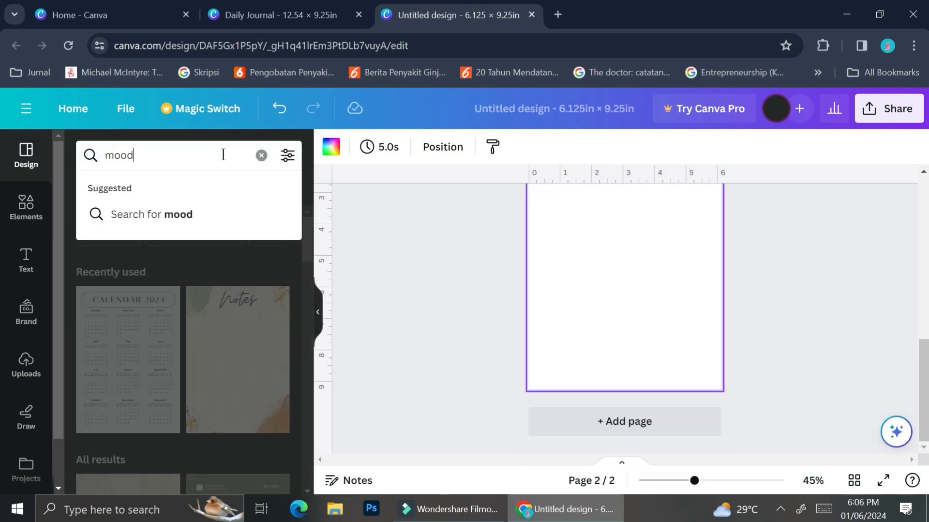
type("tracker")
key("Return")
scroll(149, 346, "down", 3)
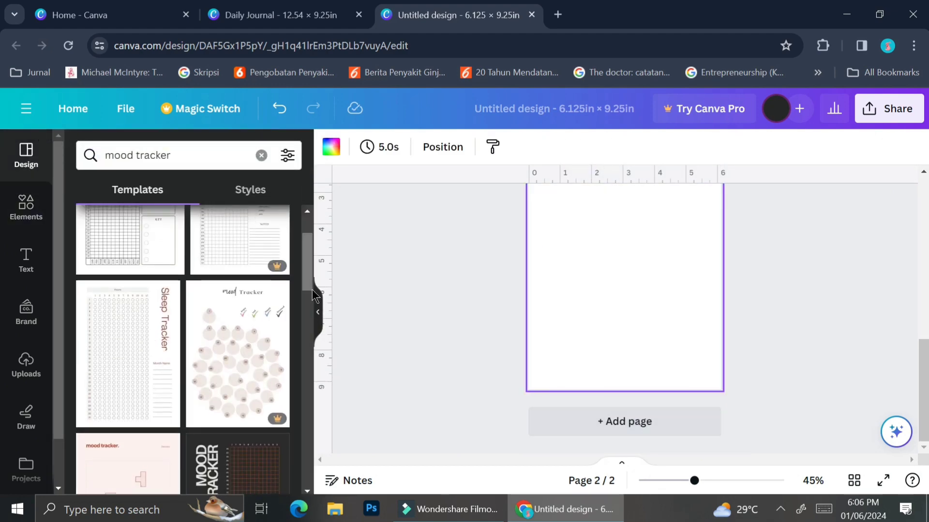
scroll(148, 347, "down", 3)
left_click(237, 339)
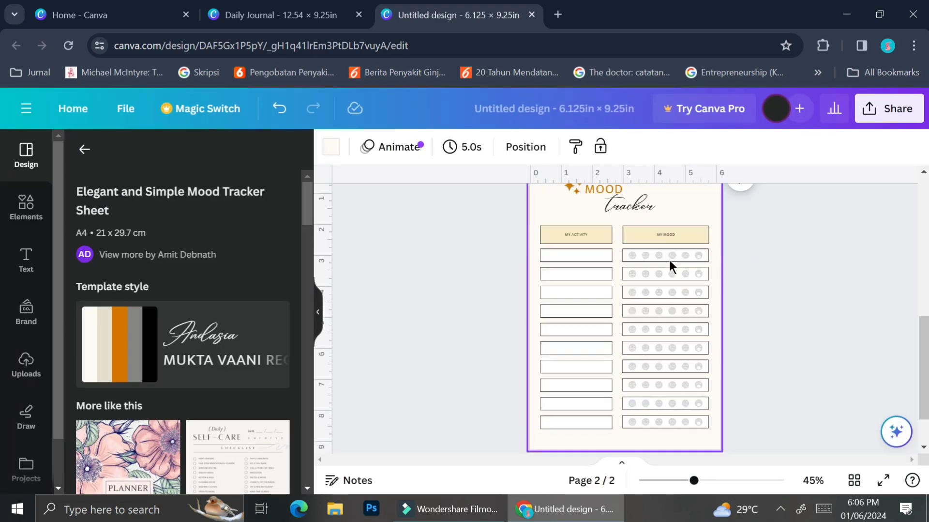
- Add a blank third page after the mood tracker page
scroll(668, 258, "up", 5)
left_click(704, 291)
scroll(705, 288, "up", 5)
scroll(704, 288, "down", 5)
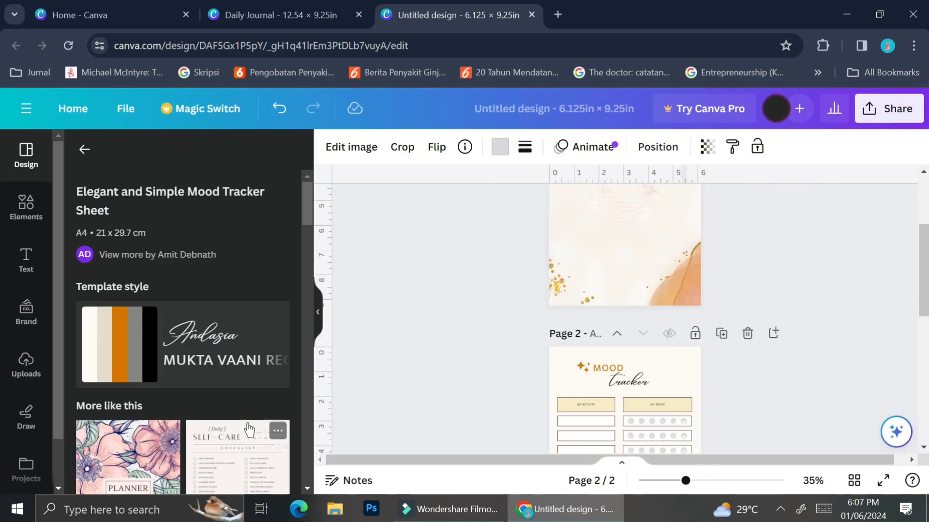
scroll(184, 339, "down", 3)
scroll(367, 340, "up", 3)
scroll(599, 332, "down", 4)
key("ctrl+Return")
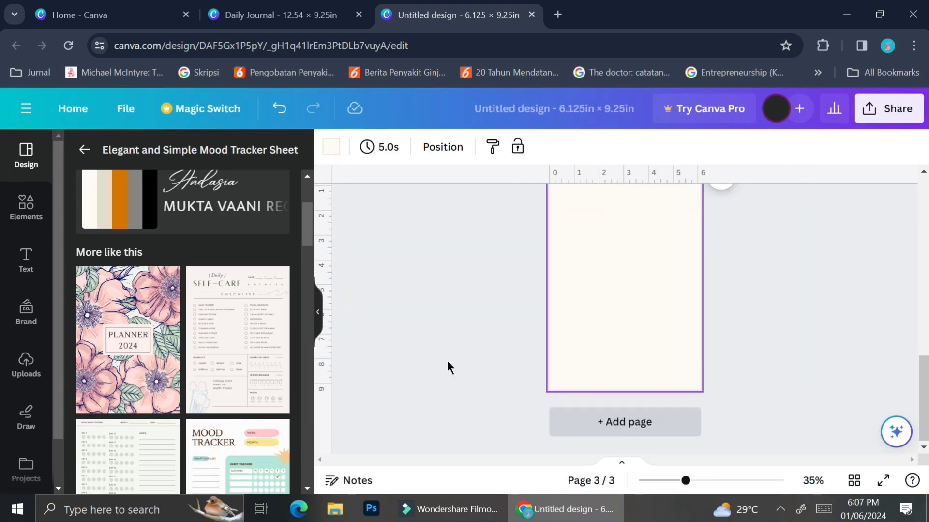
- Search the templates for "notes" and apply the lined White Minimalist Simple Notes template to page 3 with a cream background
left_click(84, 149)
triple_click(172, 155)
type("notes")
key("Return")
scroll(193, 368, "down", 10)
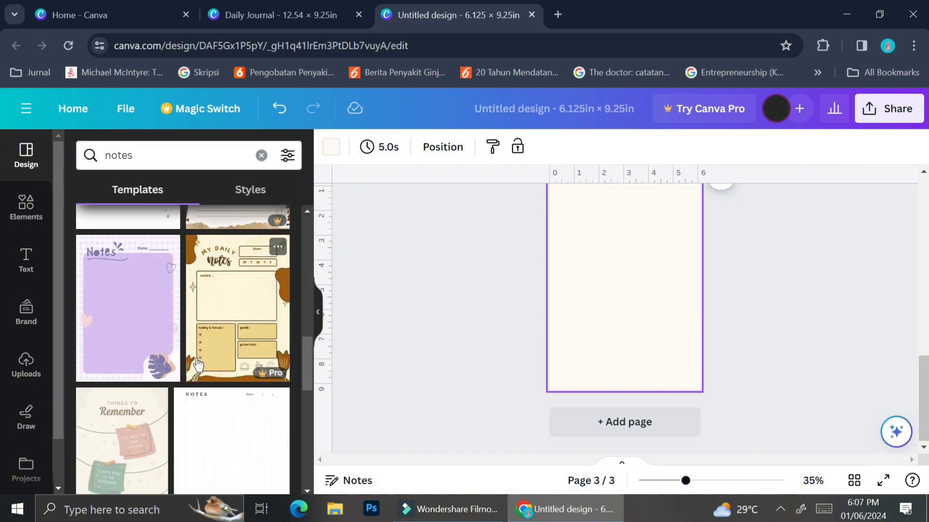
left_click(170, 402)
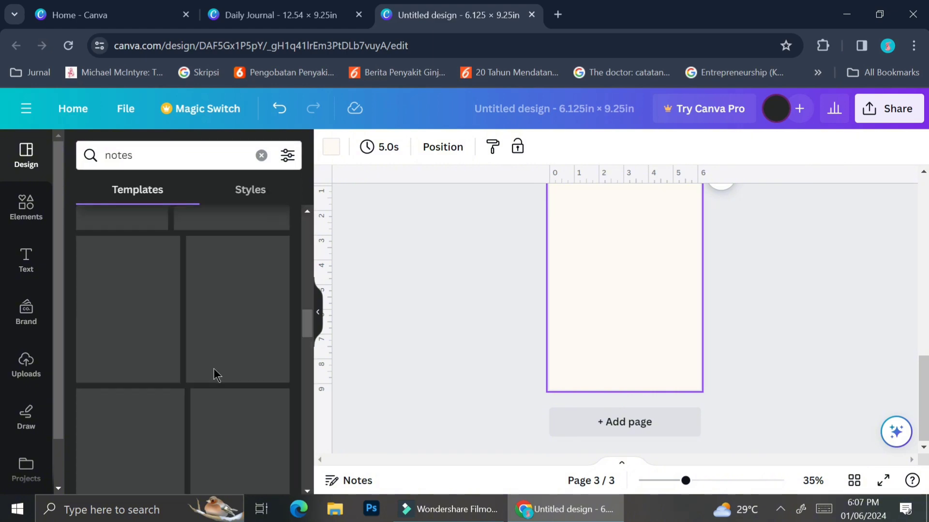
left_click(331, 147)
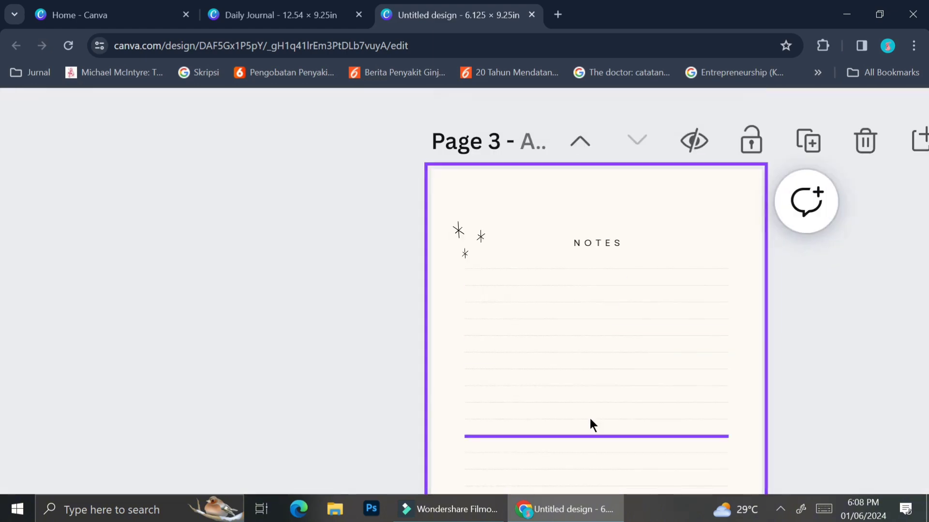
- Change the page's heading to "HOW WAS YOUR DAY?" in smaller, more tightly spaced letters and remove the ruled lines
double_click(631, 296)
type("HOW WAS YOUR DAY?")
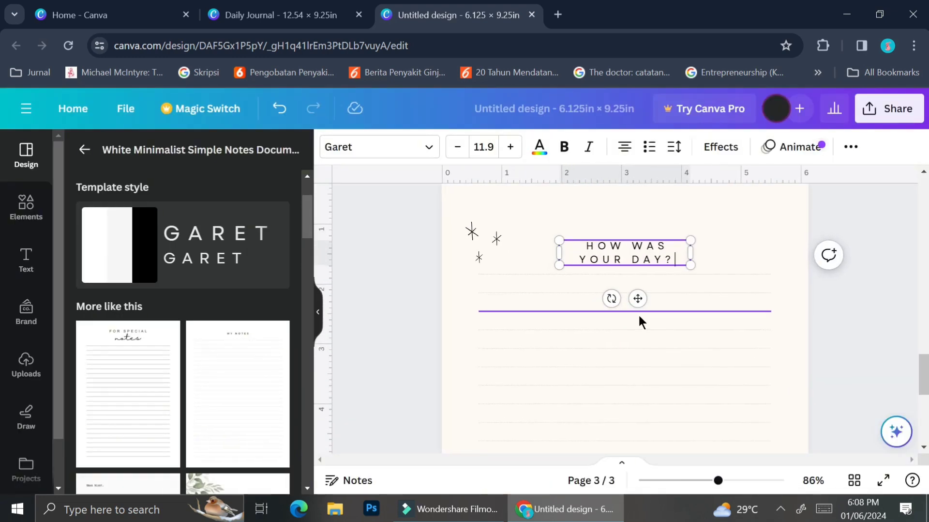
key("ctrl+a")
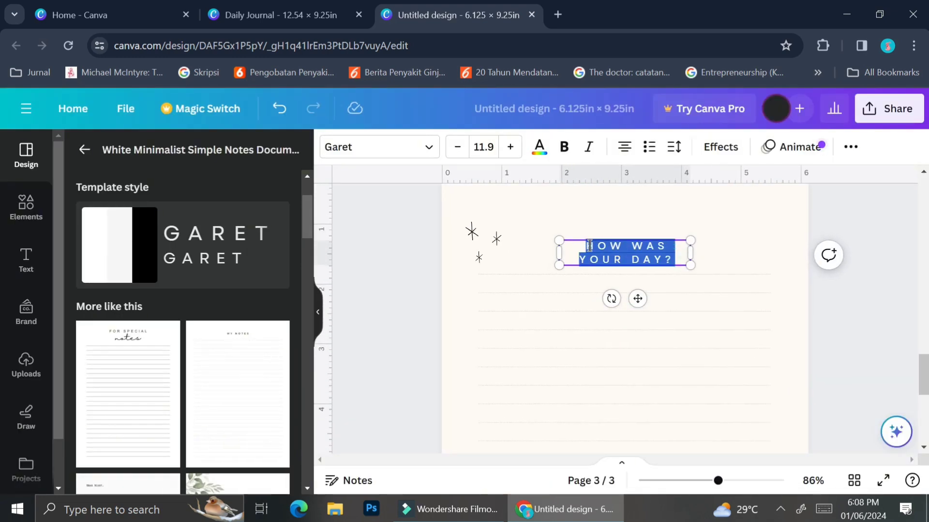
left_click(674, 147)
left_click_drag(761, 210, 728, 209)
left_click(457, 147)
left_click(631, 311)
scroll(631, 311, "down", 3)
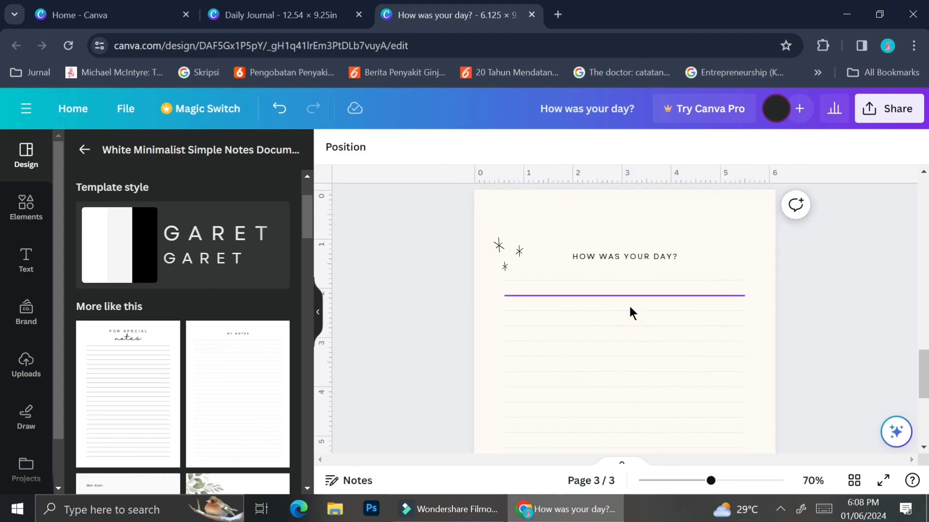
- Search the graphics for "sun" and add the yellow sun with wavy rays to the "HOW WAS YOUR DAY?" page
left_click(26, 208)
left_click(261, 156)
type("sun")
key("Return")
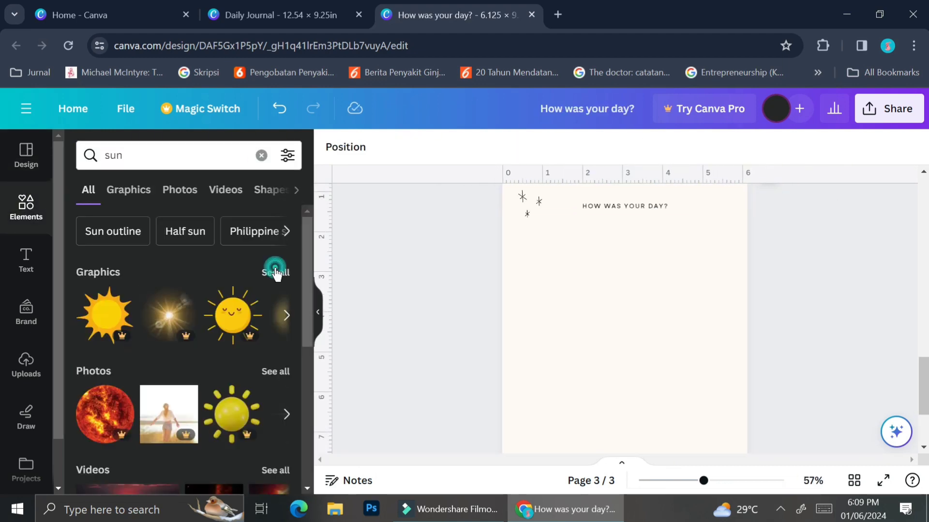
left_click(276, 267)
left_click(115, 362)
- Recolour the sun graphic in pale peach and beige tones and fade it into a faint background motif
left_click(499, 147)
left_click(235, 466)
left_click(523, 147)
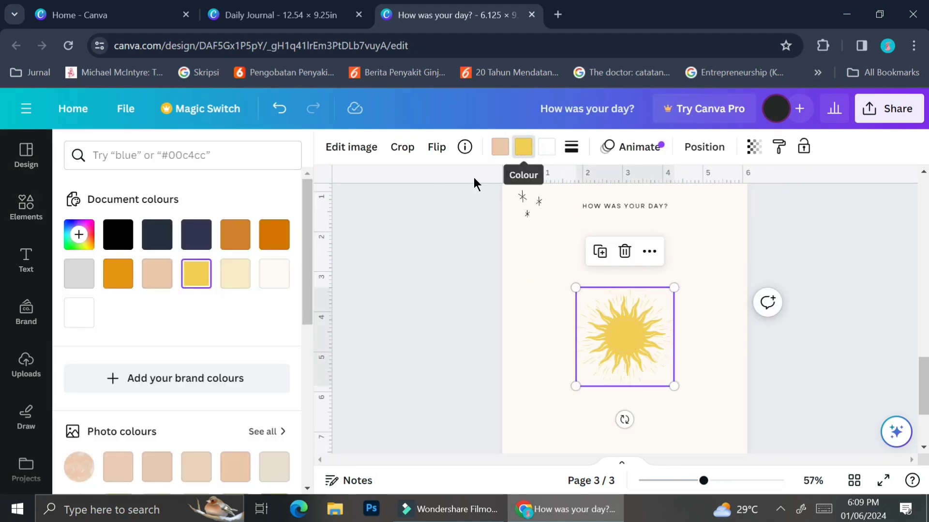
left_click(157, 465)
left_click(235, 466)
left_click(274, 466)
left_click(754, 147)
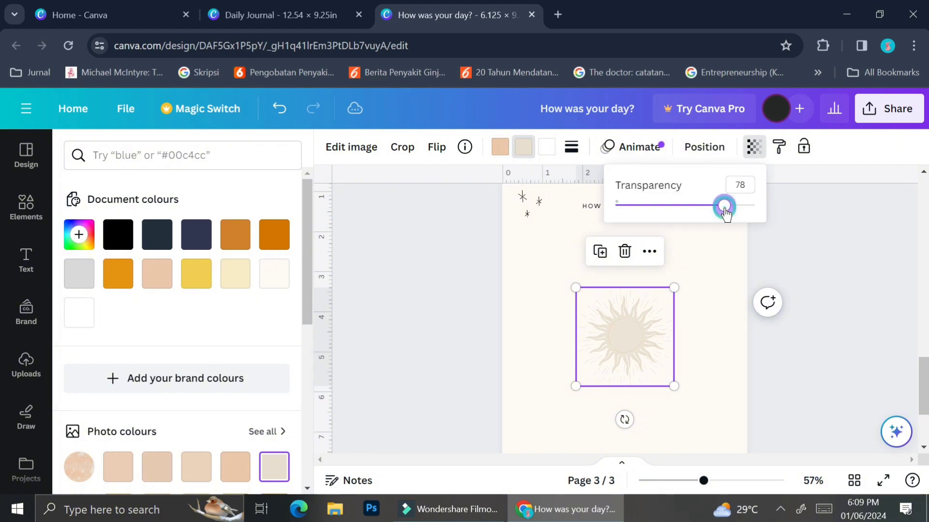
left_click_drag(722, 205, 655, 205)
right_click(654, 309)
left_click(518, 240)
left_click(522, 199)
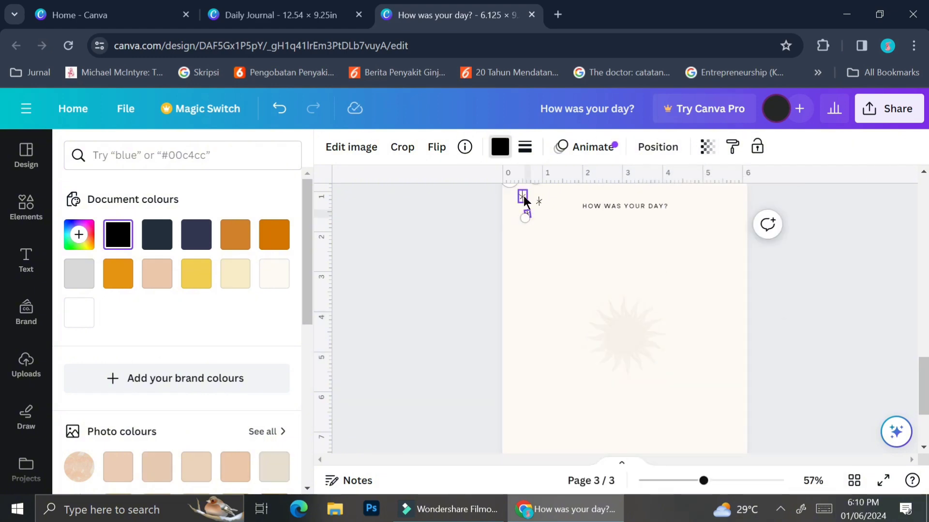
left_click(774, 223)
- Move the mood tracker page ahead of the other two pages
scroll(586, 329, "down", 3)
scroll(586, 324, "up", 7)
scroll(587, 332, "up", 5)
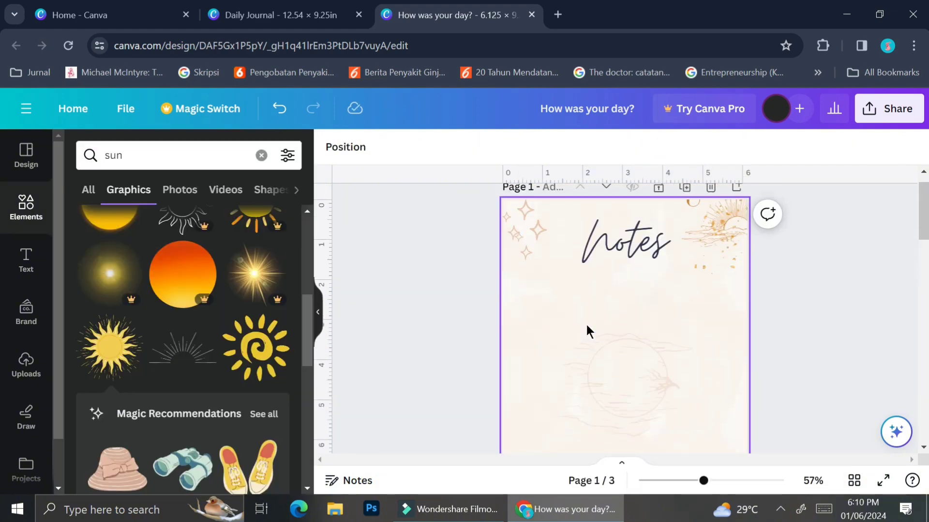
scroll(587, 331, "down", 6)
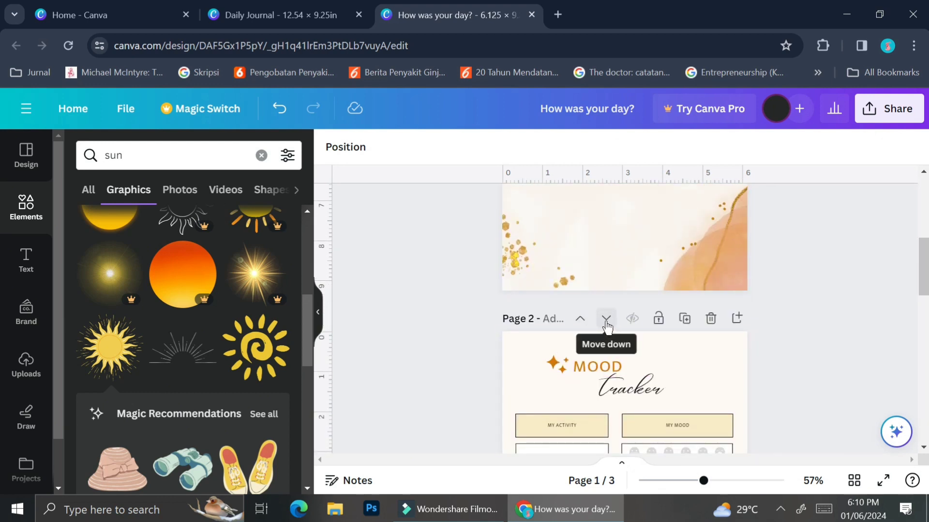
left_click(606, 322)
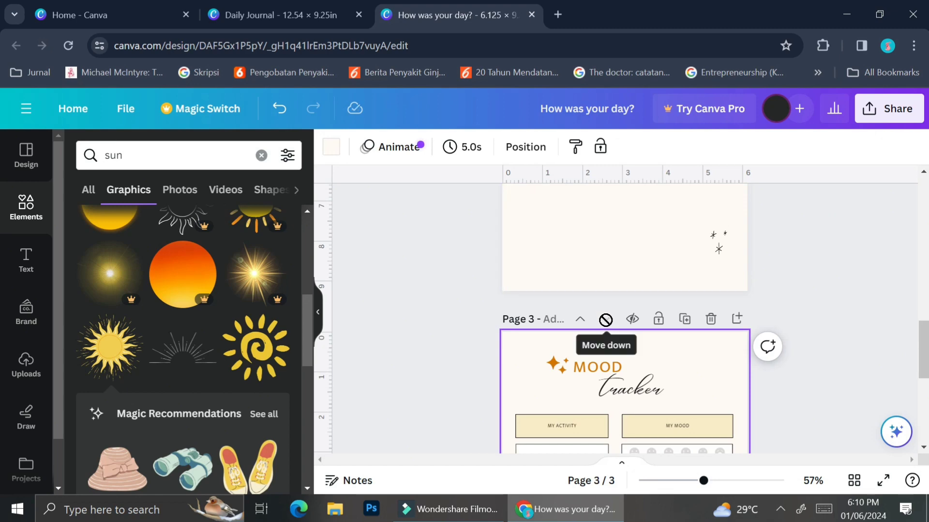
left_click(580, 330)
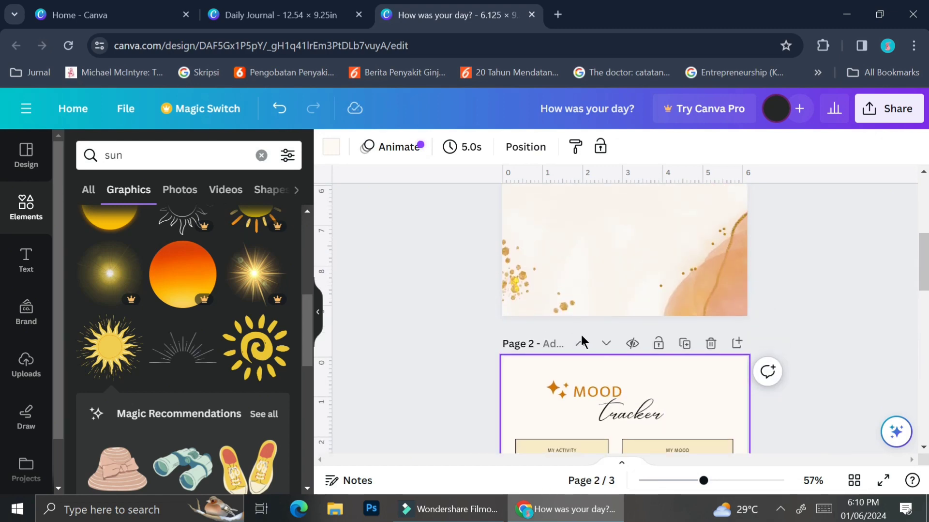
left_click(581, 338)
scroll(582, 340, "down", 10)
- Duplicate the Notes page twice in the page overview and move the mood tracker page behind the three Notes pages
left_click(855, 479)
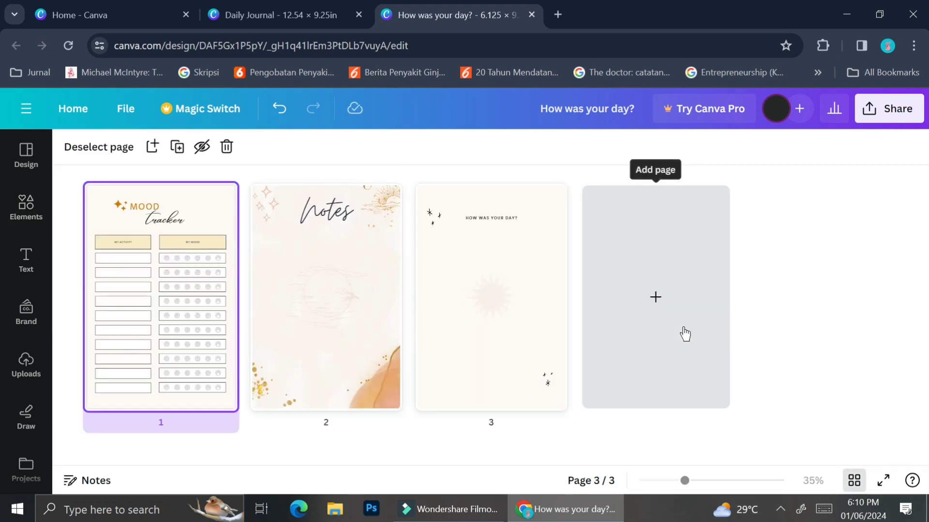
left_click(348, 285)
left_click(177, 147)
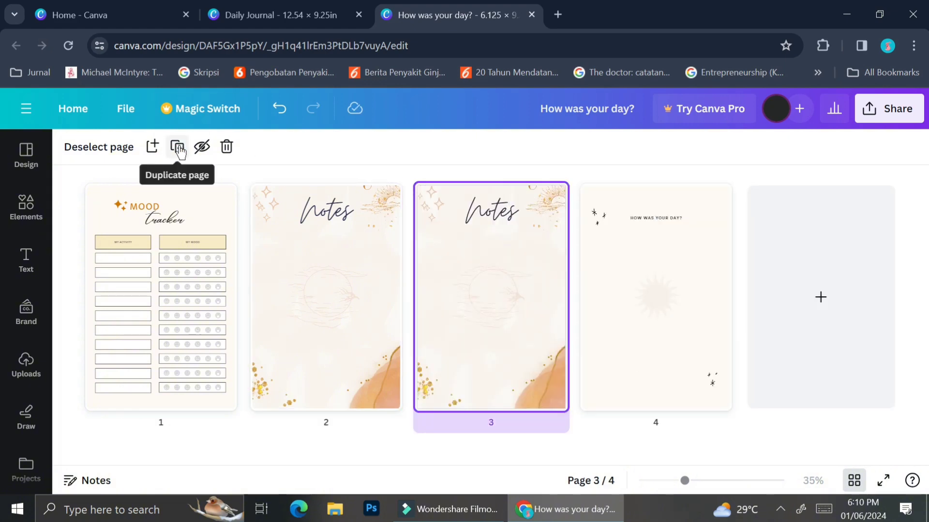
left_click(178, 146)
left_click_drag(196, 245, 839, 251)
left_click_drag(220, 216, 714, 272)
- Duplicate the "HOW WAS YOUR DAY?" page three times and delete one of the three Notes pages
left_click(786, 271)
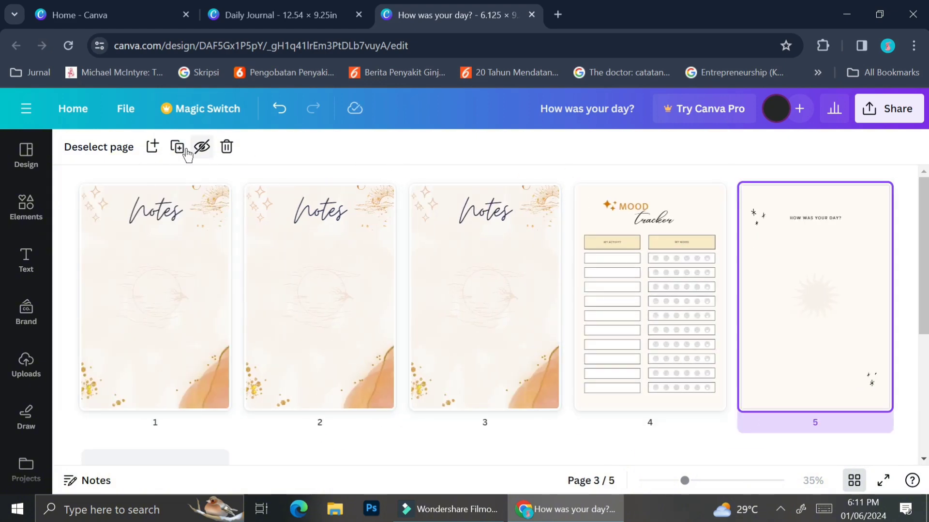
left_click(179, 148)
left_click(179, 148)
left_click(179, 147)
scroll(376, 327, "down", 4)
scroll(376, 327, "up", 3)
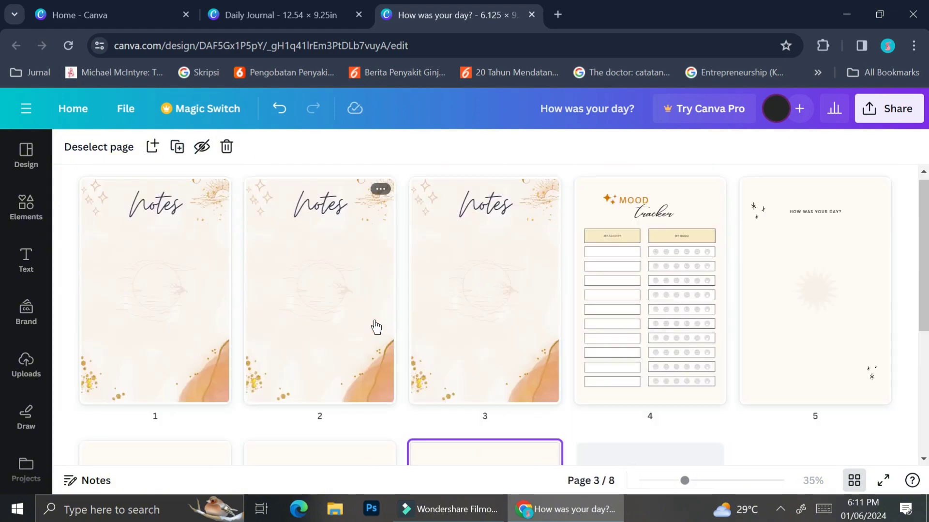
left_click(227, 147)
- Select the last two "HOW WAS YOUR DAY?" pages, 6 and 7, in the page overview and delete them
scroll(191, 234, "down", 3)
left_click(191, 235)
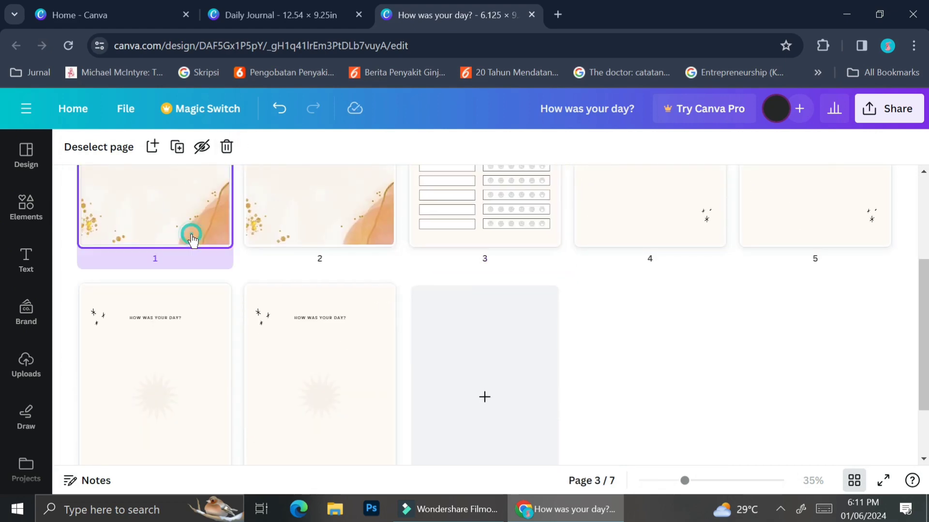
key("ctrl+a")
left_click(342, 302)
left_click(181, 379, "shift")
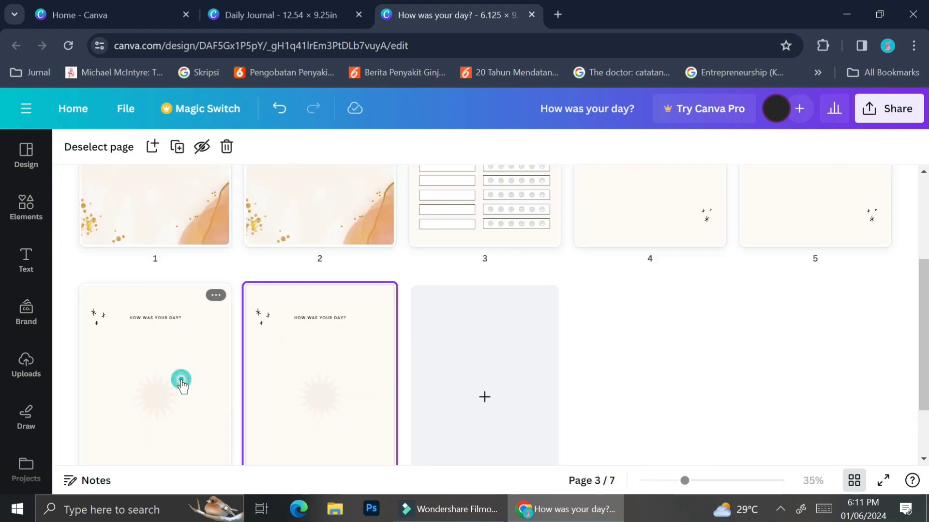
left_click(238, 147)
- Select all five pages, from the first Notes page to the last daily reflection page, and duplicate the set
left_click(216, 270)
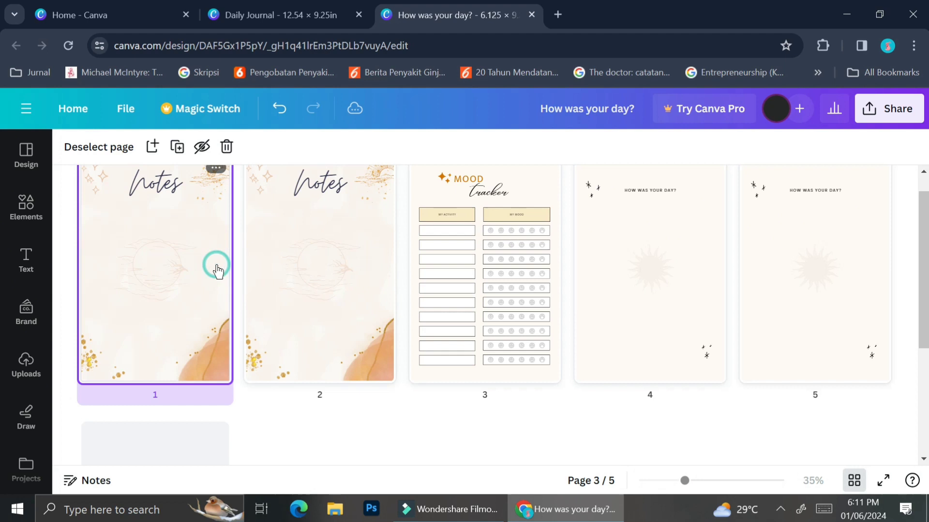
left_click(794, 219, "shift")
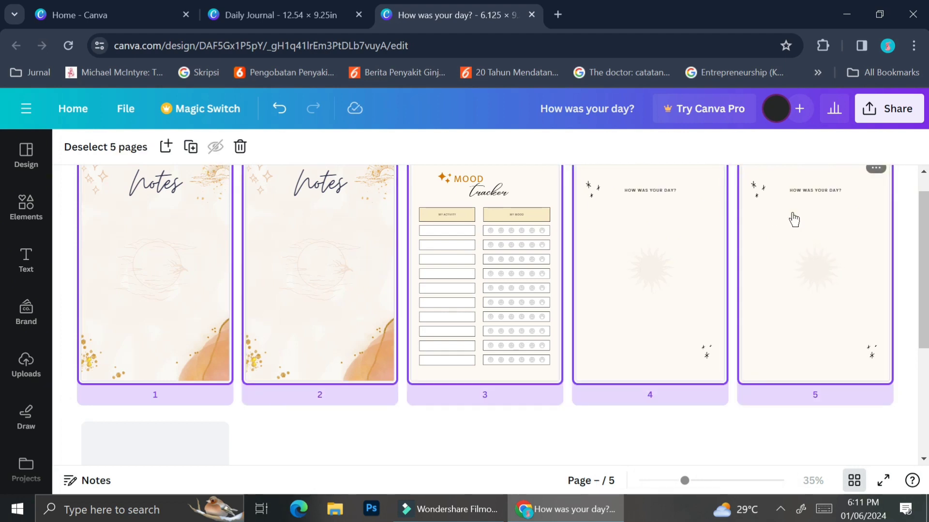
scroll(794, 219, "up", 1)
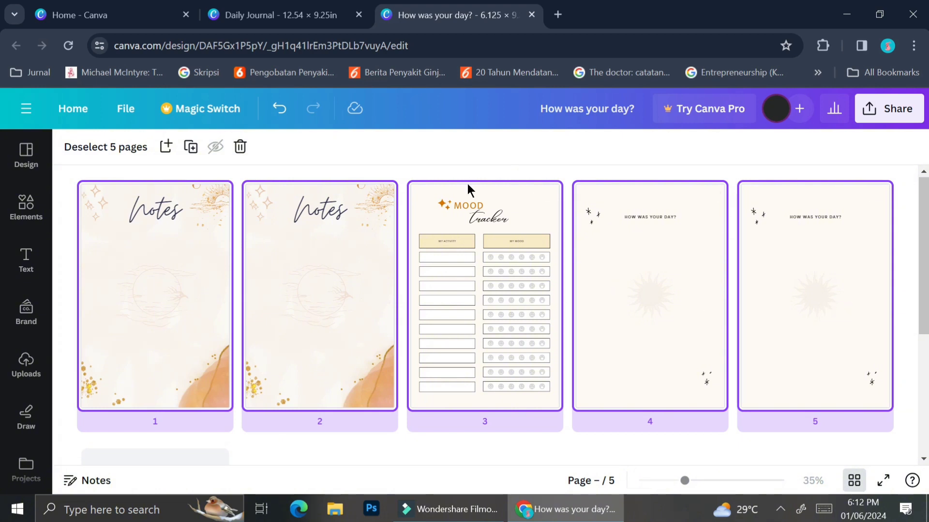
left_click(193, 151)
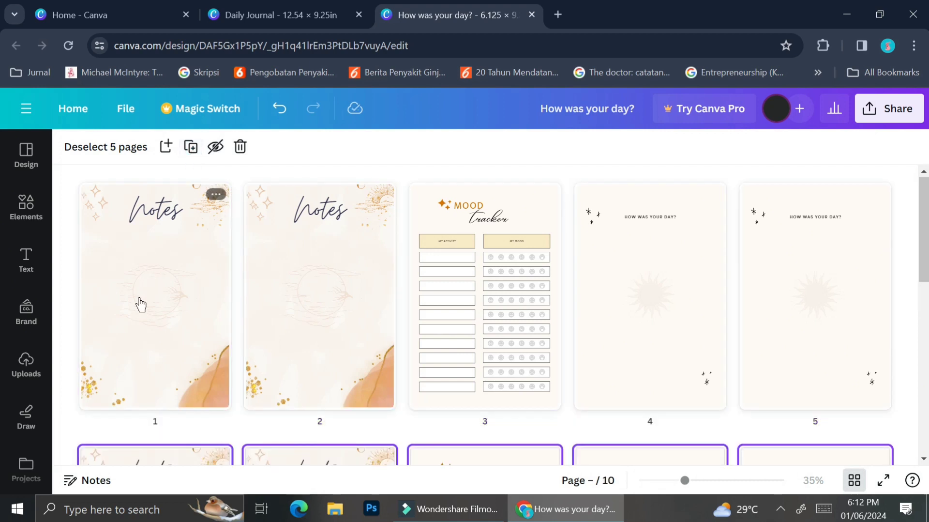
- Select all ten pages and duplicate them repeatedly to extend the journal interior to 98 pages
left_click(141, 304)
scroll(740, 310, "down", 2)
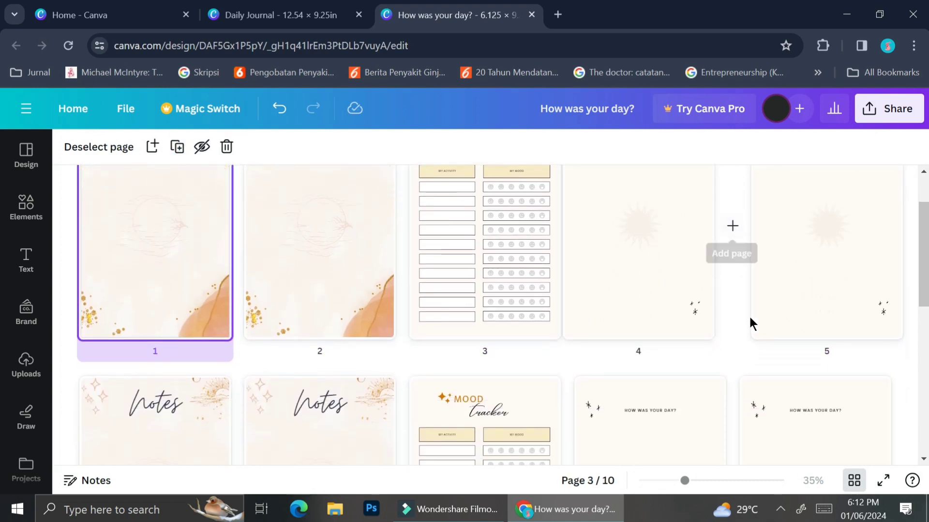
left_click(797, 404, "shift")
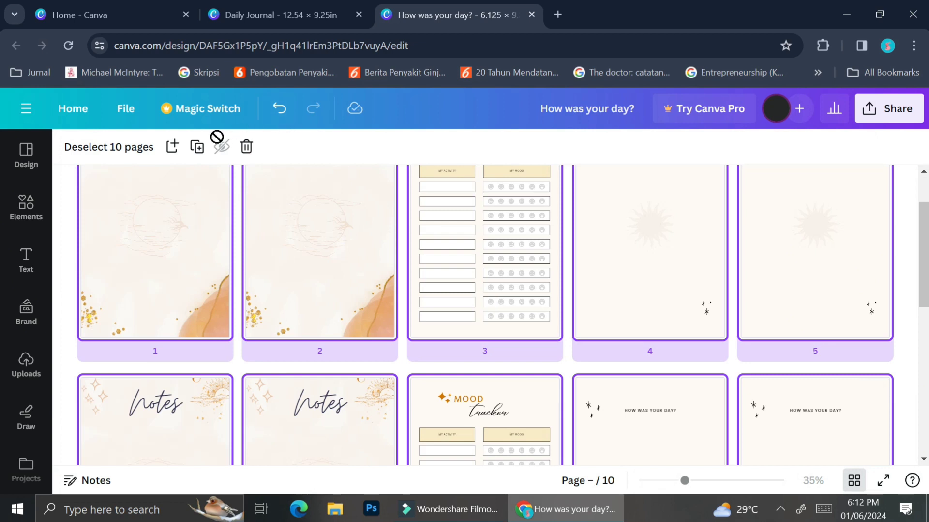
left_click(194, 148)
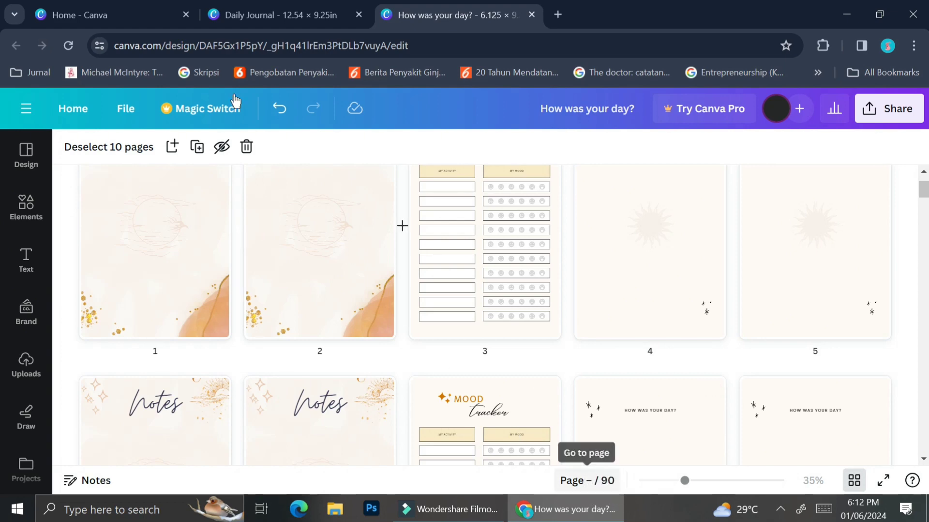
left_click(197, 146)
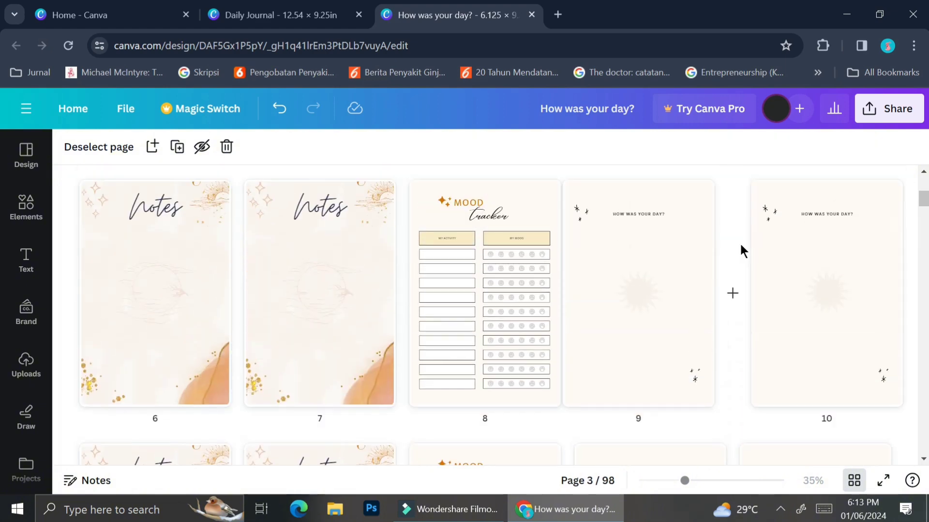
- Download all pages of the journal interior as a PDF Print file
scroll(739, 242, "up", 2)
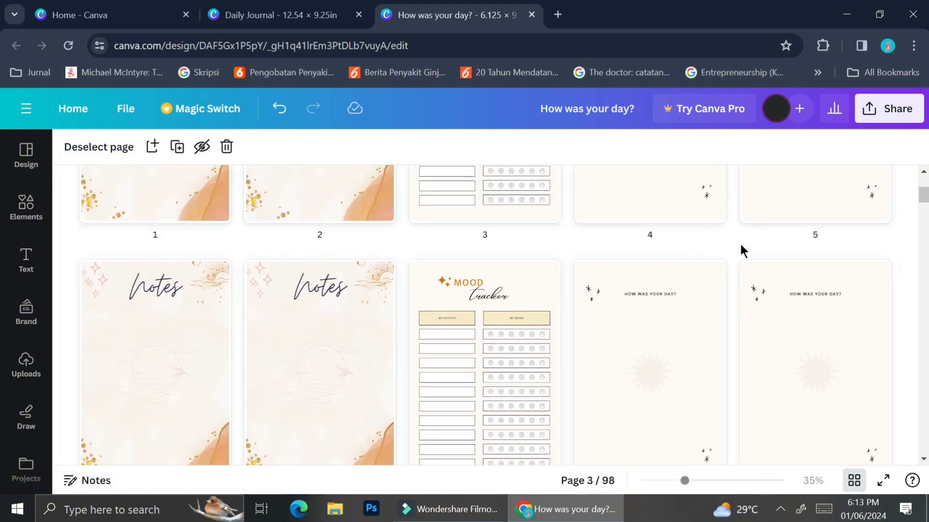
scroll(743, 250, "up", 3)
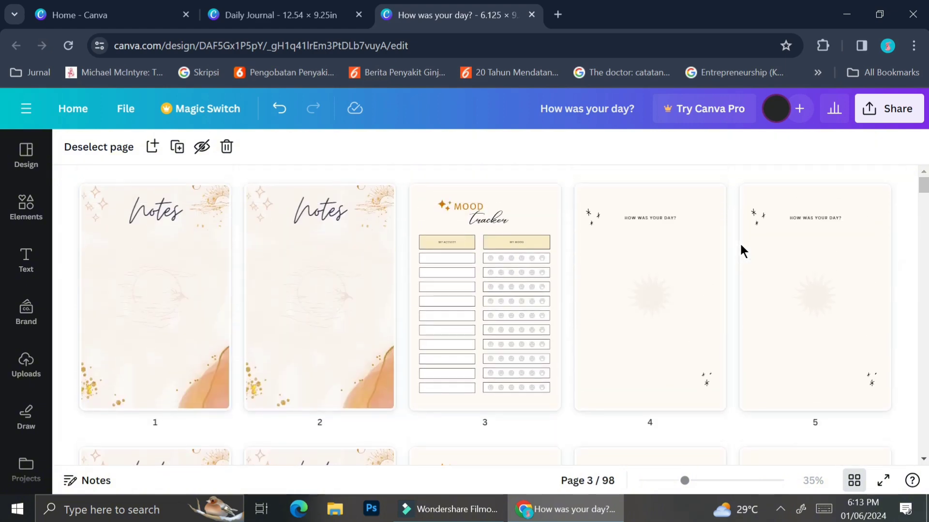
left_click(884, 112)
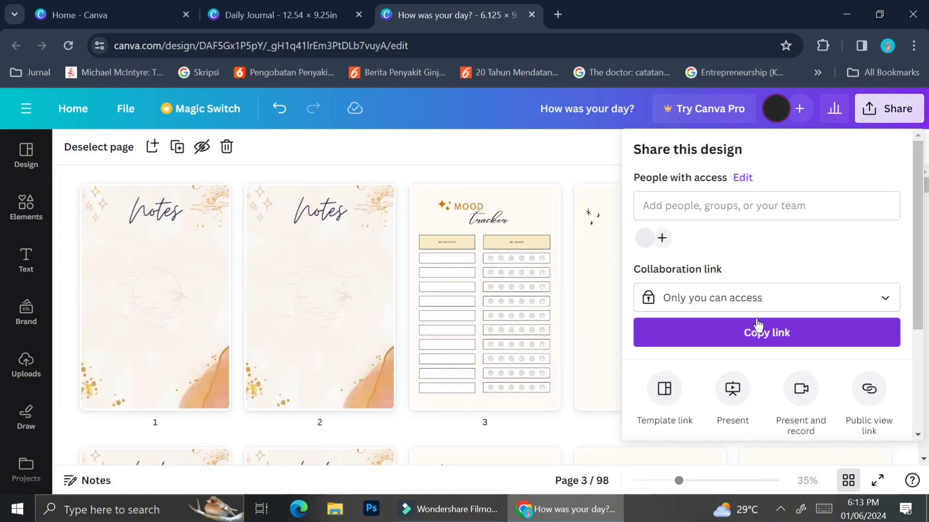
scroll(759, 324, "down", 3)
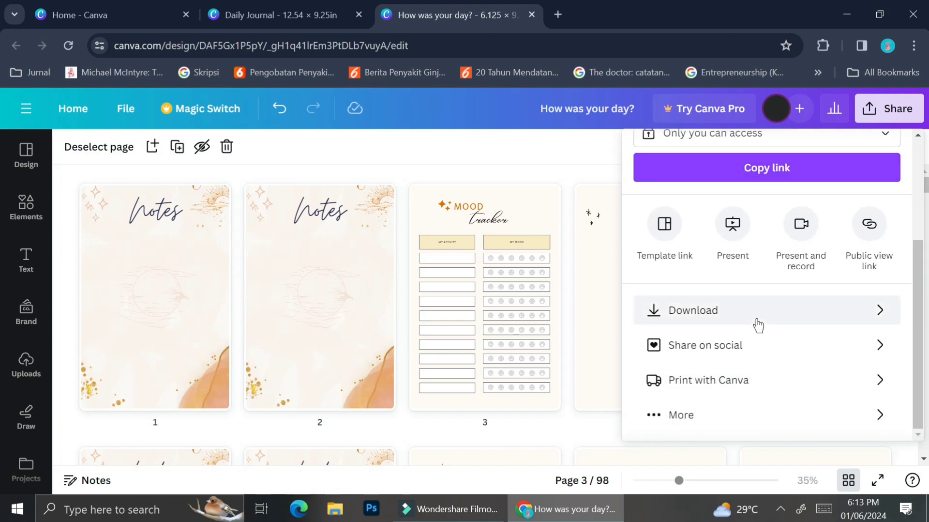
left_click(758, 325)
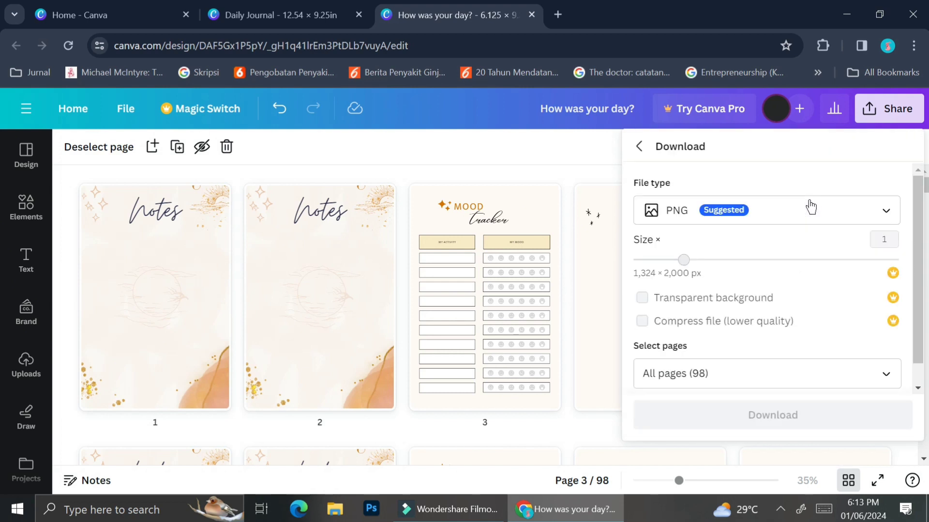
left_click(787, 212)
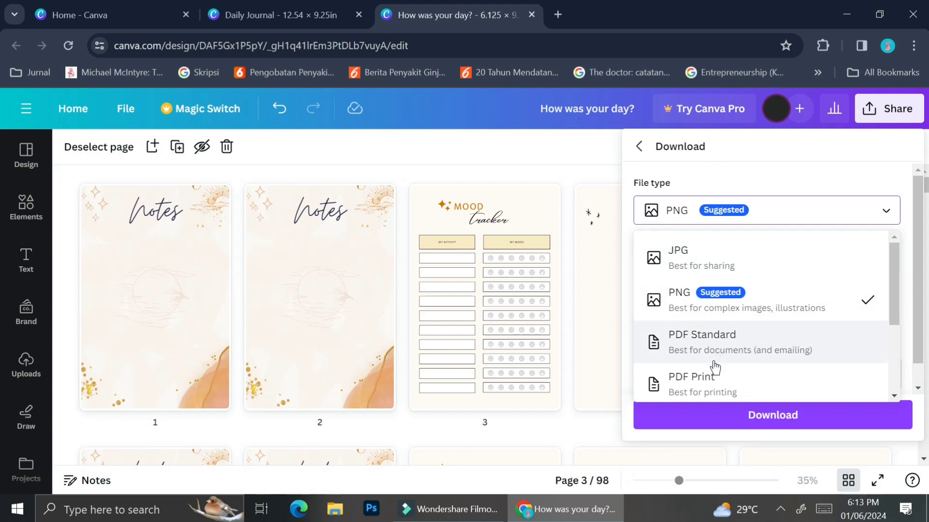
left_click(707, 382)
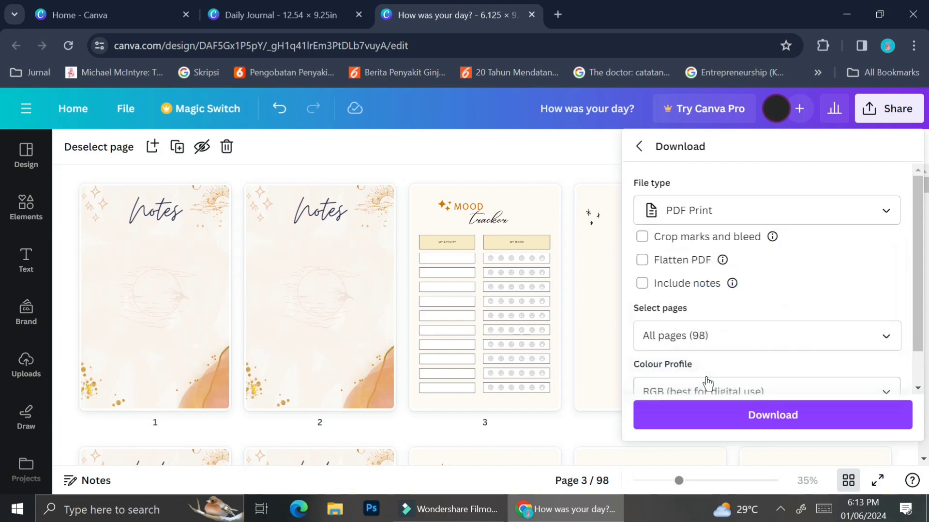
left_click(752, 408)
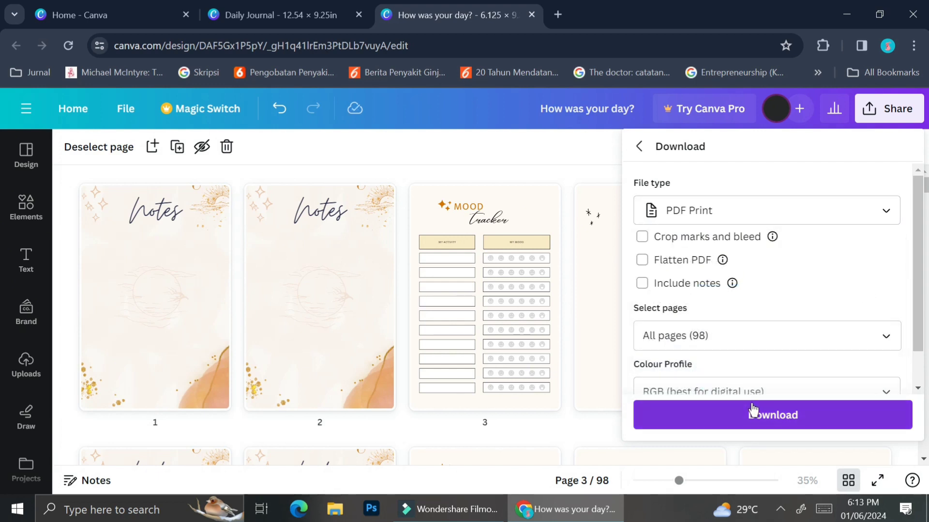